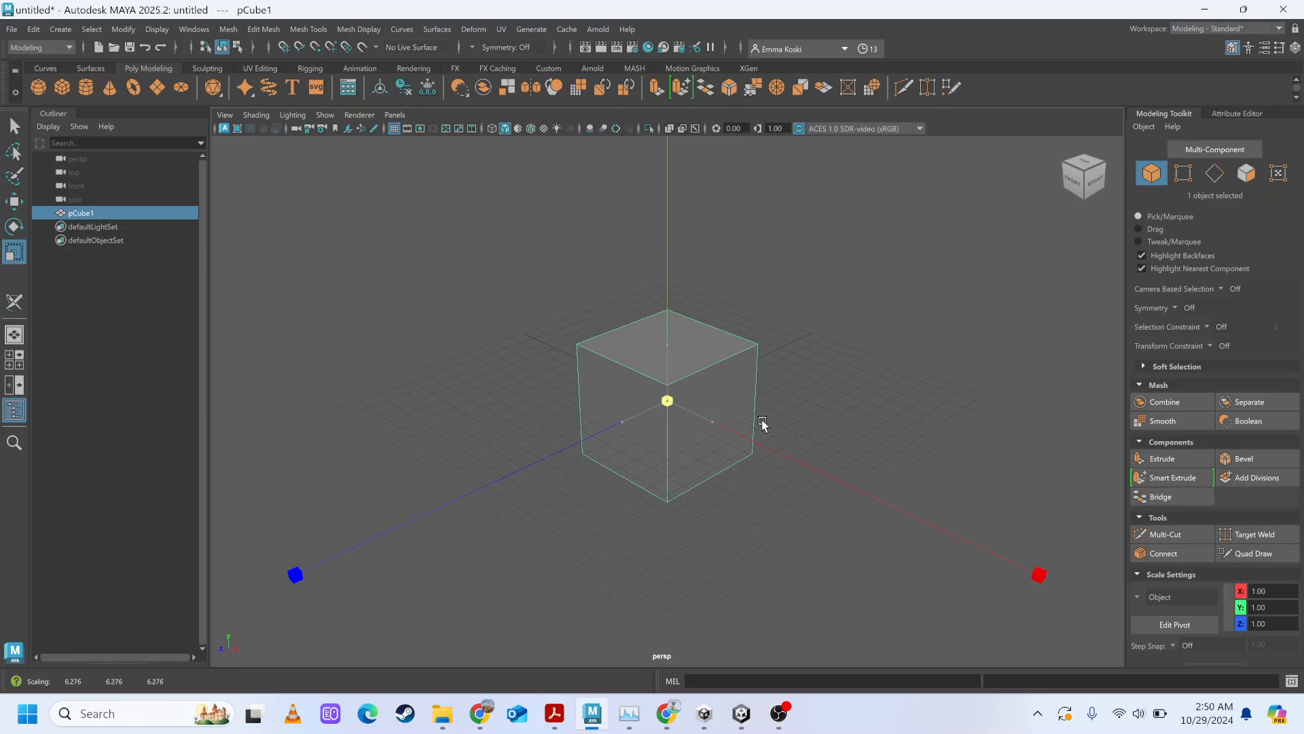
Raise the cube above the grid to about 5.22 units in Y.
key(w)
drag(656, 314, 638, 254)
mouse_move(676, 369)
alt+mouse_down()
mouse_move(614, 342)
mouse_move(665, 369)
alt+mouse_up()
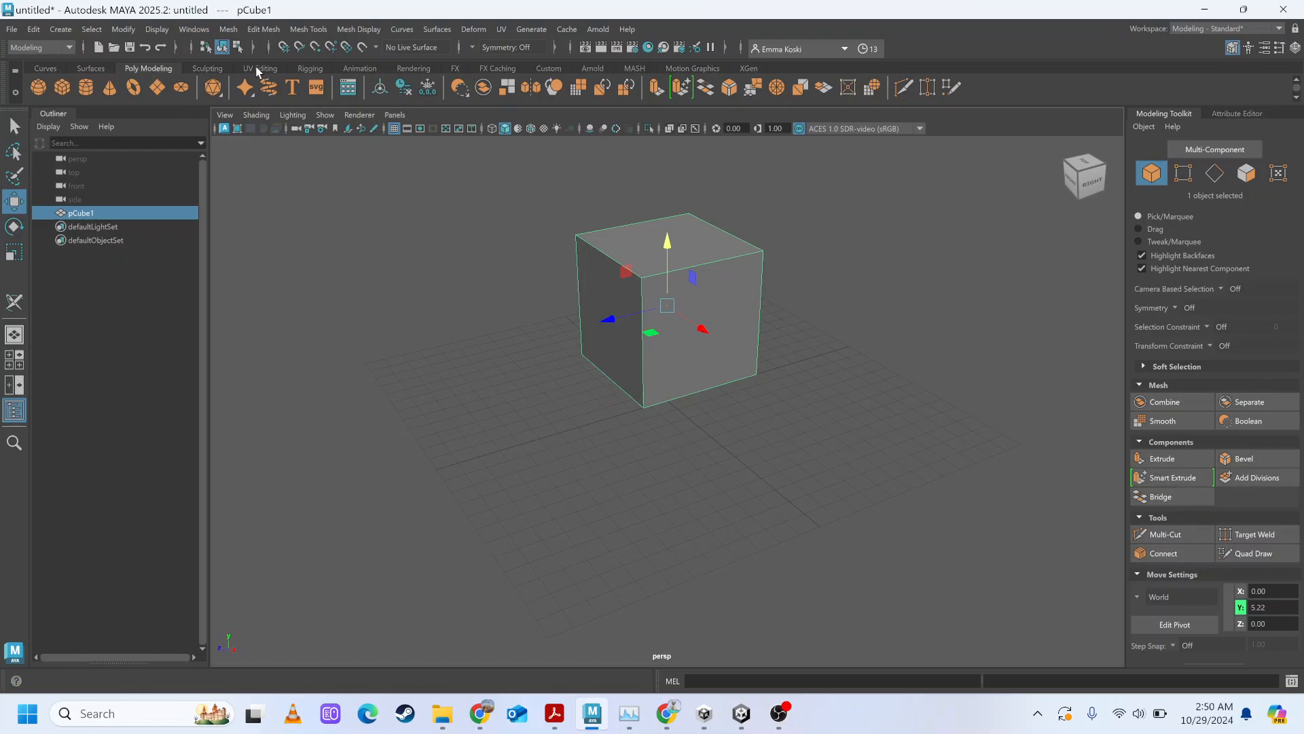
Switch the cube to UV shell selection and select its whole shell in the viewport.
right_click(667, 242)
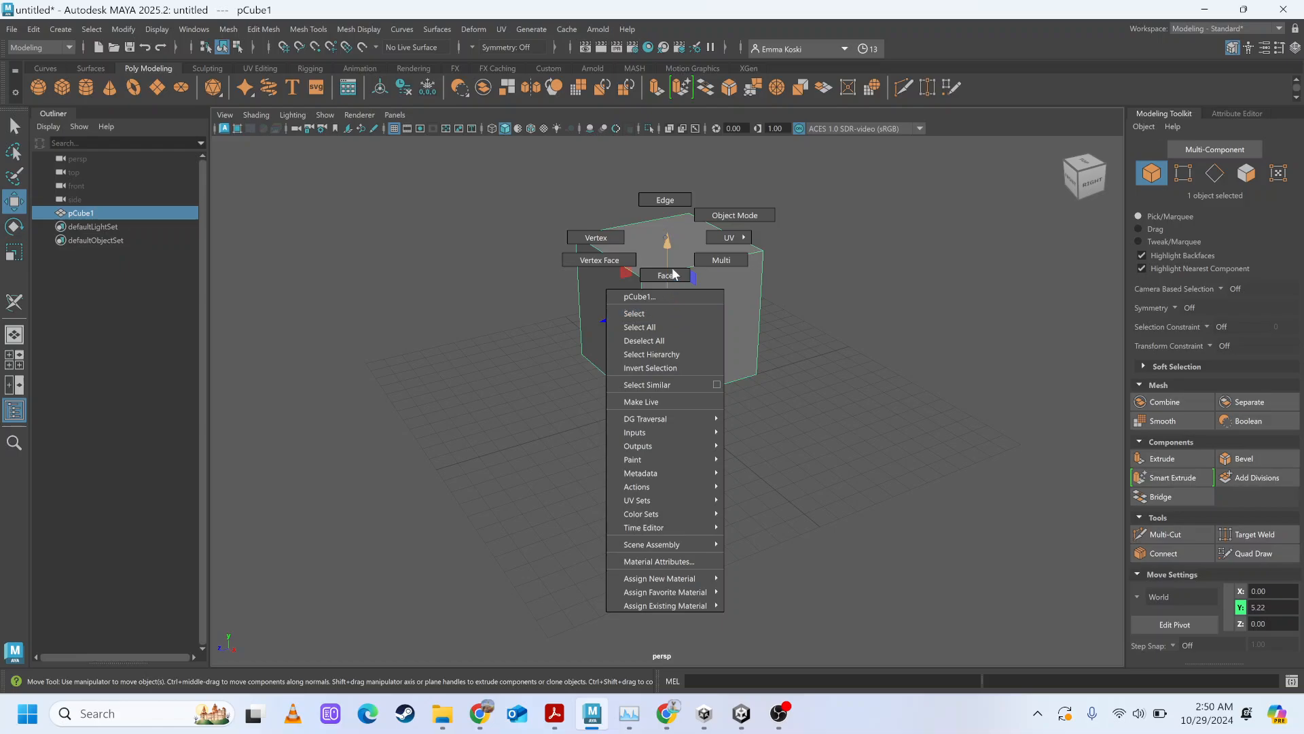
right_drag(691, 238, 729, 278)
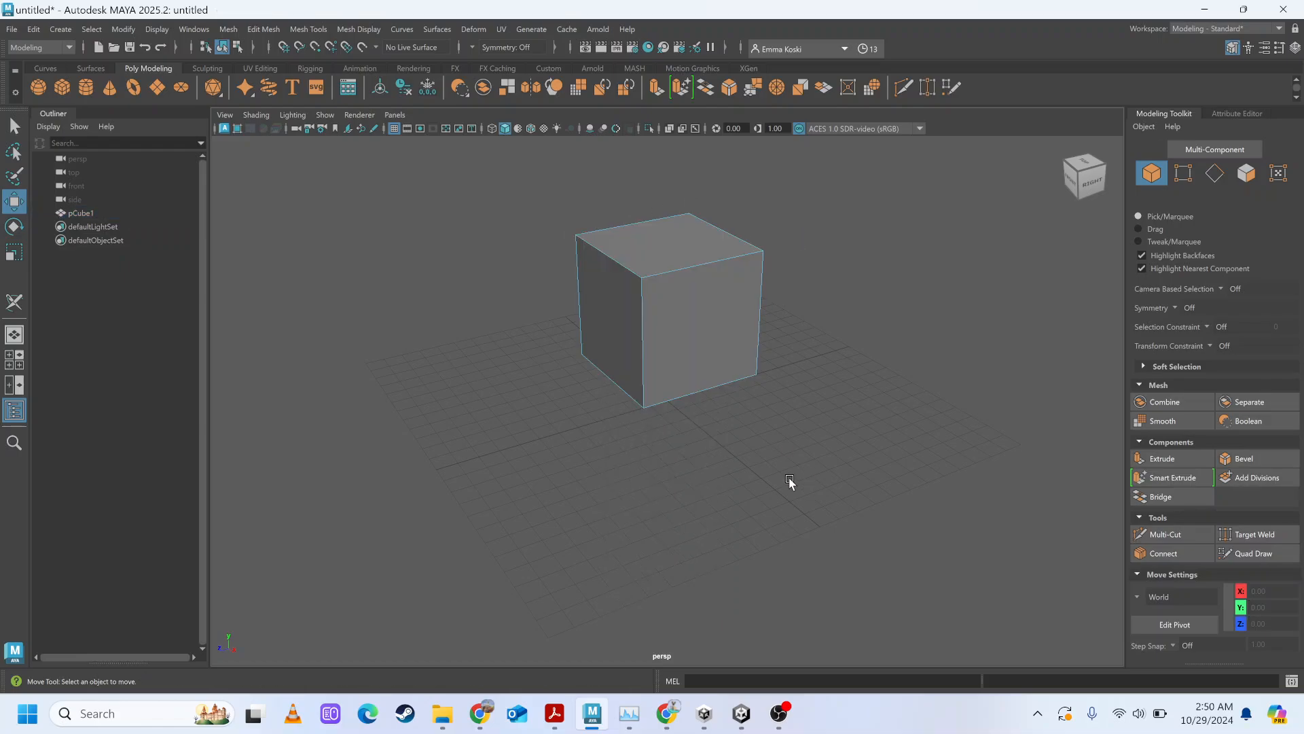
click(678, 331)
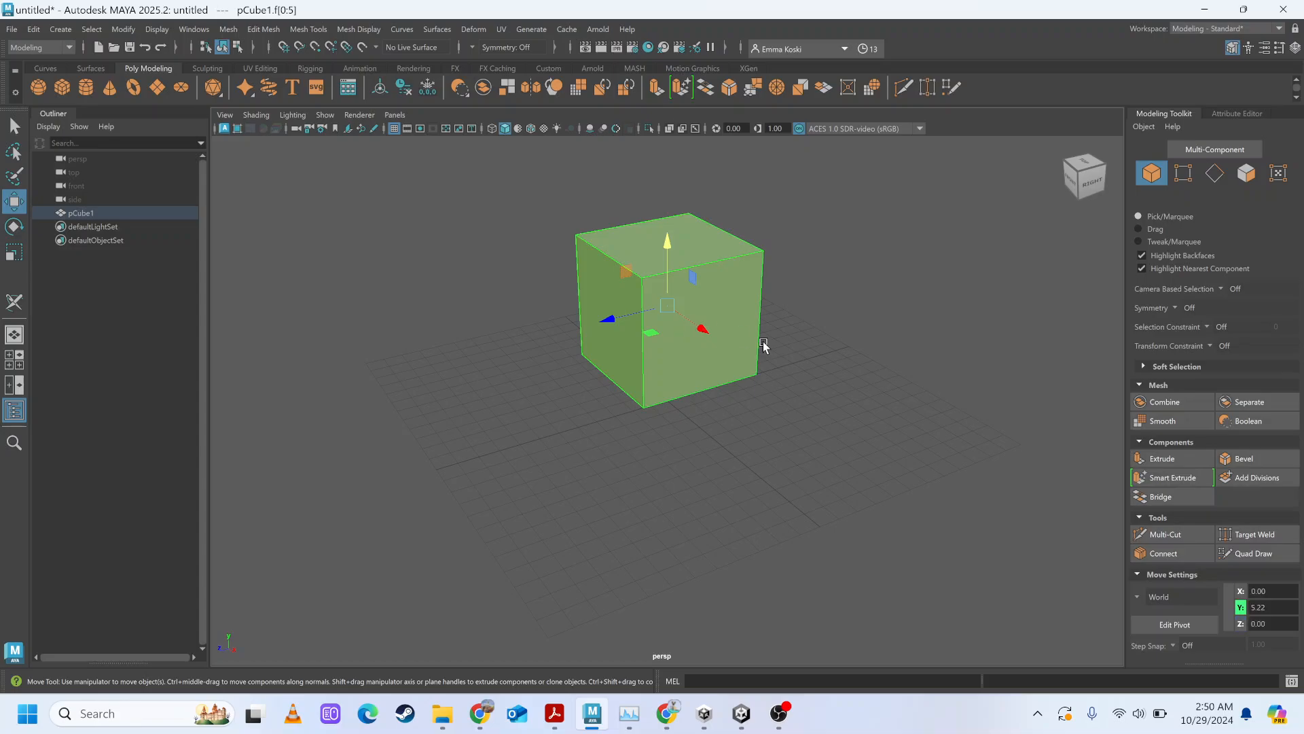
mouse_move(791, 385)
alt+mouse_down()
mouse_move(719, 373)
mouse_move(792, 369)
mouse_move(796, 392)
alt+mouse_up()
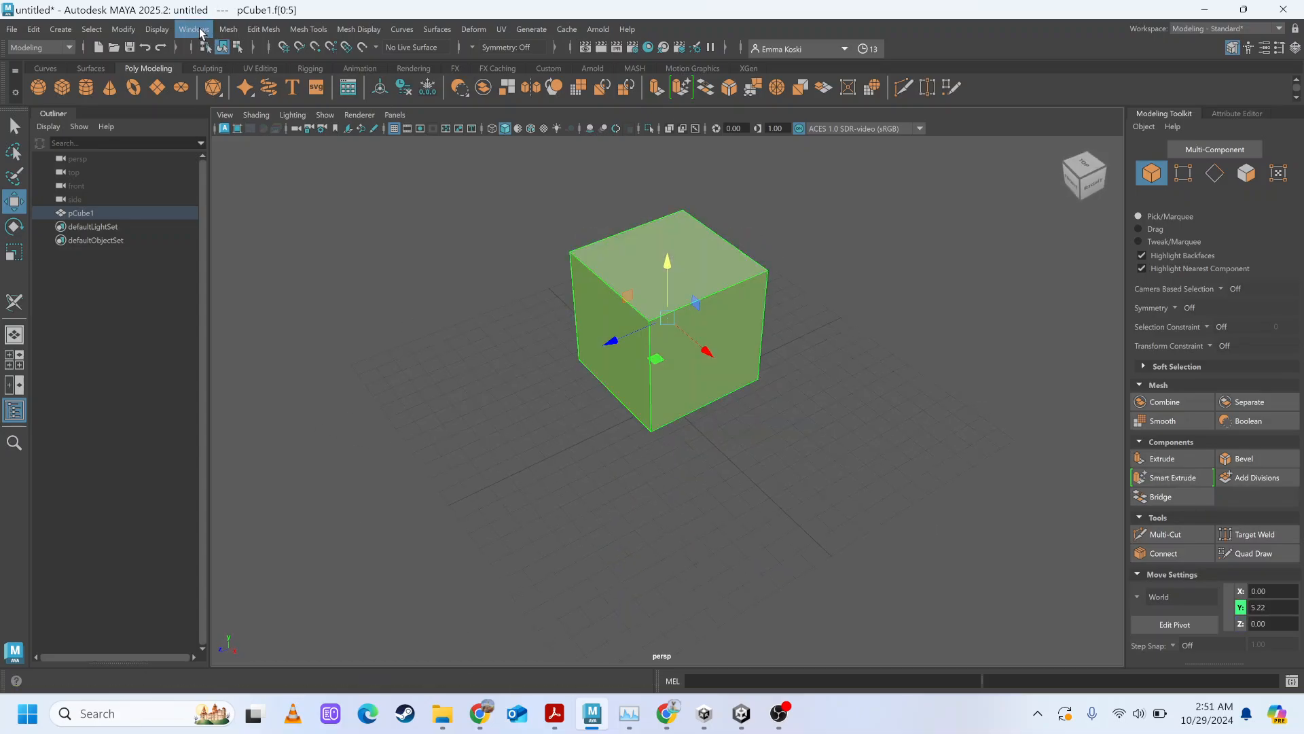
Open the UV Editor and position its window so that the cube stays visible beside it.
click(200, 31)
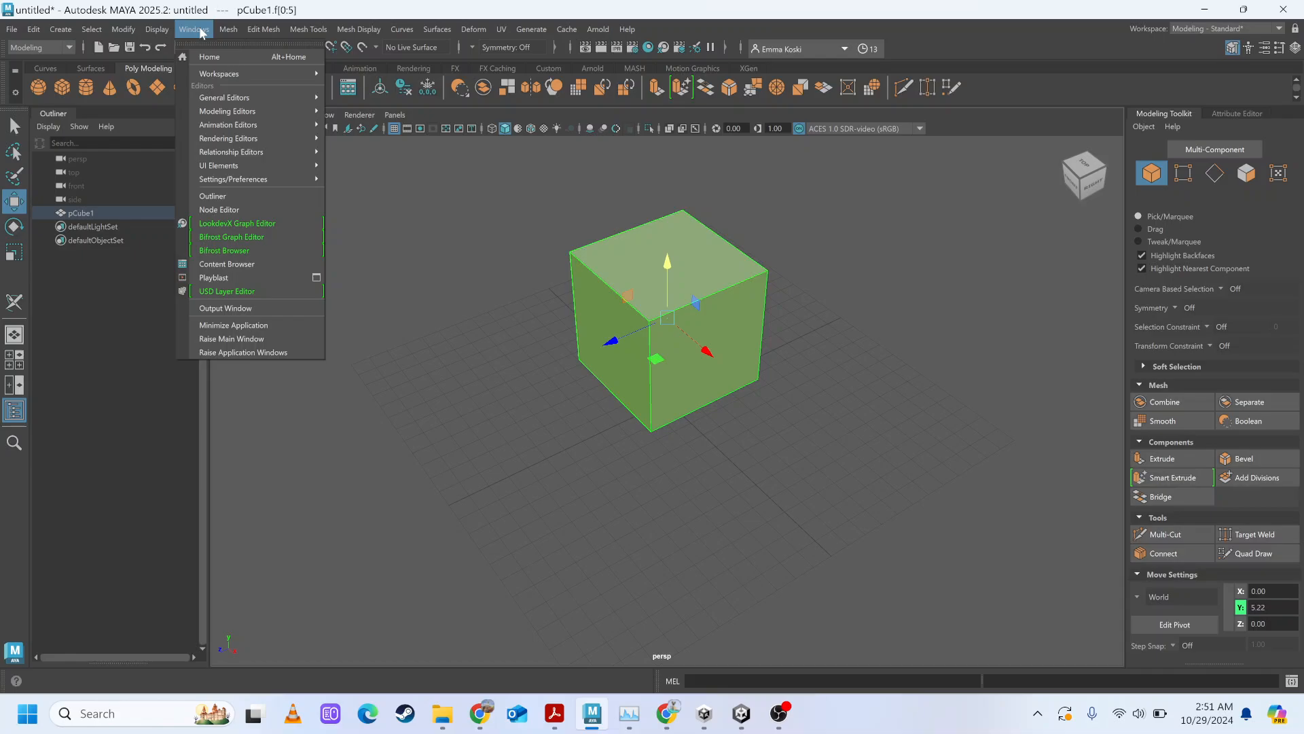
mouse_move(243, 99)
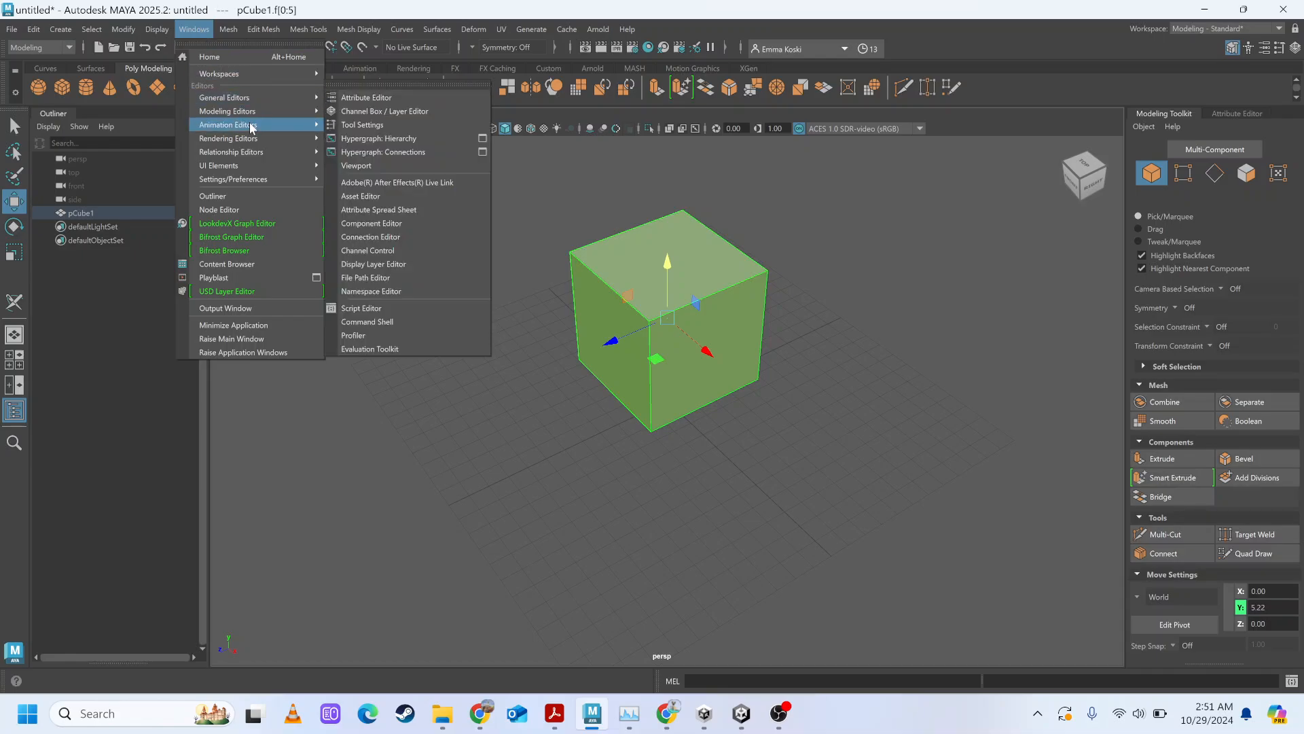
click(358, 138)
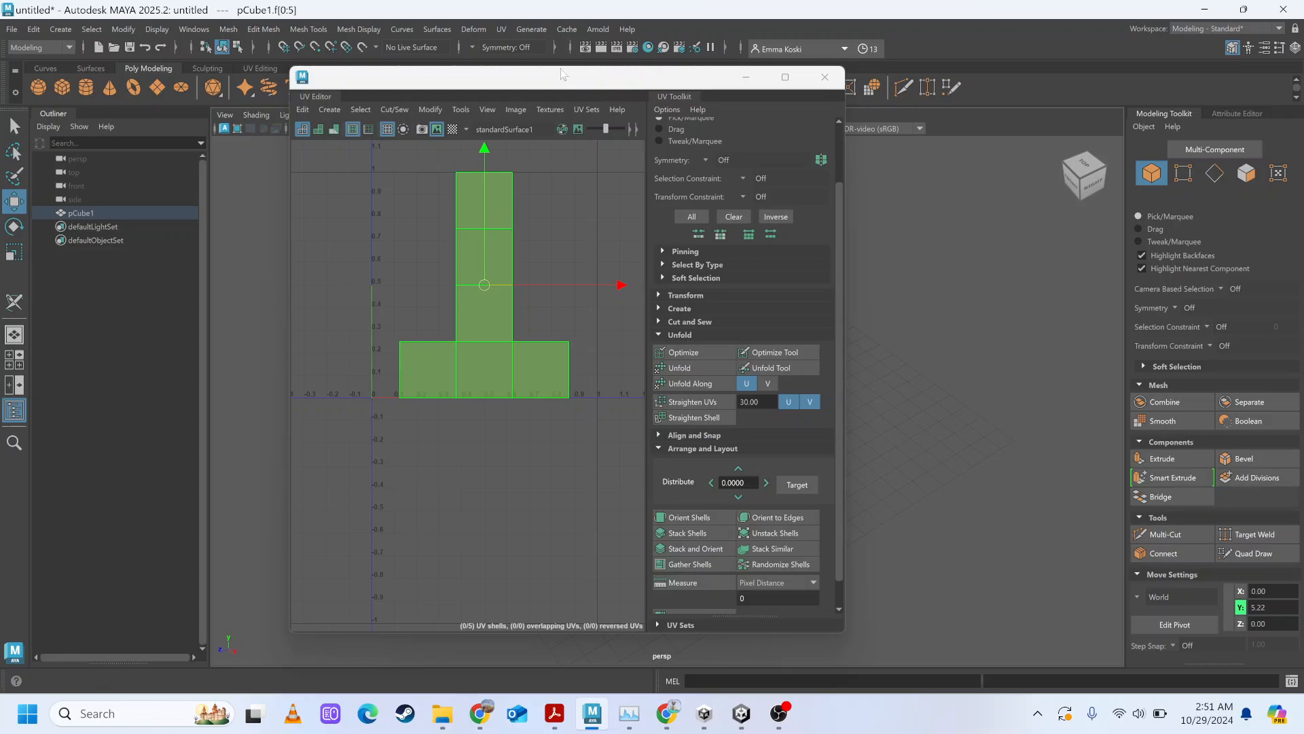
drag(559, 76, 314, 119)
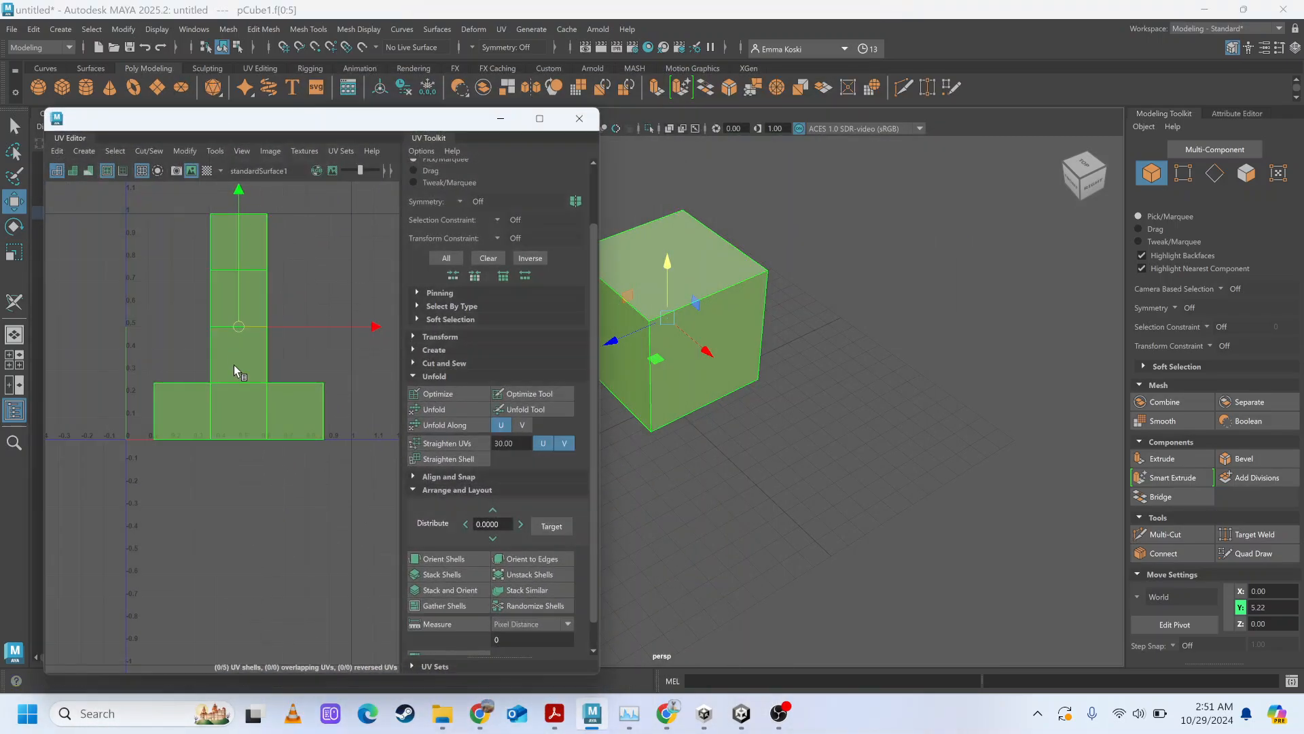
Clear the selection, reactivate UV shell selection on the cube and select its entire shell again in the viewport.
click(292, 256)
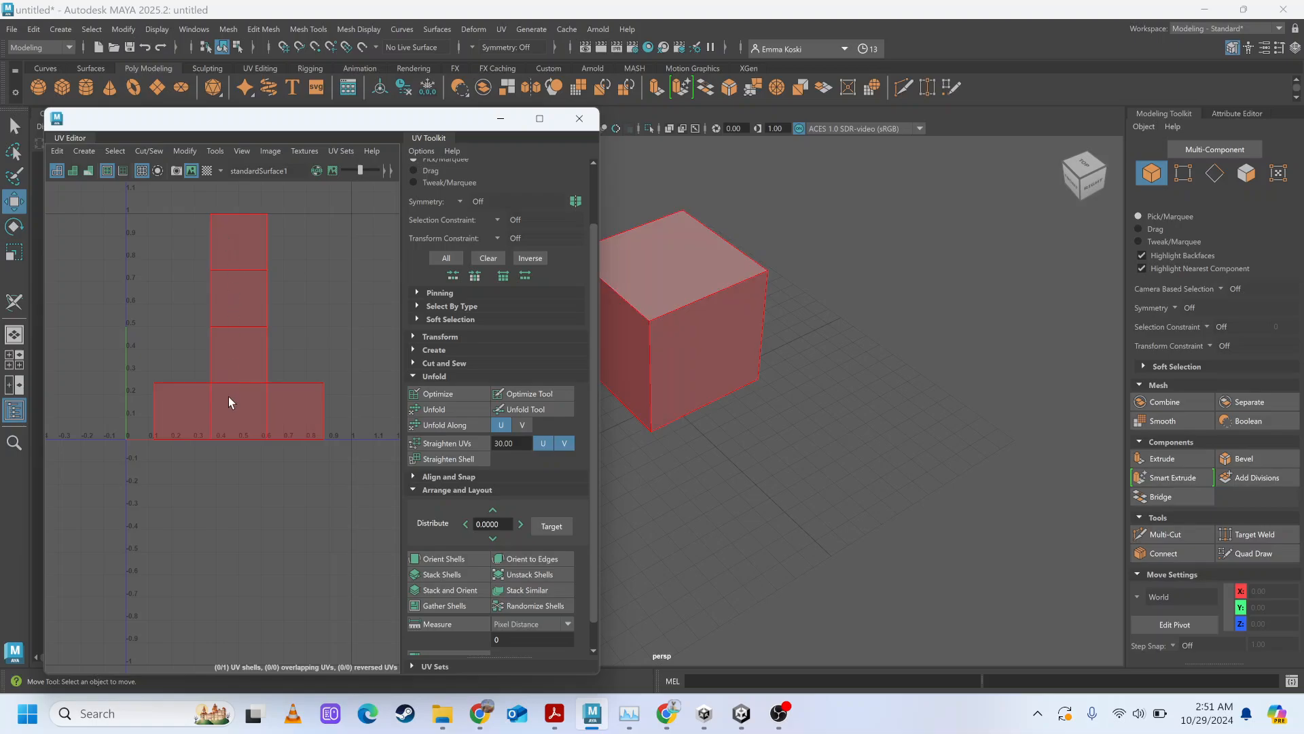
scroll(766, 301, down, 3)
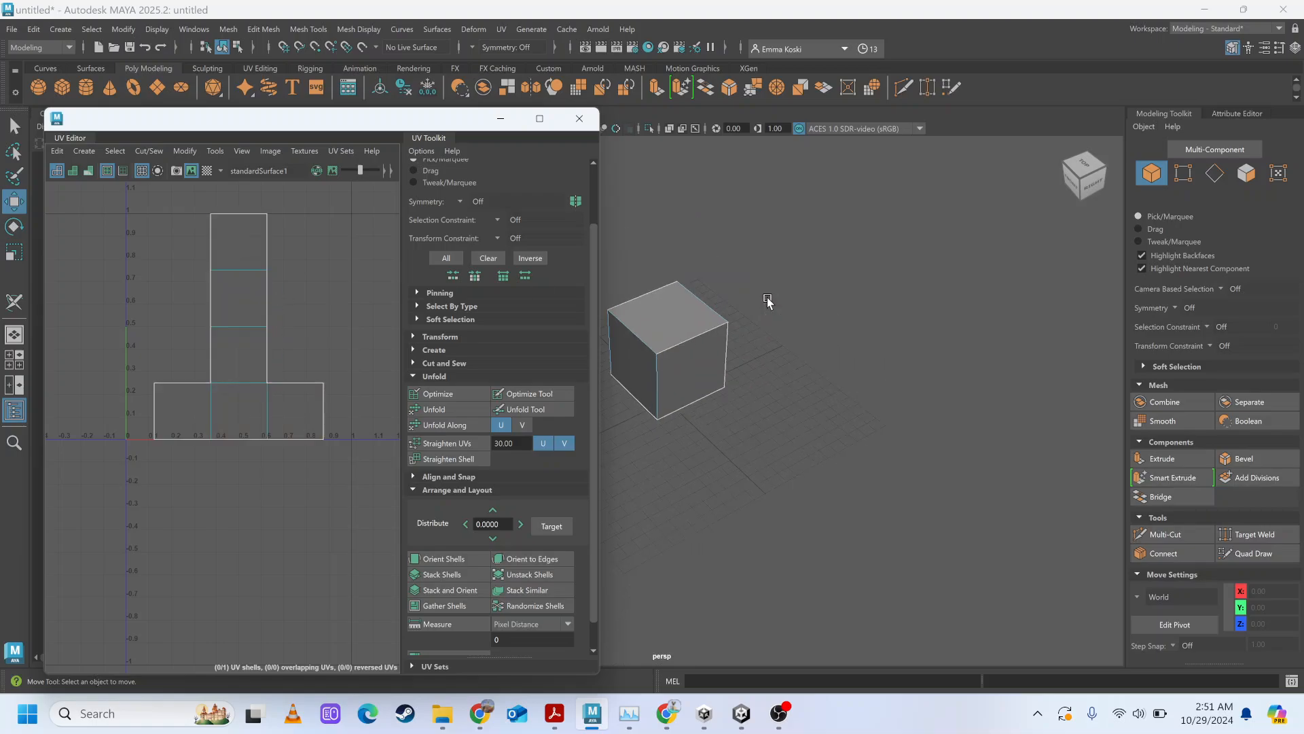
alt+drag(767, 301, 858, 286)
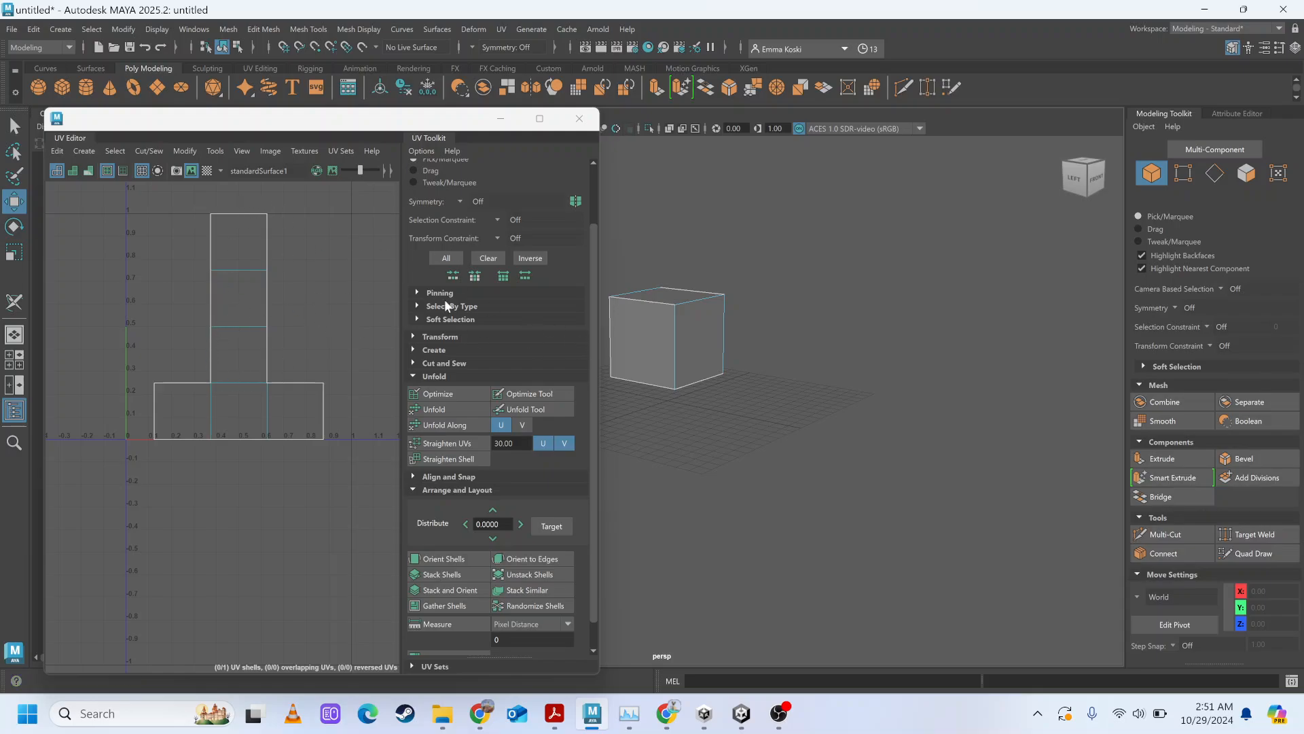
alt+drag(680, 380, 728, 398)
click(682, 353)
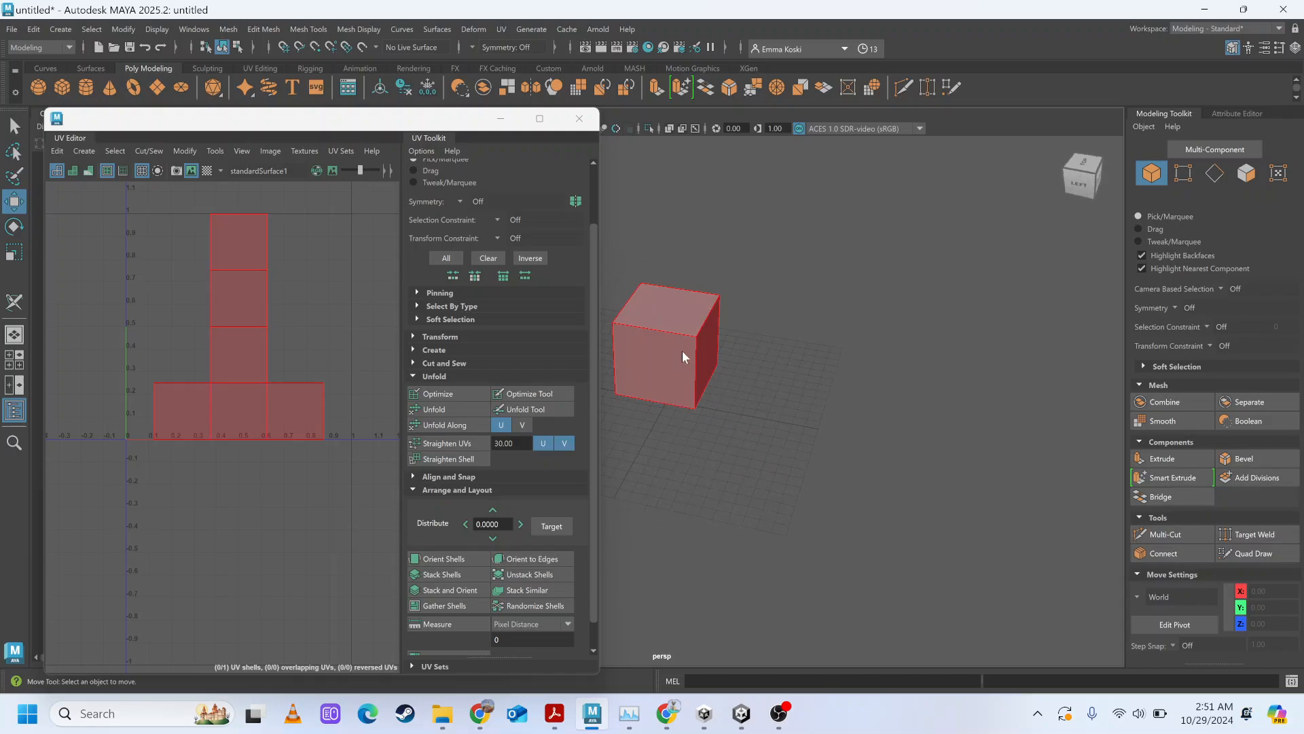
right_click(682, 352)
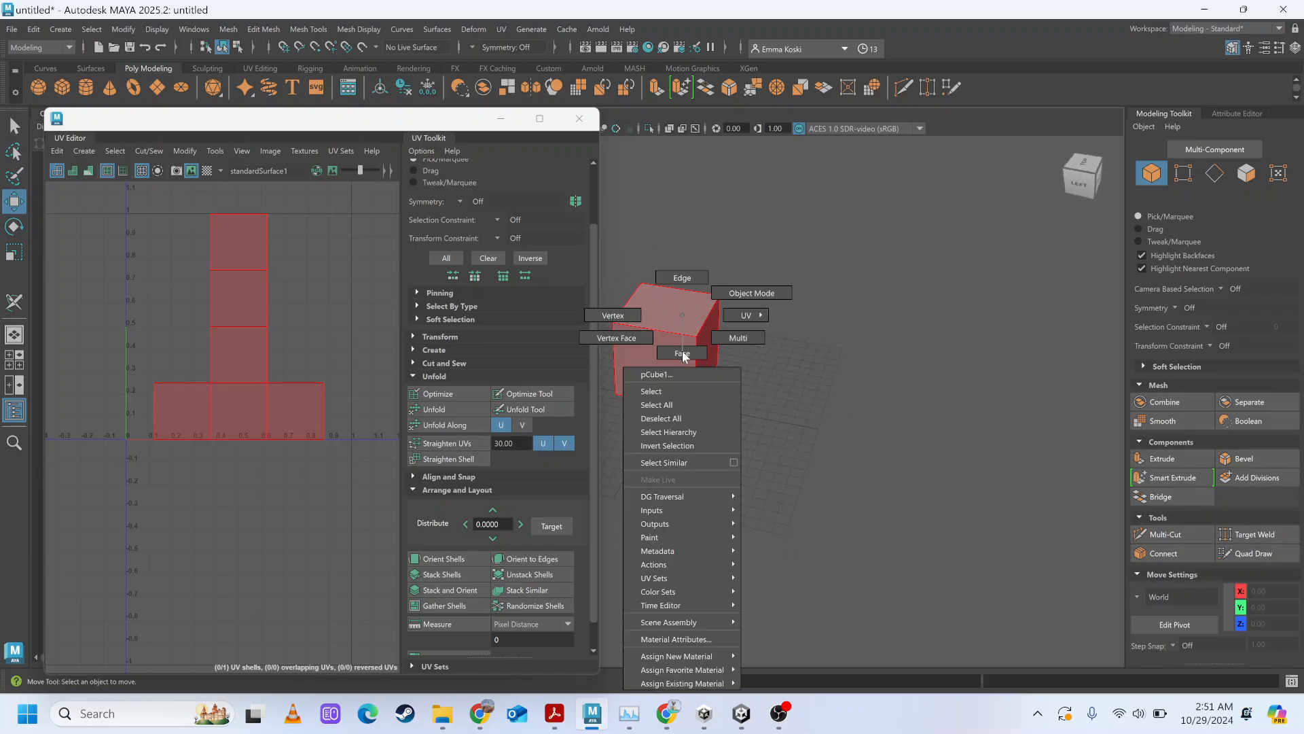
right_drag(686, 325, 750, 349)
click(678, 312)
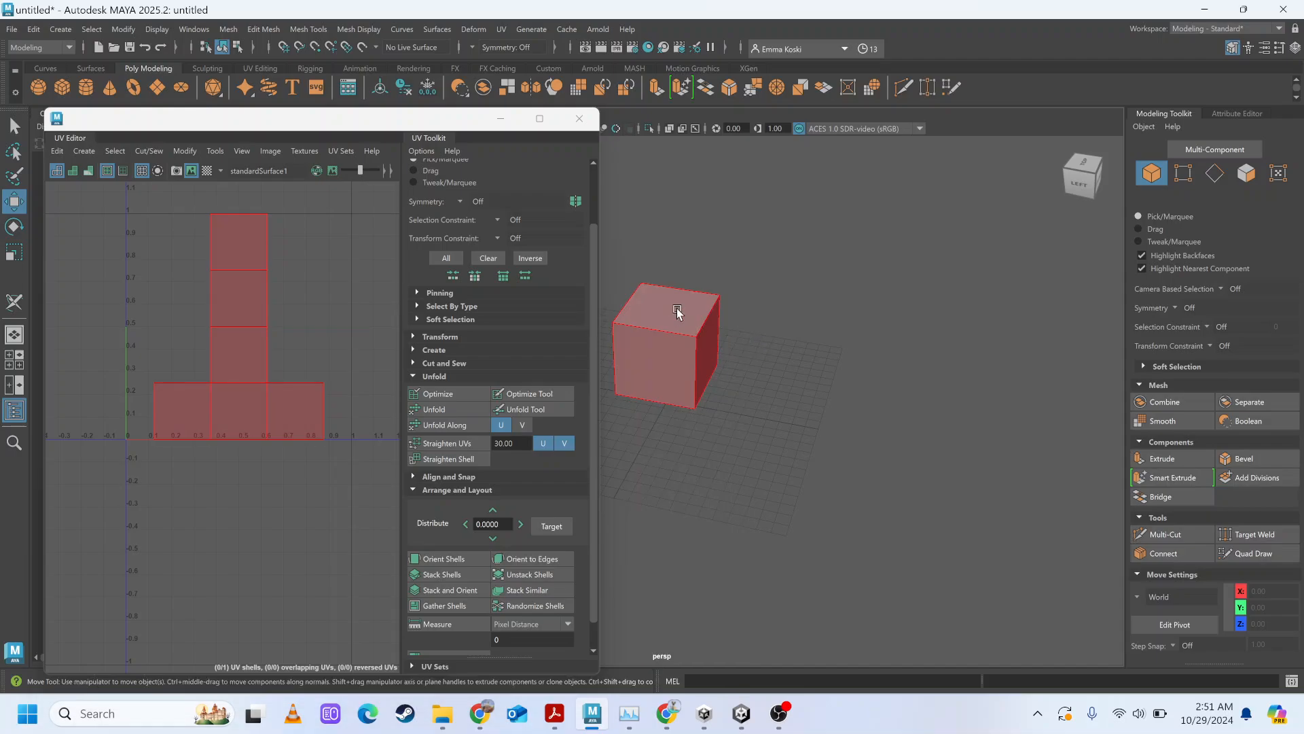
click(678, 311)
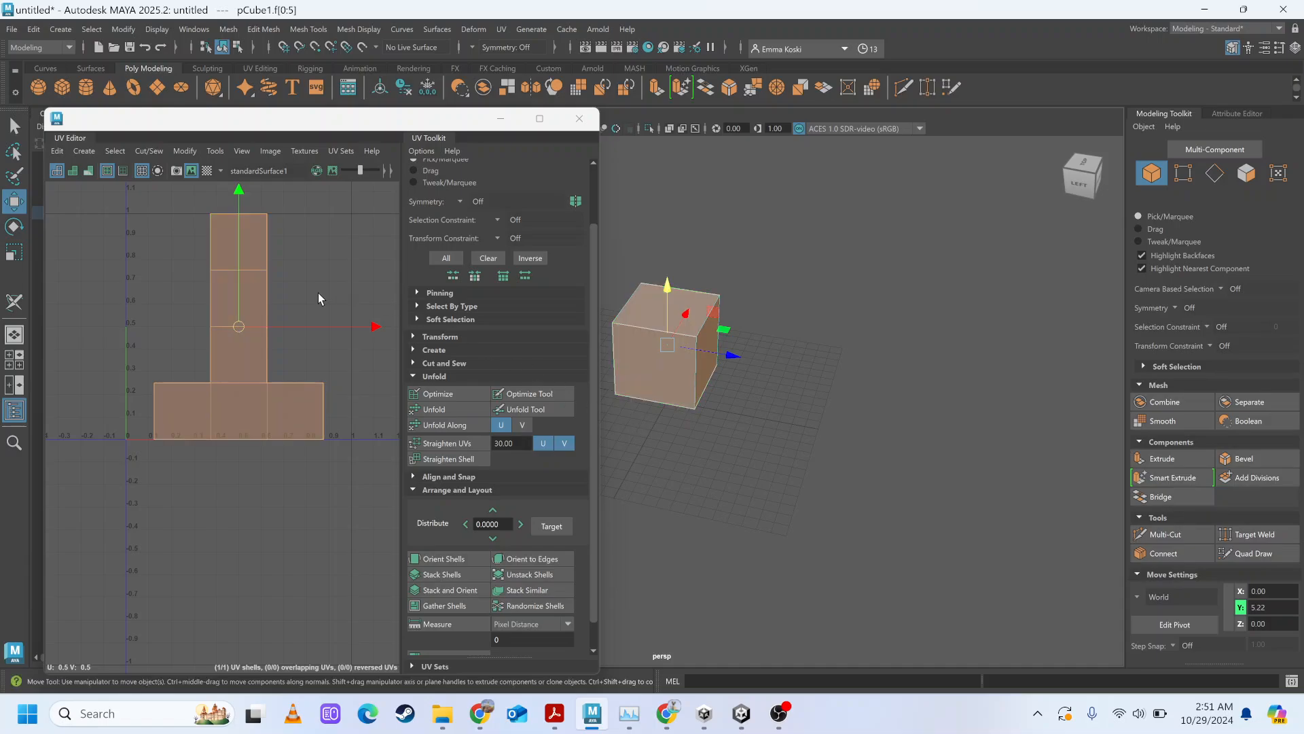
Compare selecting the cube's UV shell from the UV Editor with selecting it directly on the model.
click(682, 223)
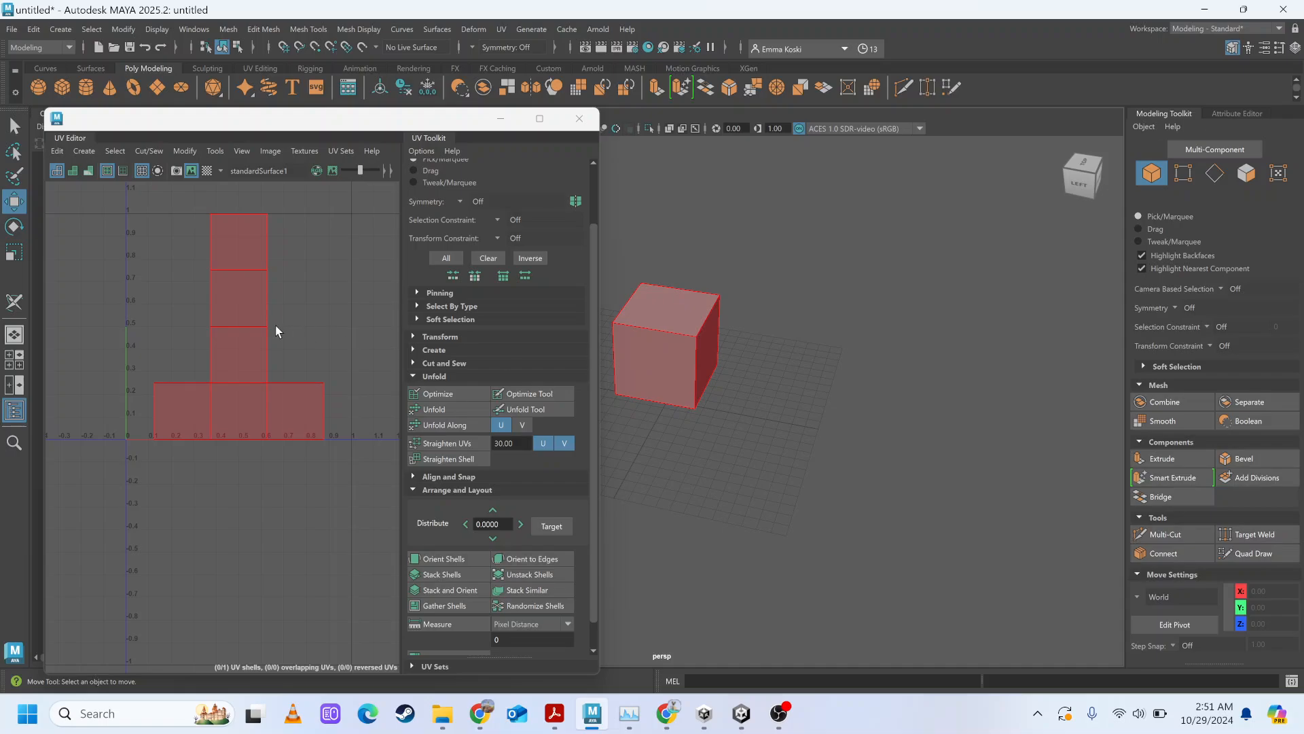
click(248, 304)
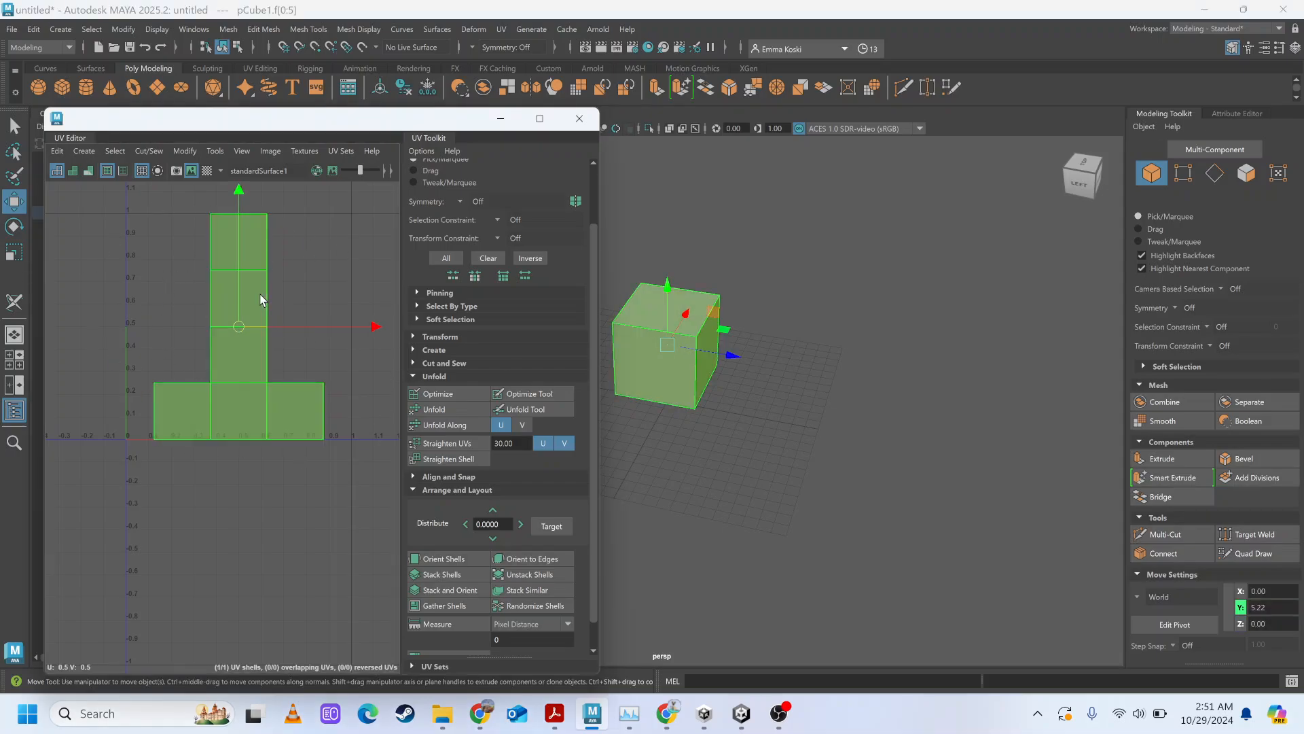
click(926, 292)
click(679, 308)
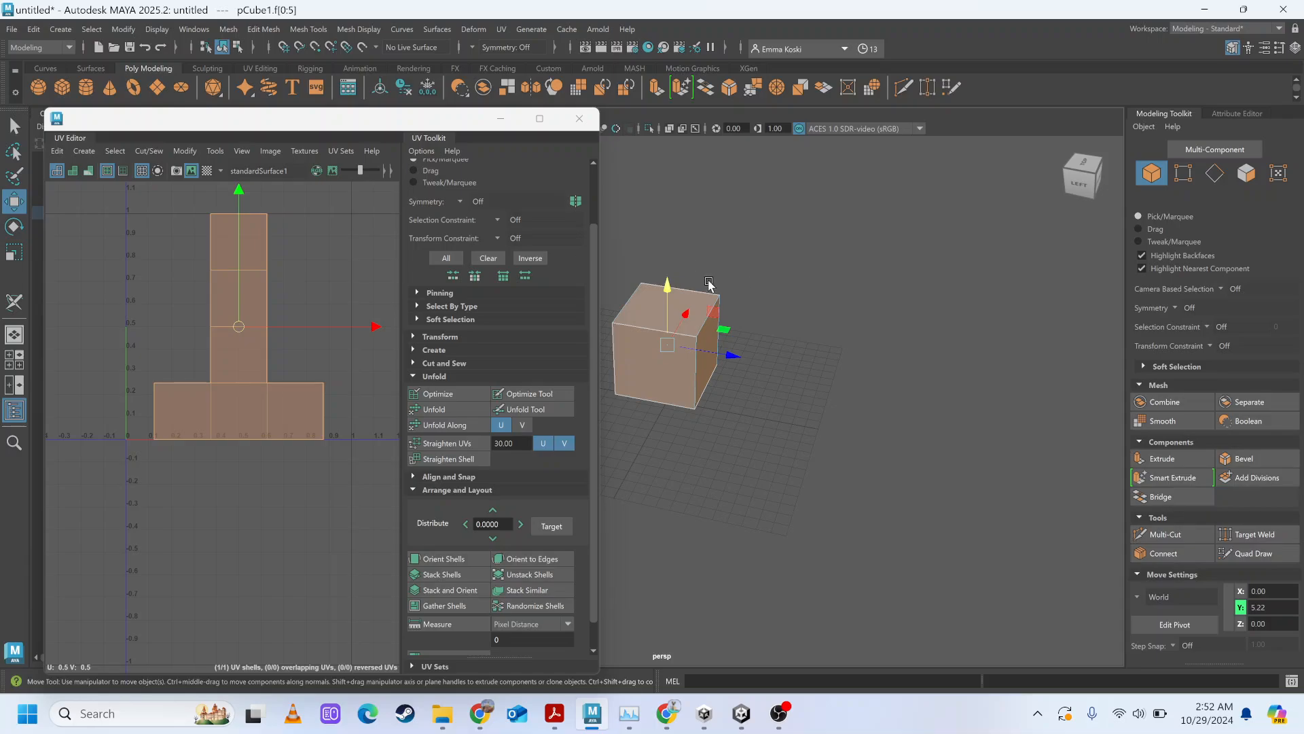
Apply the checker map to the cube's UVs and inspect the pattern on the deselected cube.
key(q)
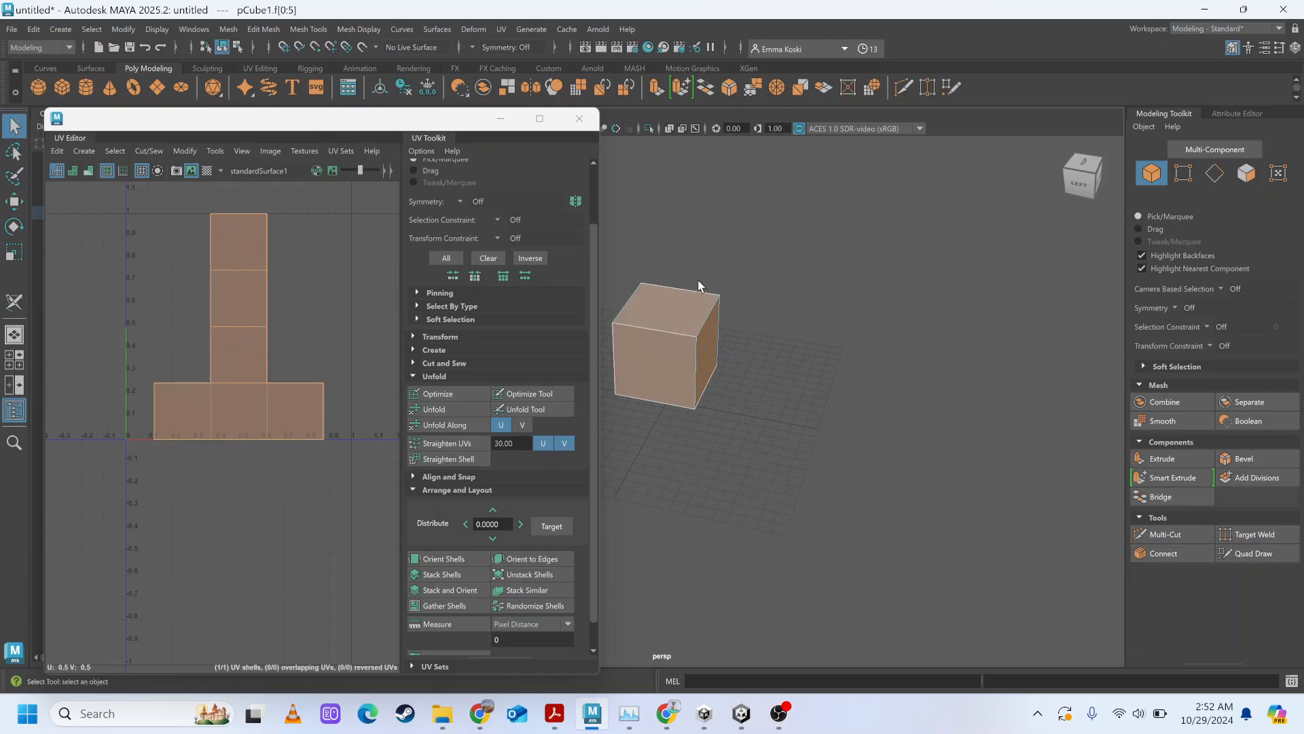
click(207, 171)
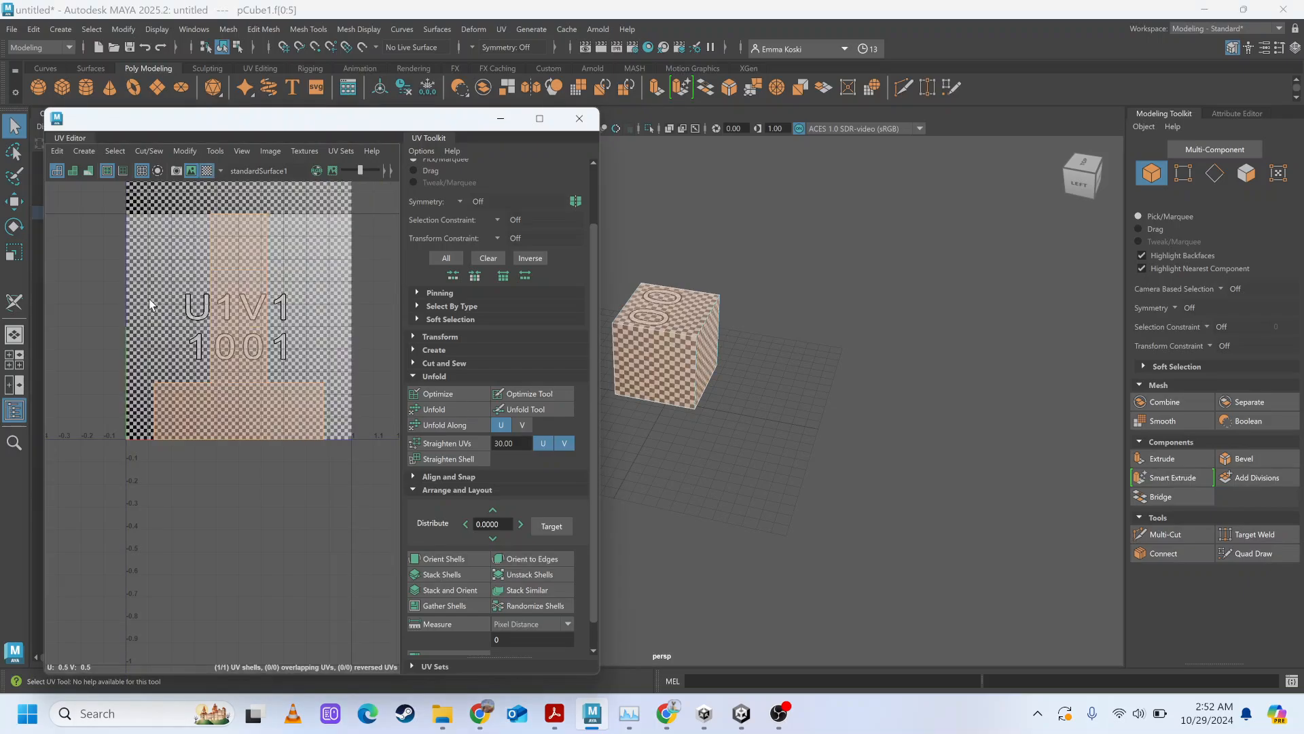
click(224, 389)
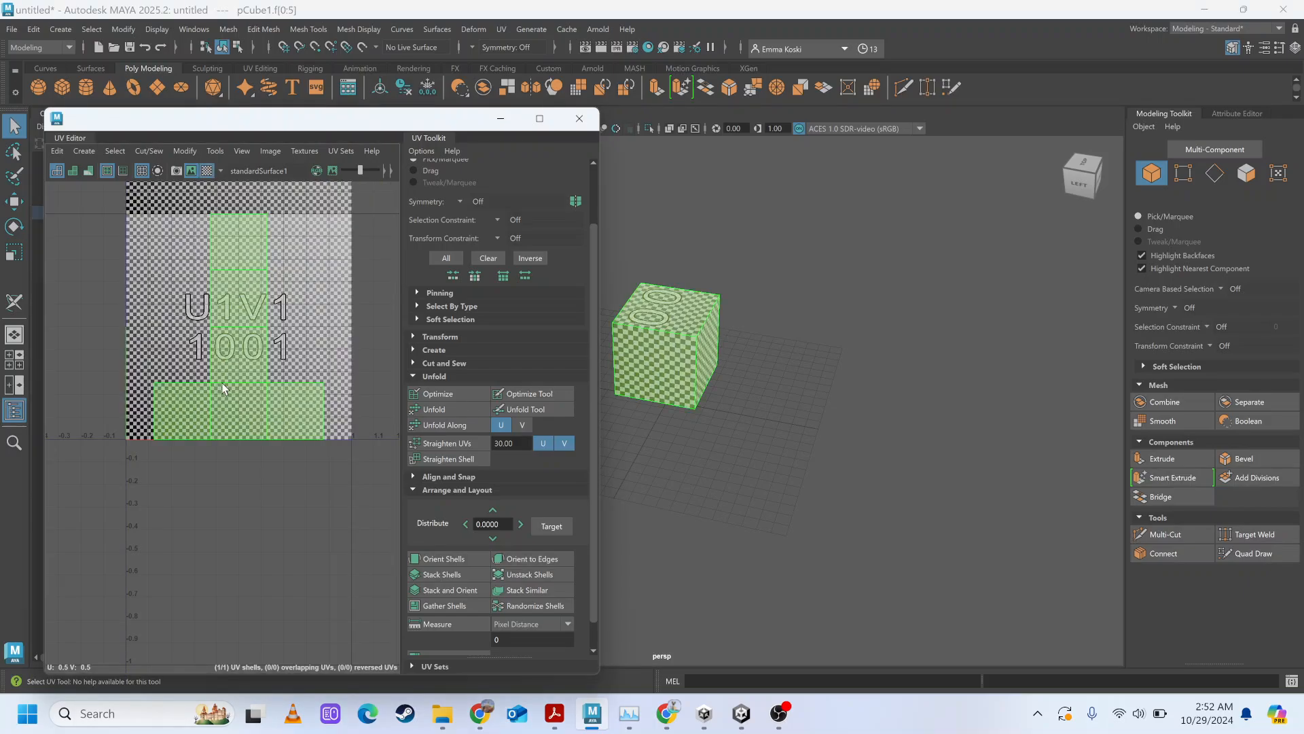
click(876, 301)
alt+drag(702, 402, 780, 393)
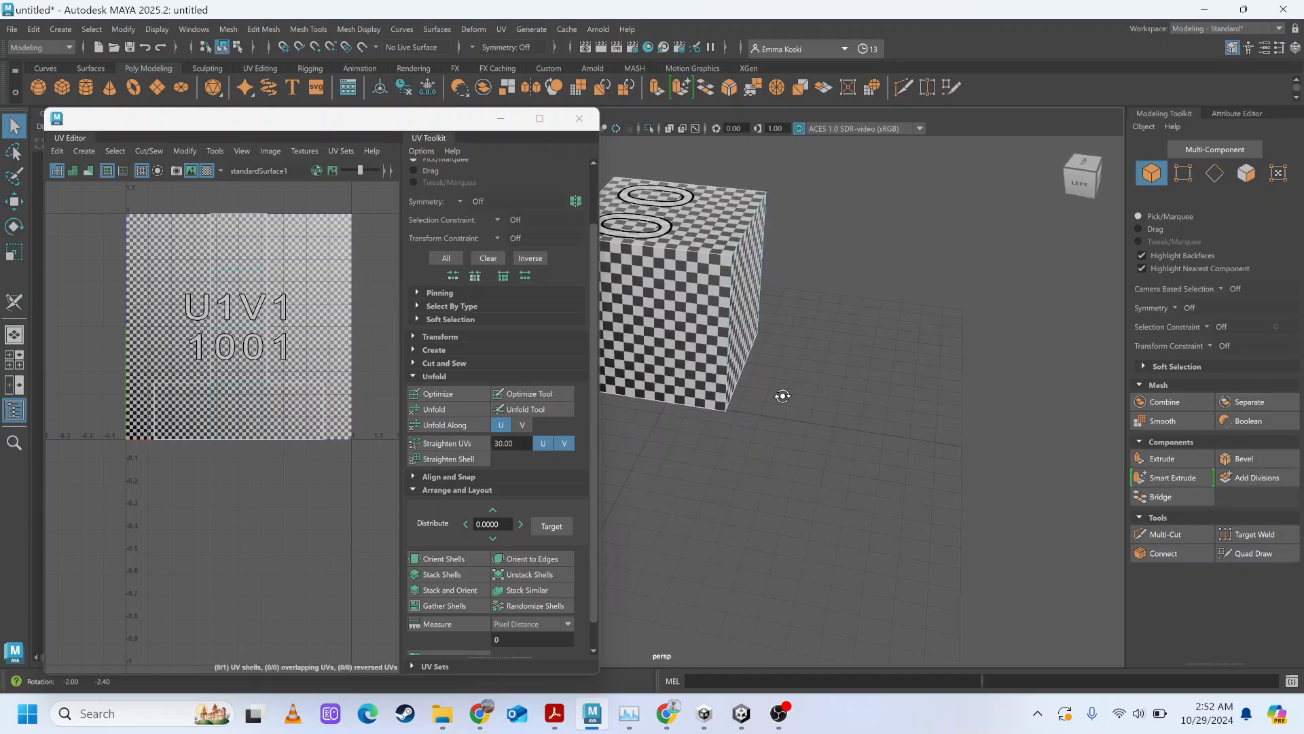
Reselect the checkered cube's UV shell in the viewport and examine its top face from above.
click(669, 271)
click(670, 271)
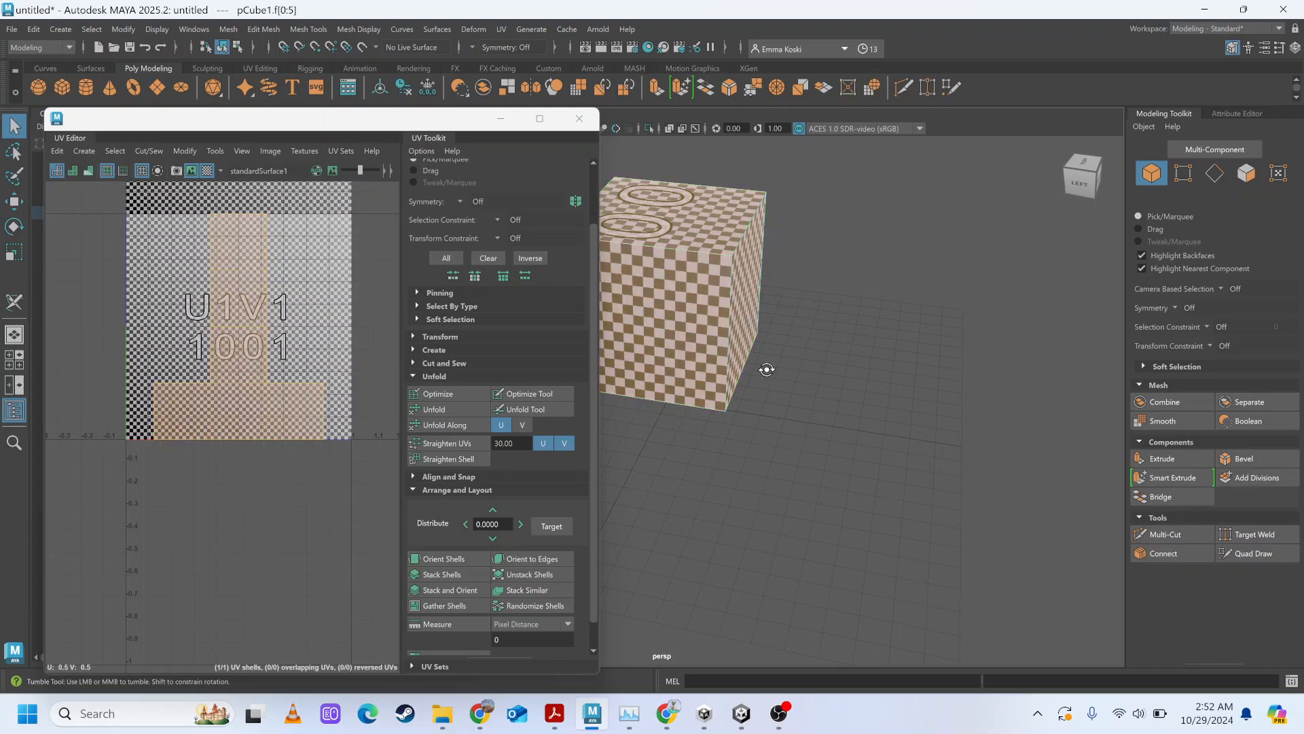
alt+drag(765, 366, 826, 396)
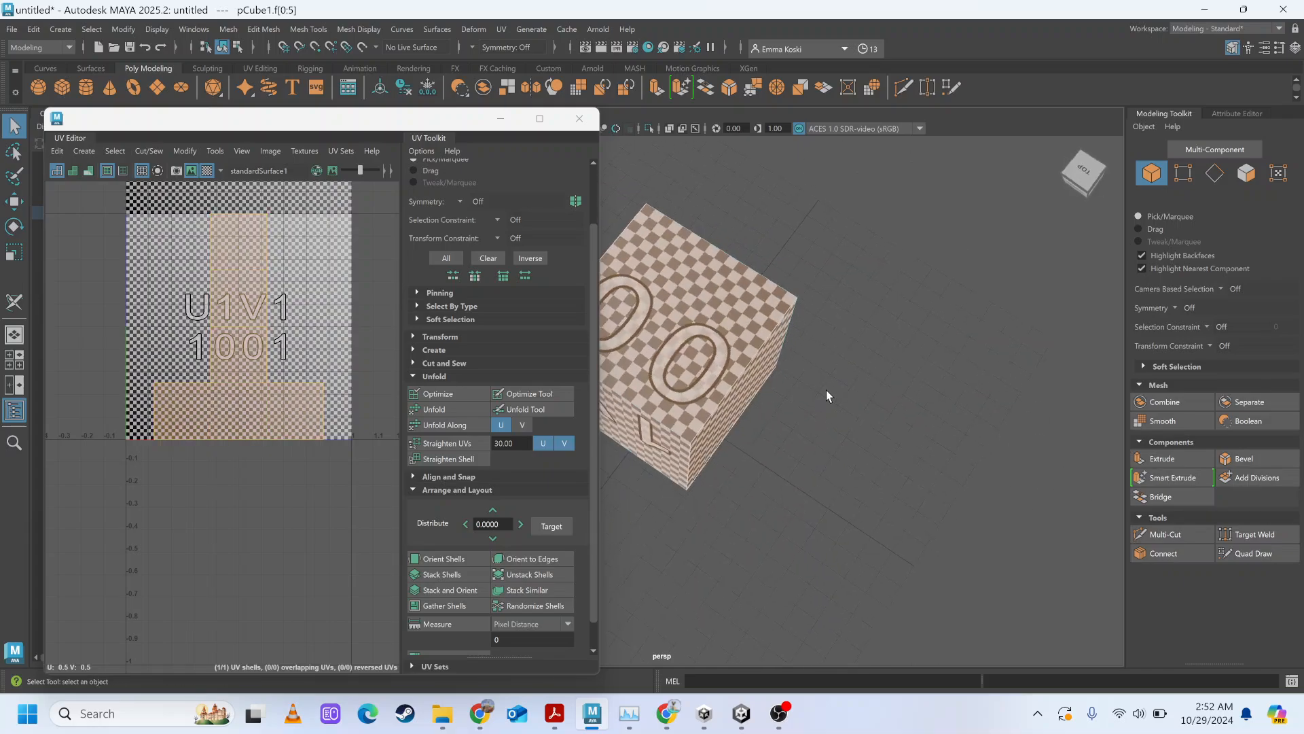
Activate UV Shell selection in the UV Editor, select the cube's shell and switch to the Move tool.
click(384, 279)
click(253, 235)
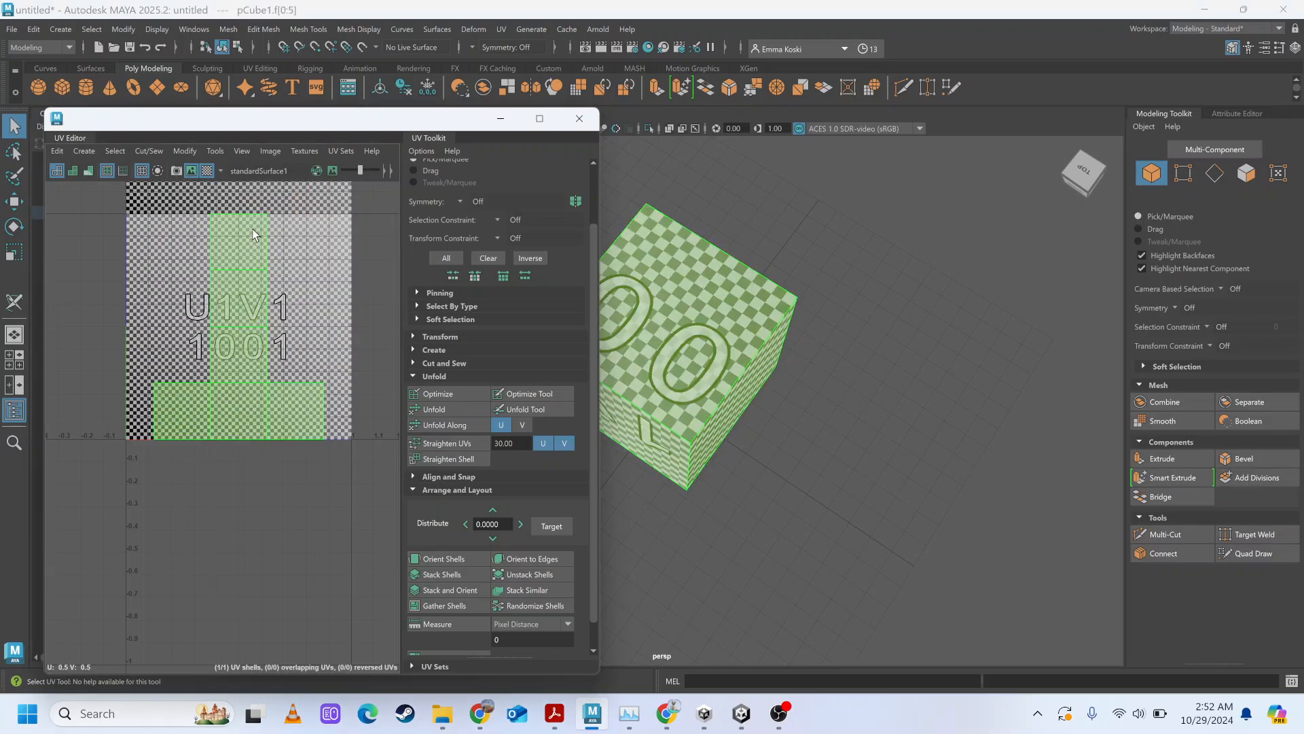
right_click(253, 235)
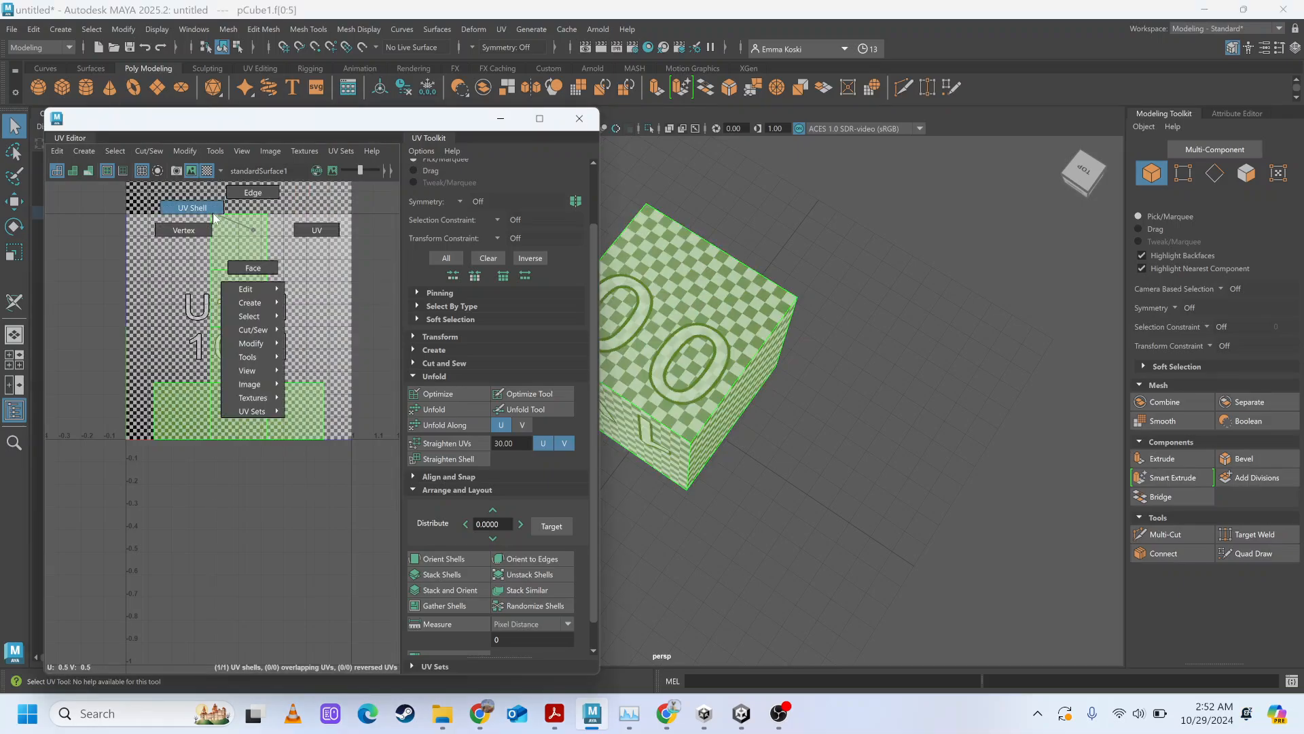
click(192, 207)
click(248, 267)
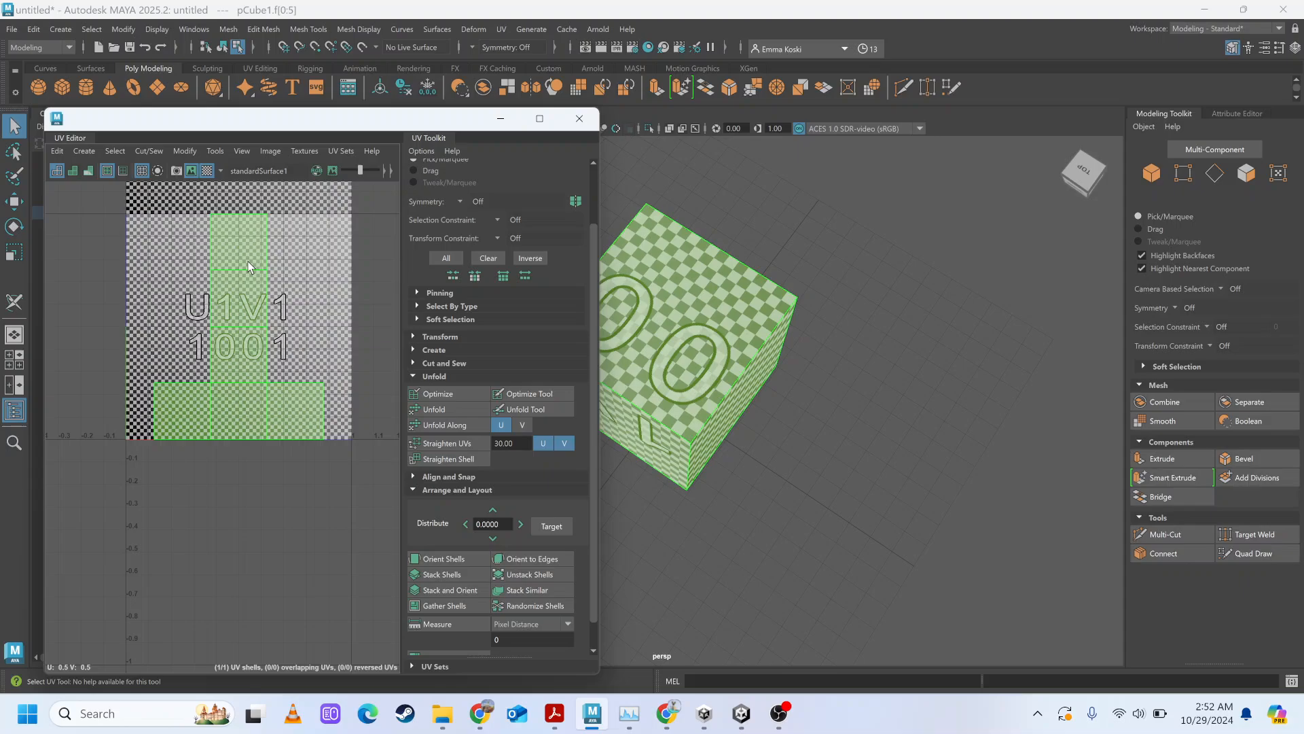
key(w)
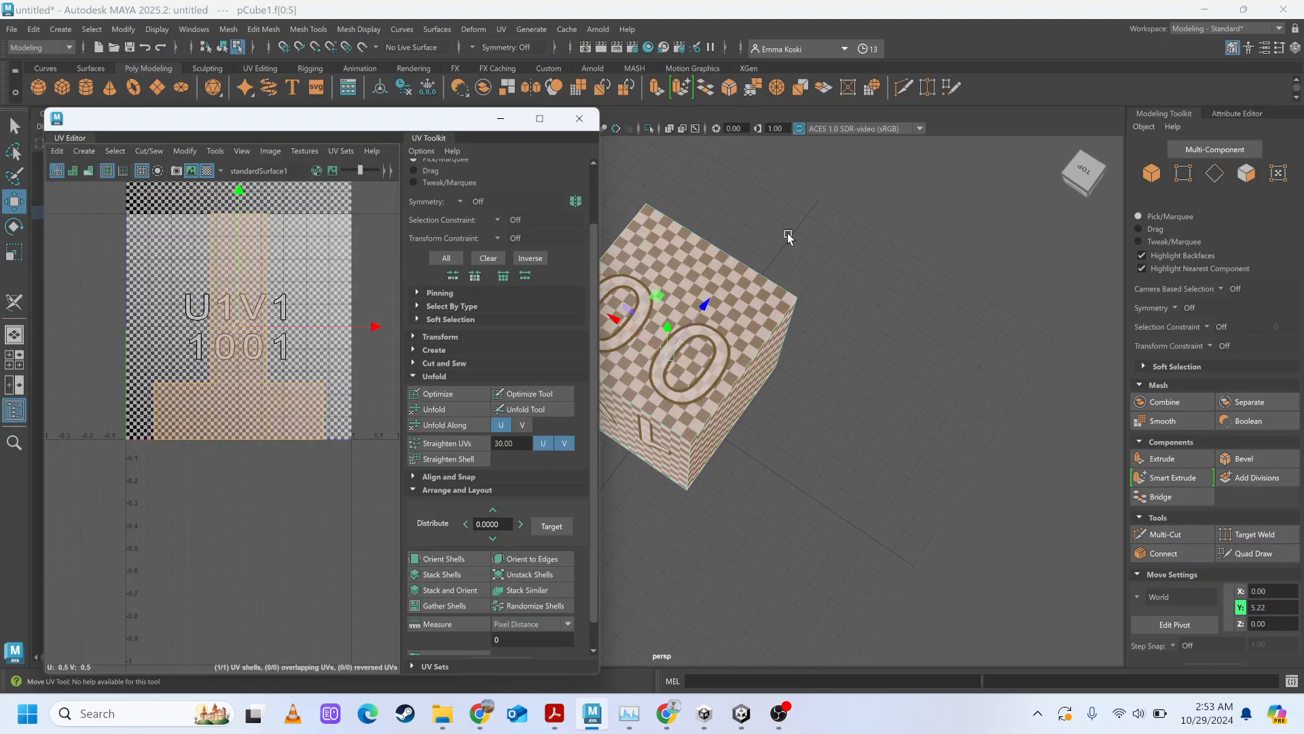
Deselect the cube's UV shell and turn off the checker map.
scroll(789, 234, down, 2)
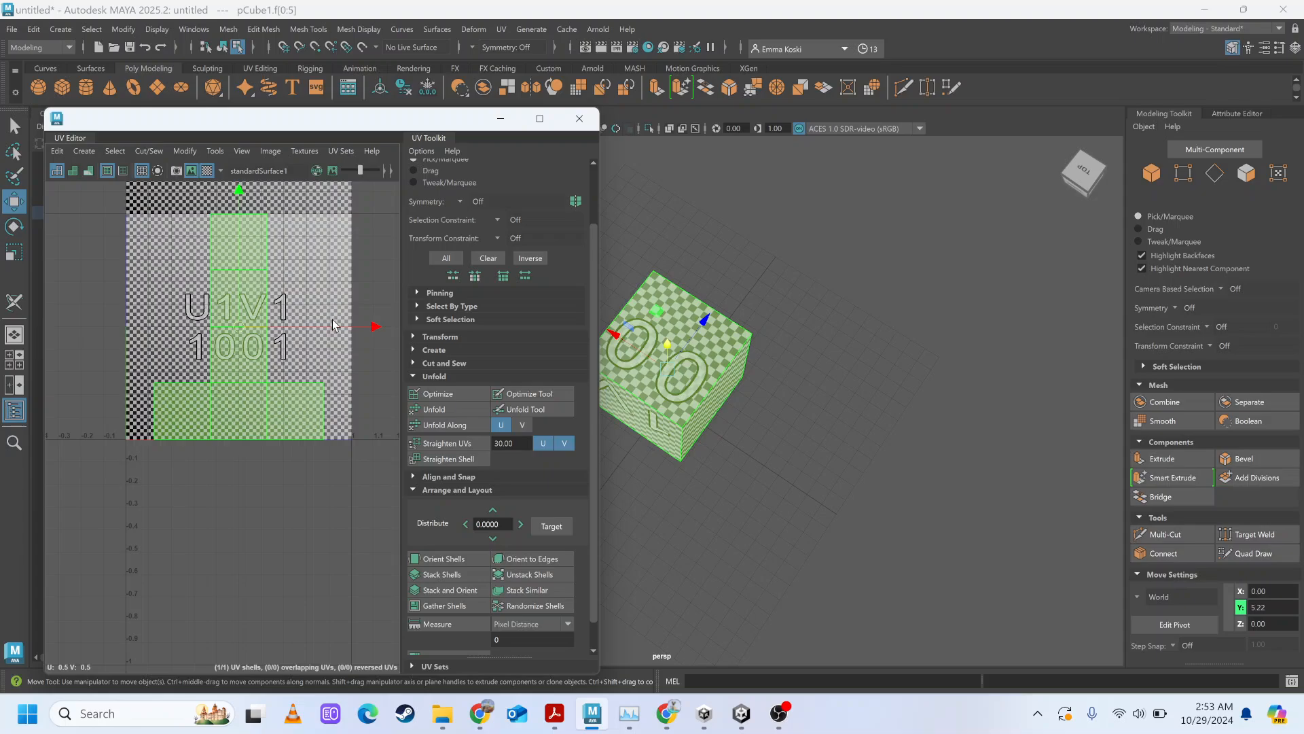
click(825, 353)
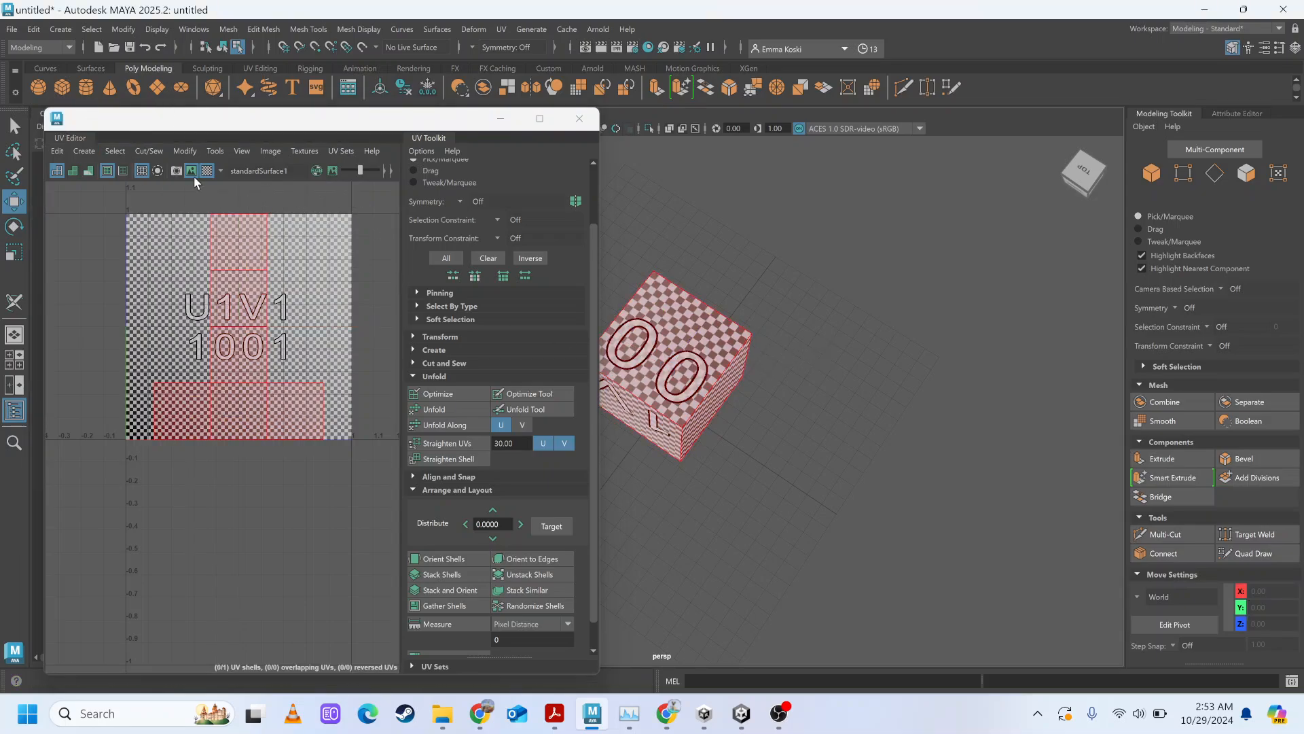
click(211, 173)
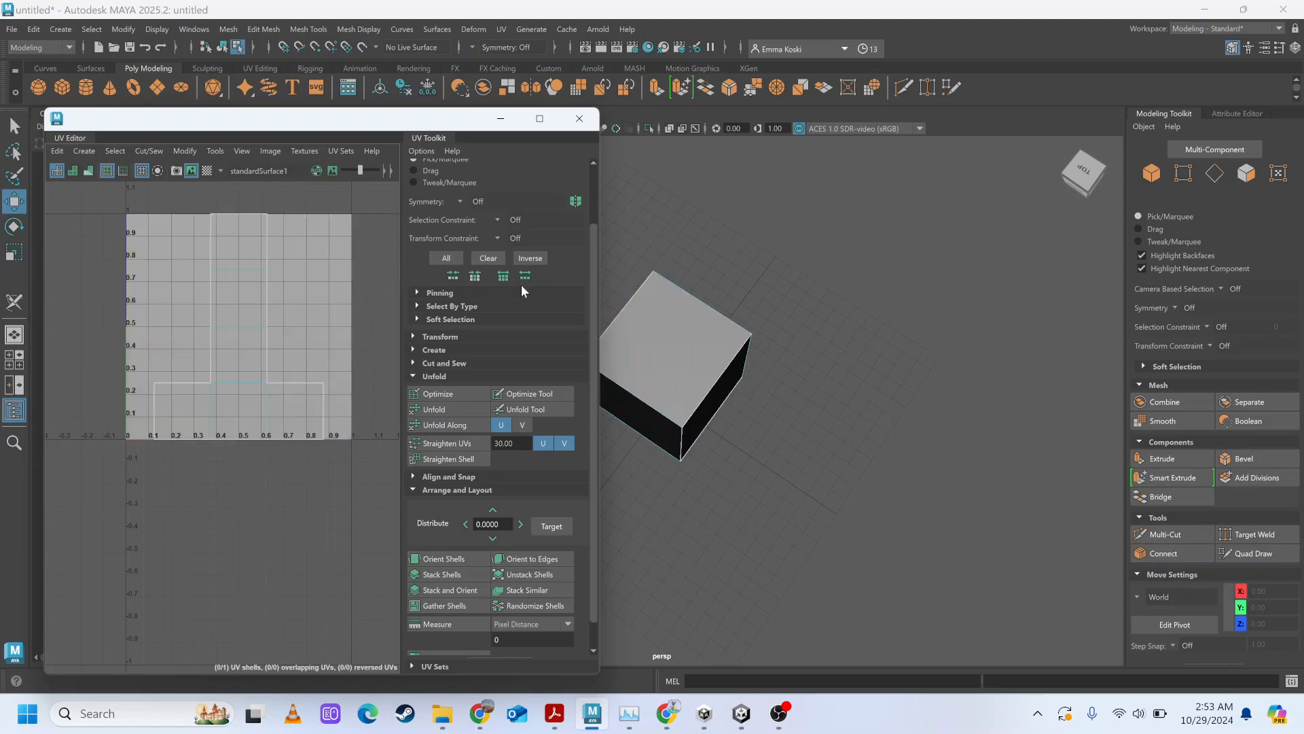
Return the cube to Object Mode and clear the selection.
click(715, 280)
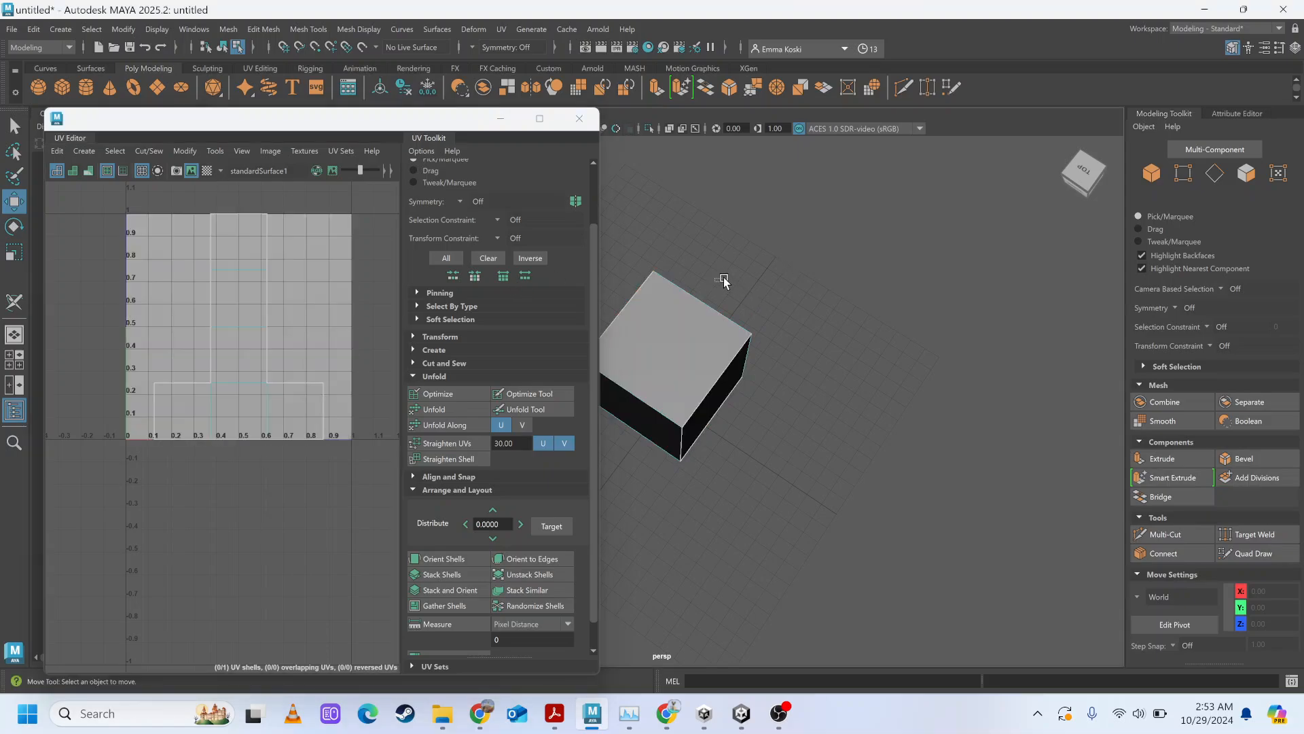
double_click(676, 340)
right_drag(678, 337, 760, 277)
click(620, 256)
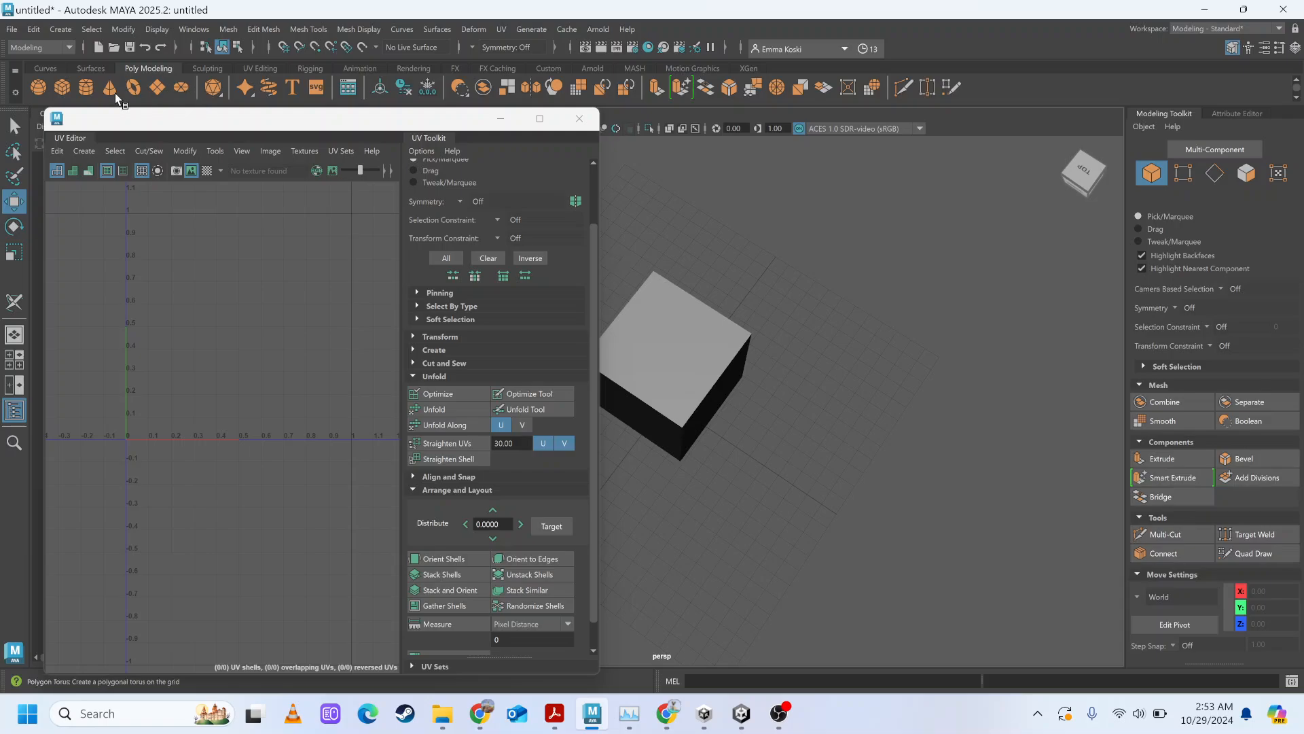
Create a polygon sphere, scale it up and move it along X to about -9.25, beside the cube.
click(39, 87)
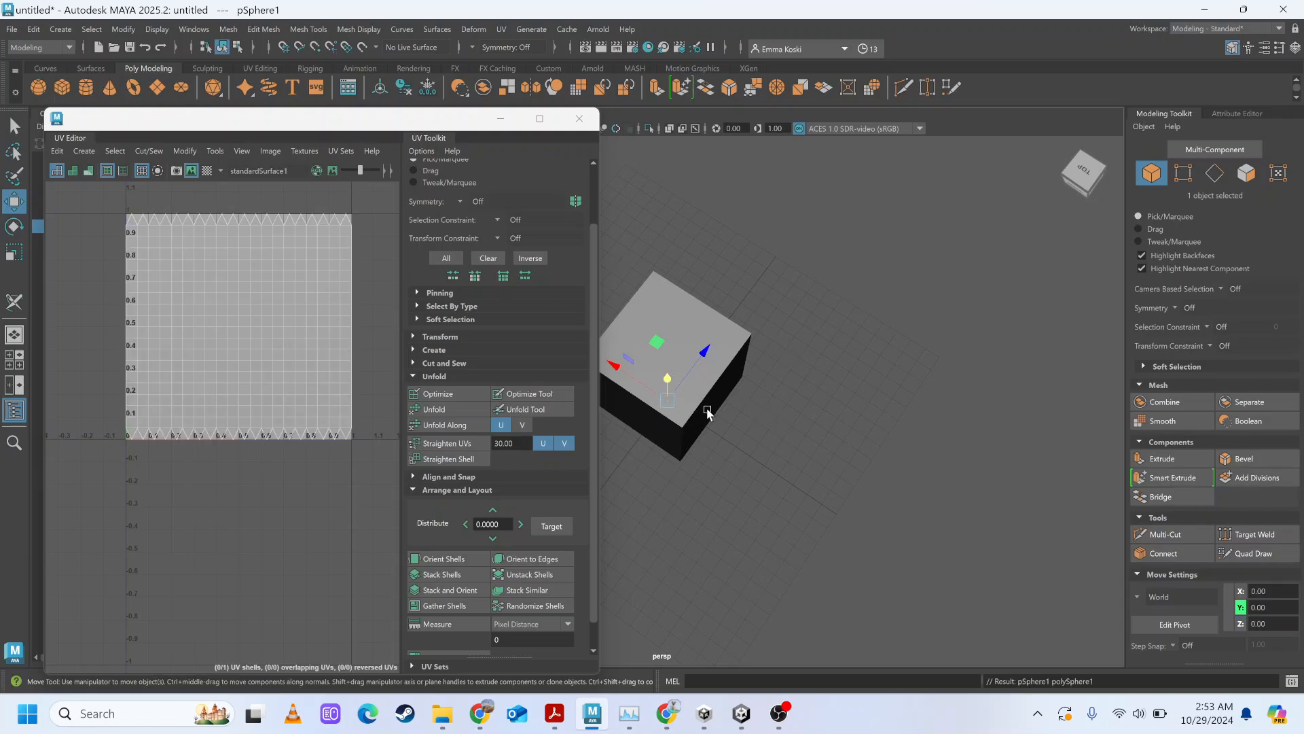
key(r)
drag(667, 400, 809, 456)
key(w)
drag(620, 372, 781, 438)
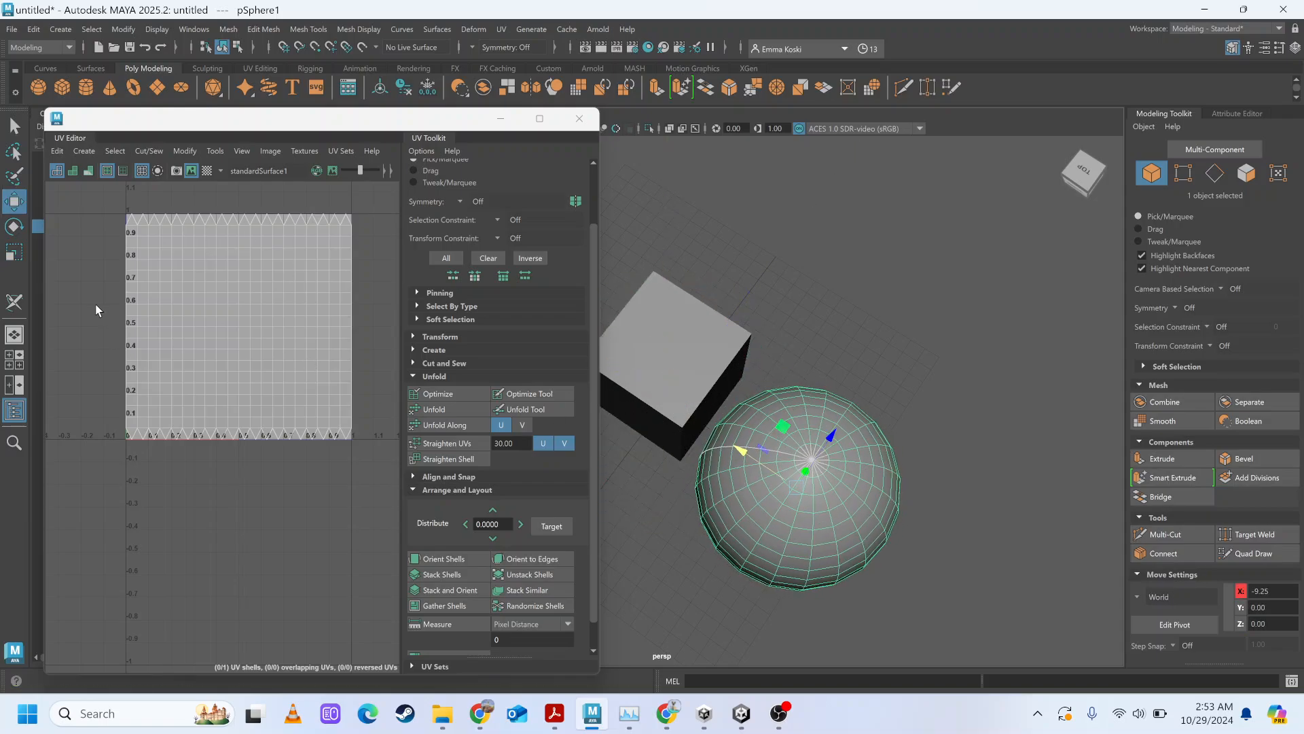
Close and reopen the UV Editor with the sphere selected, and briefly preview the checker map on the sphere.
click(579, 118)
click(195, 29)
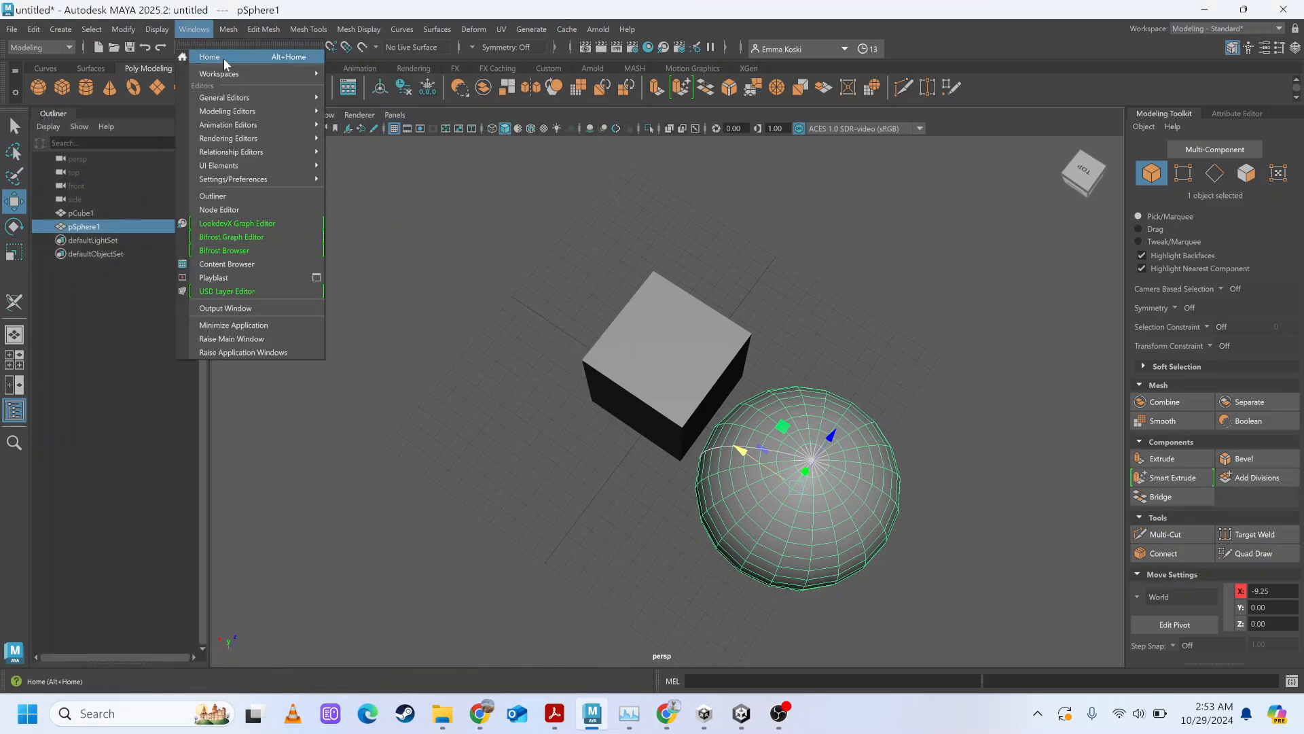
mouse_move(261, 110)
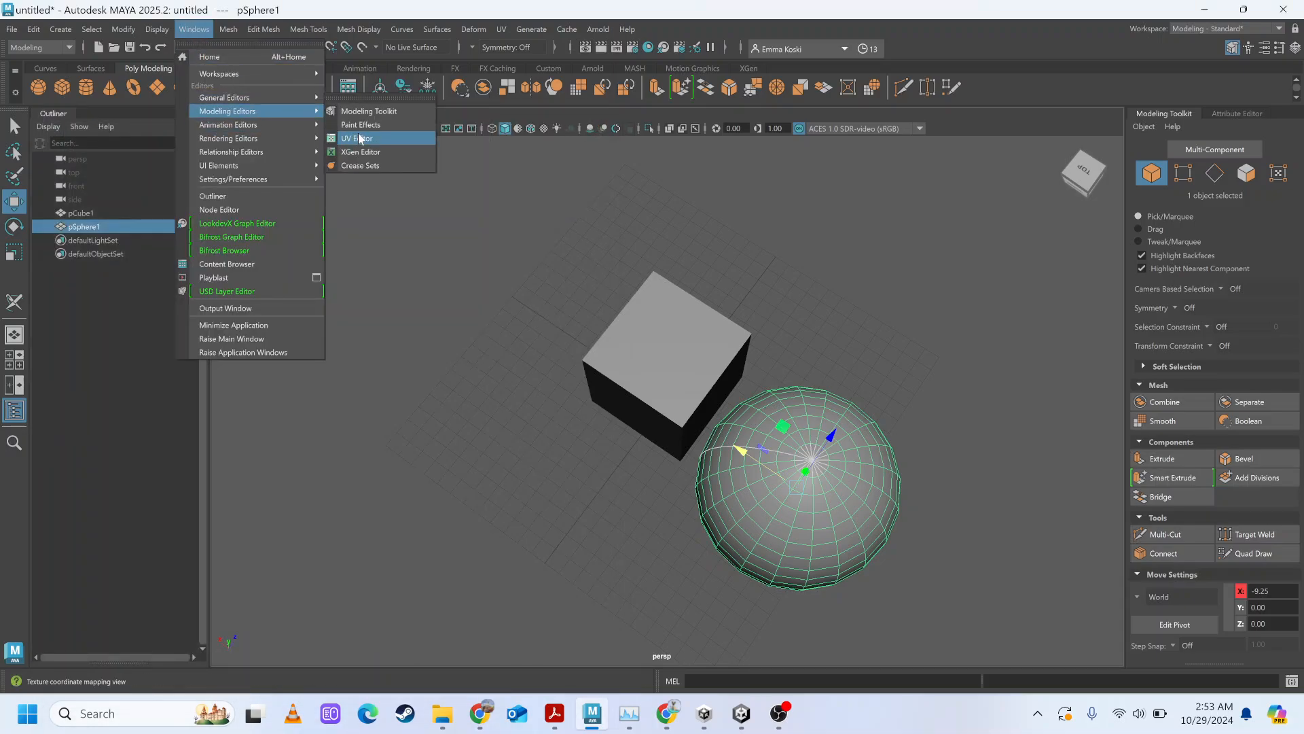
click(357, 133)
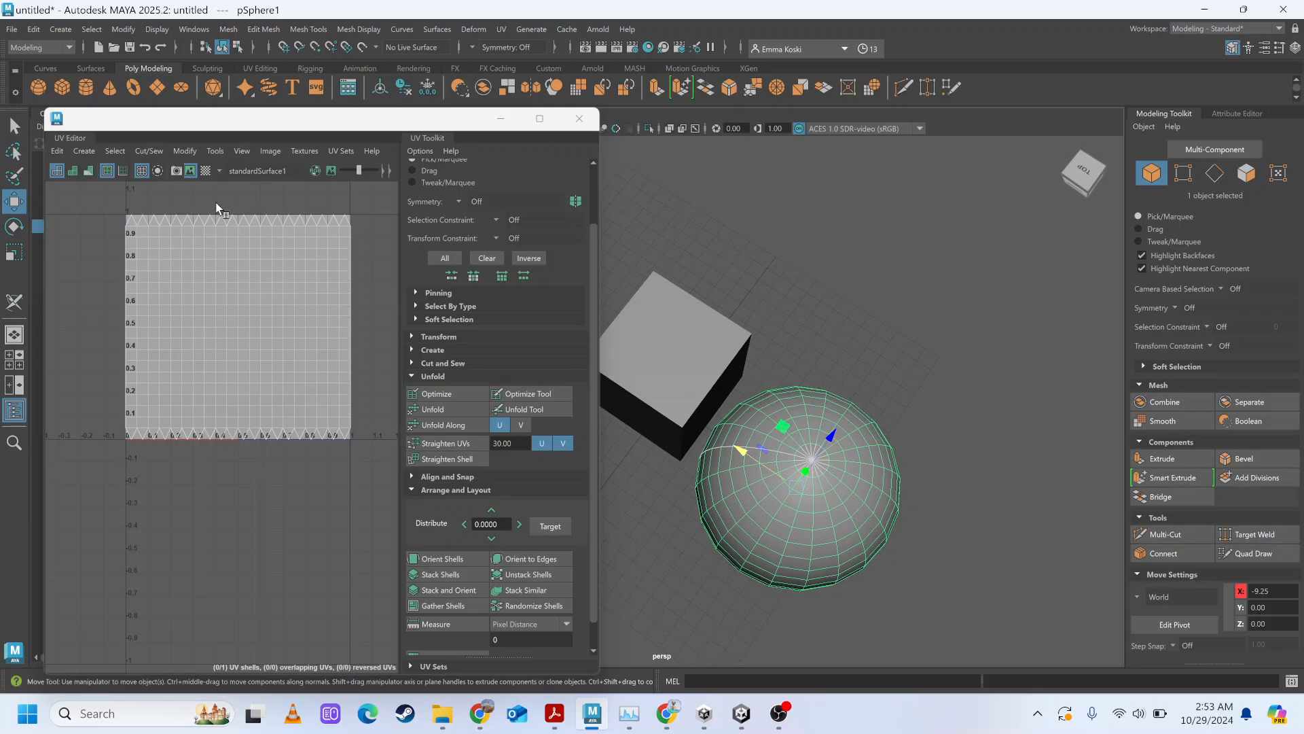
click(206, 171)
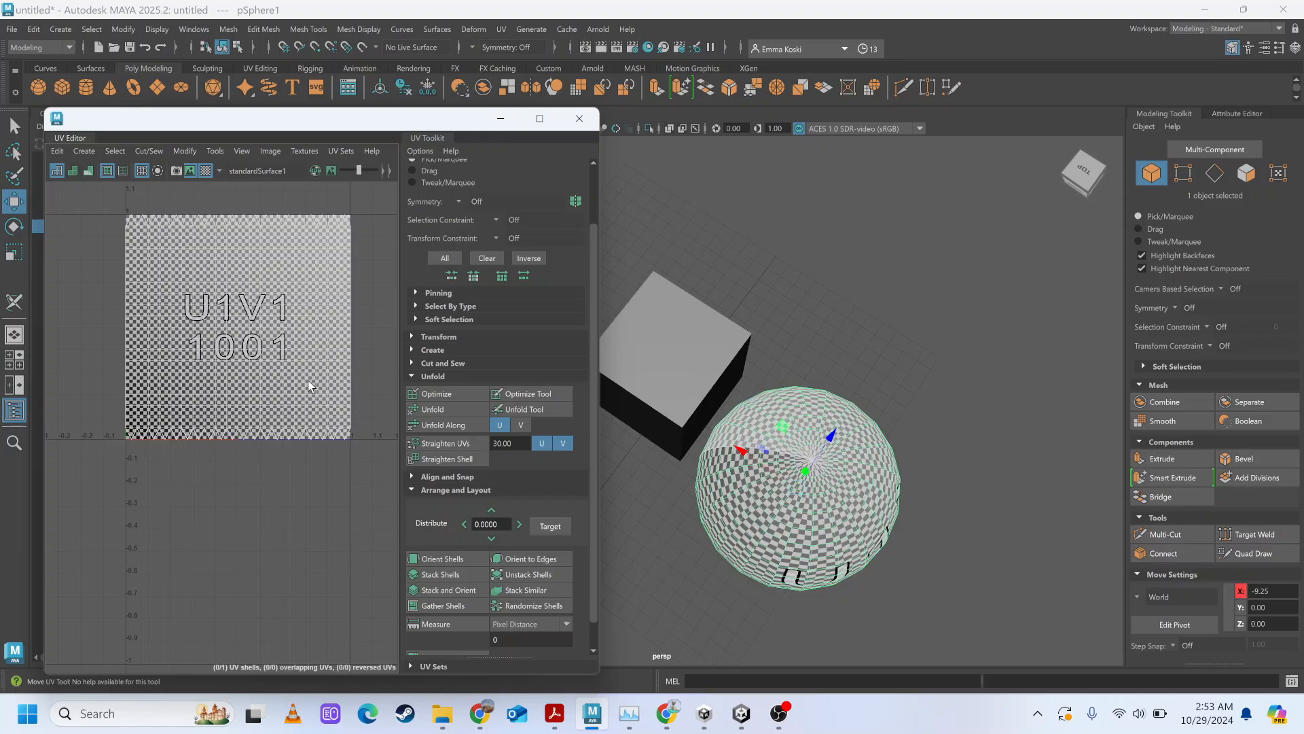
click(204, 170)
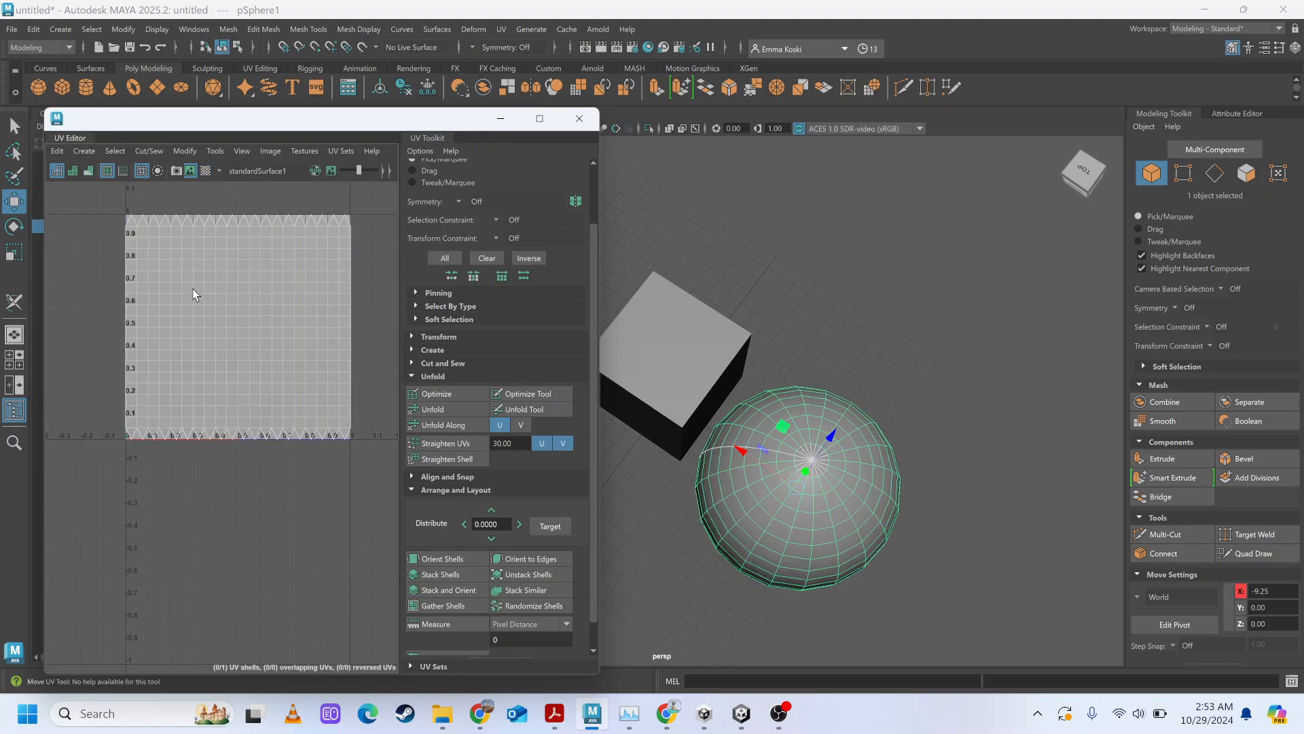
Activate UV Shell selection for the sphere in the UV Editor, trying it out on the sphere's shell.
right_drag(203, 288, 144, 272)
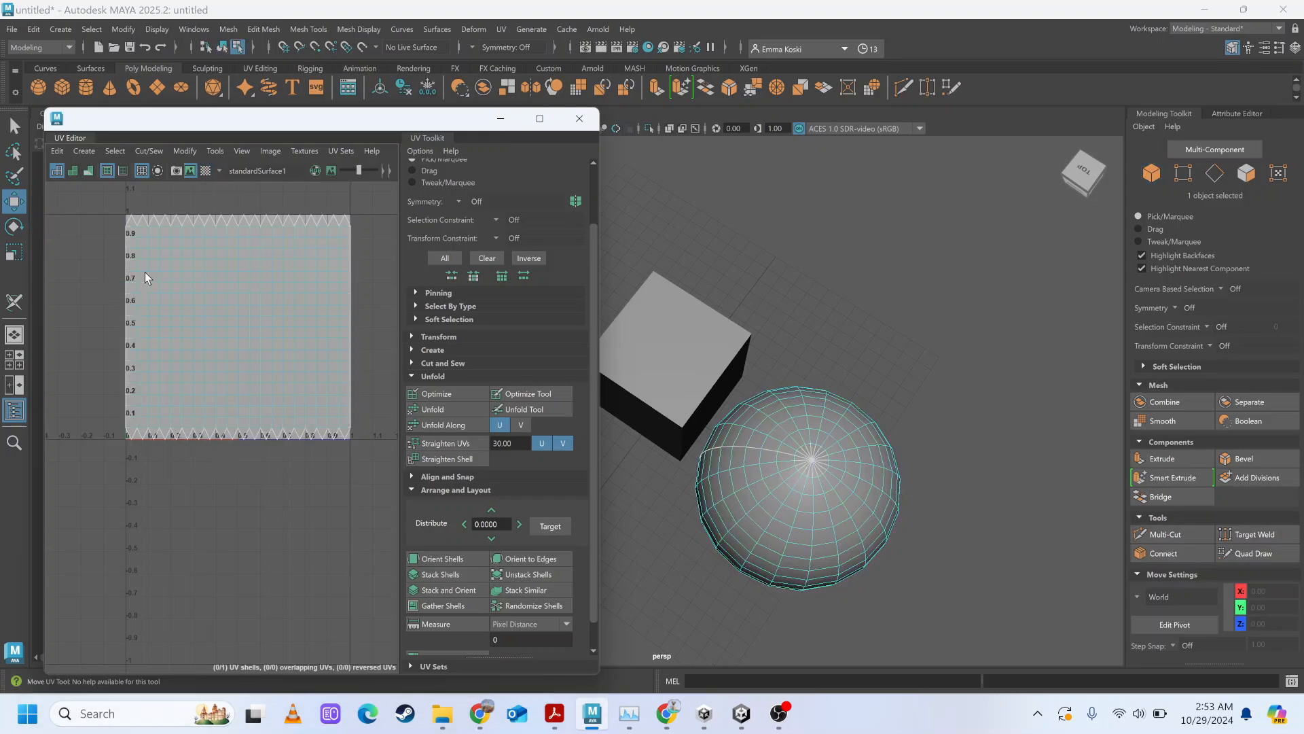
click(191, 294)
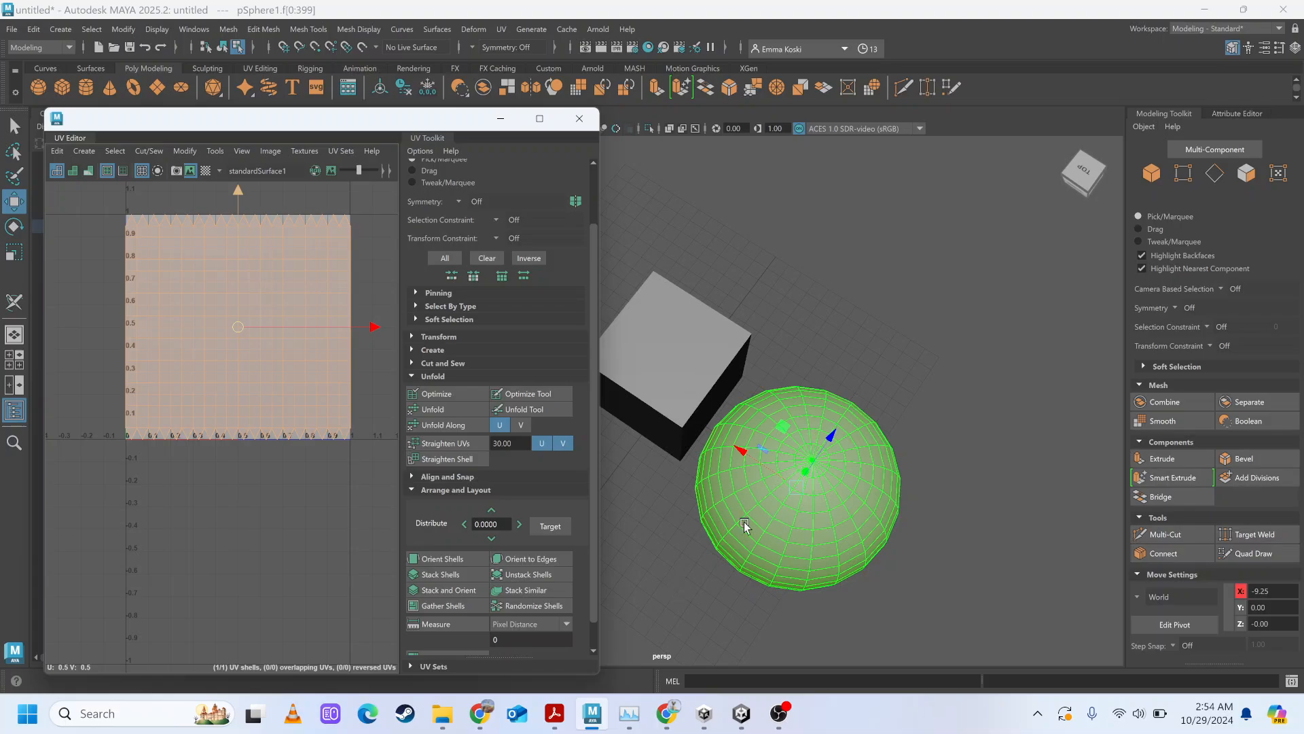
right_click(237, 311)
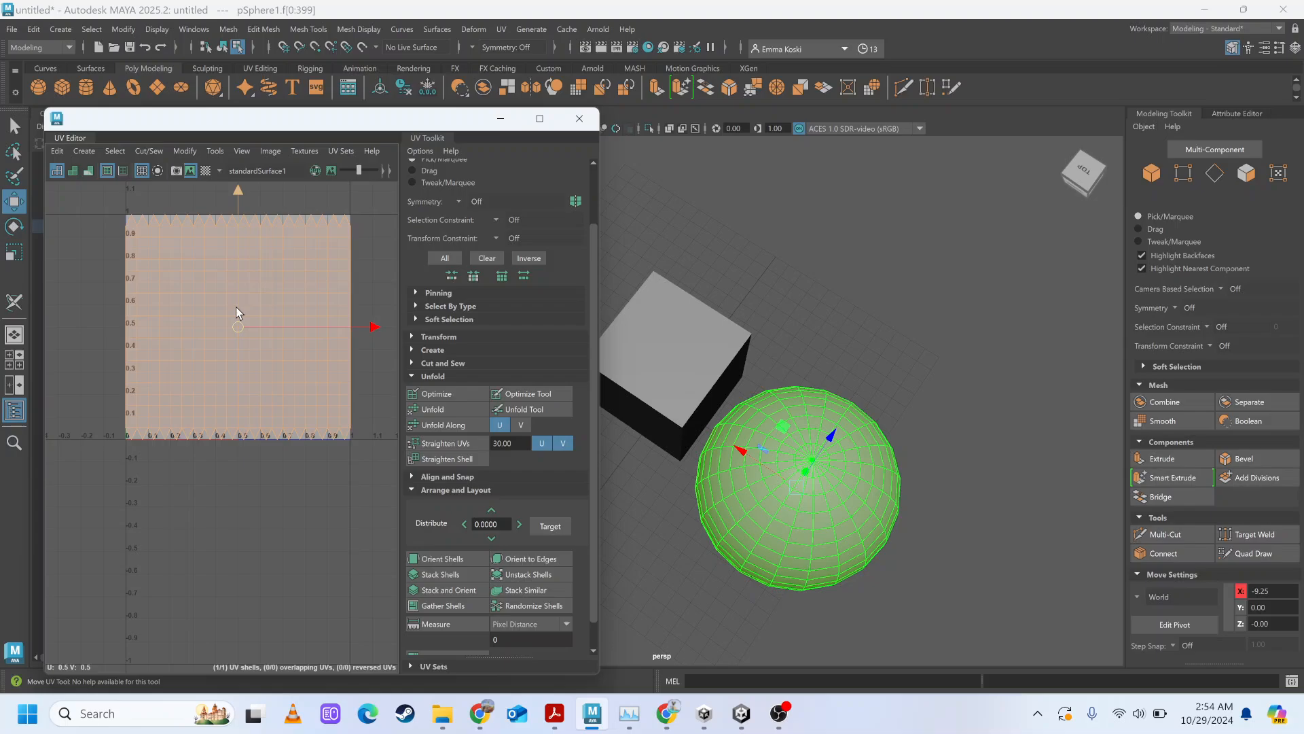
right_click(237, 313)
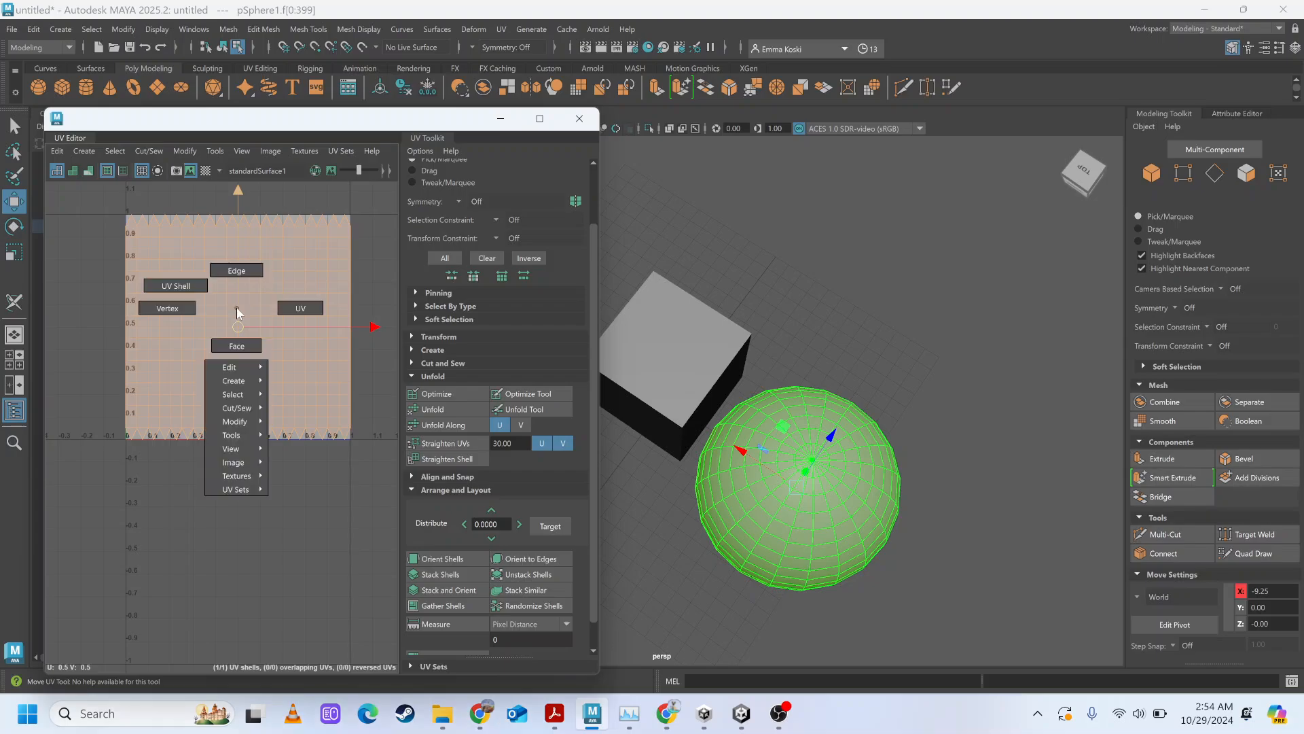
click(197, 287)
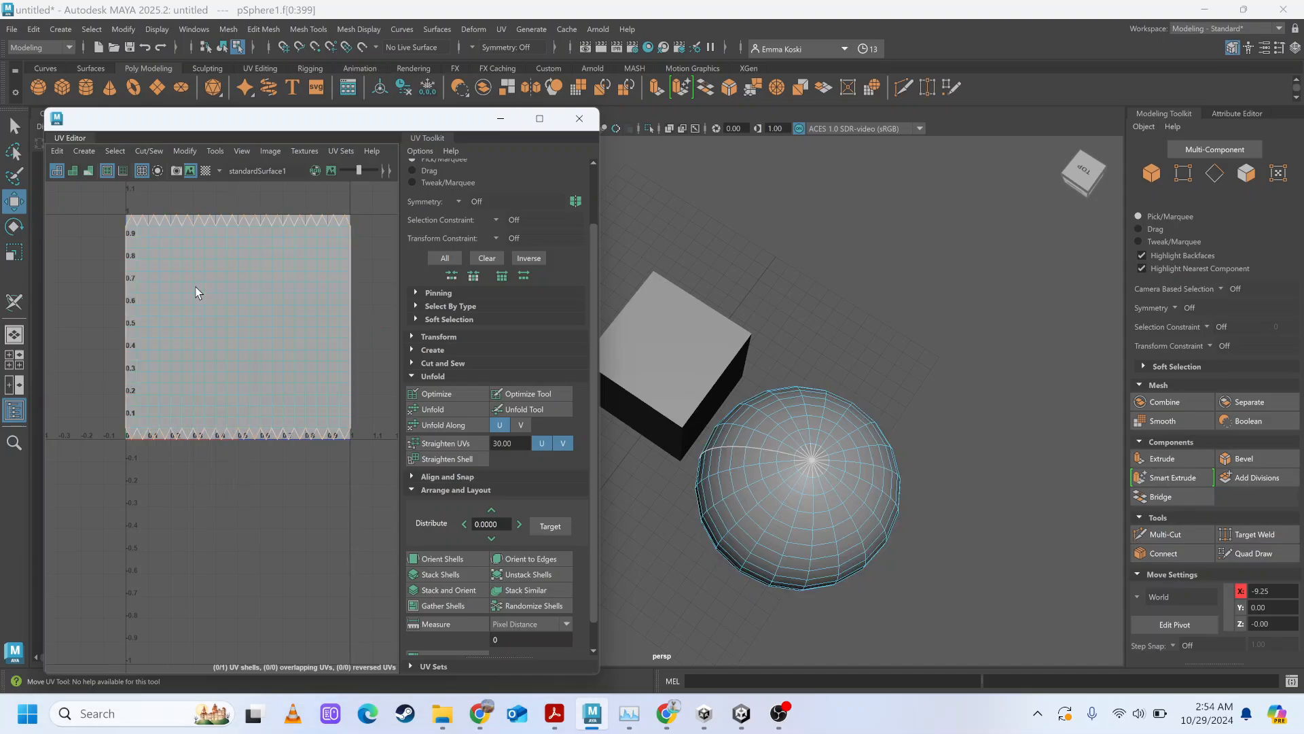
Turn on the checker map and examine the pattern around the sphere's poles and sides.
click(207, 171)
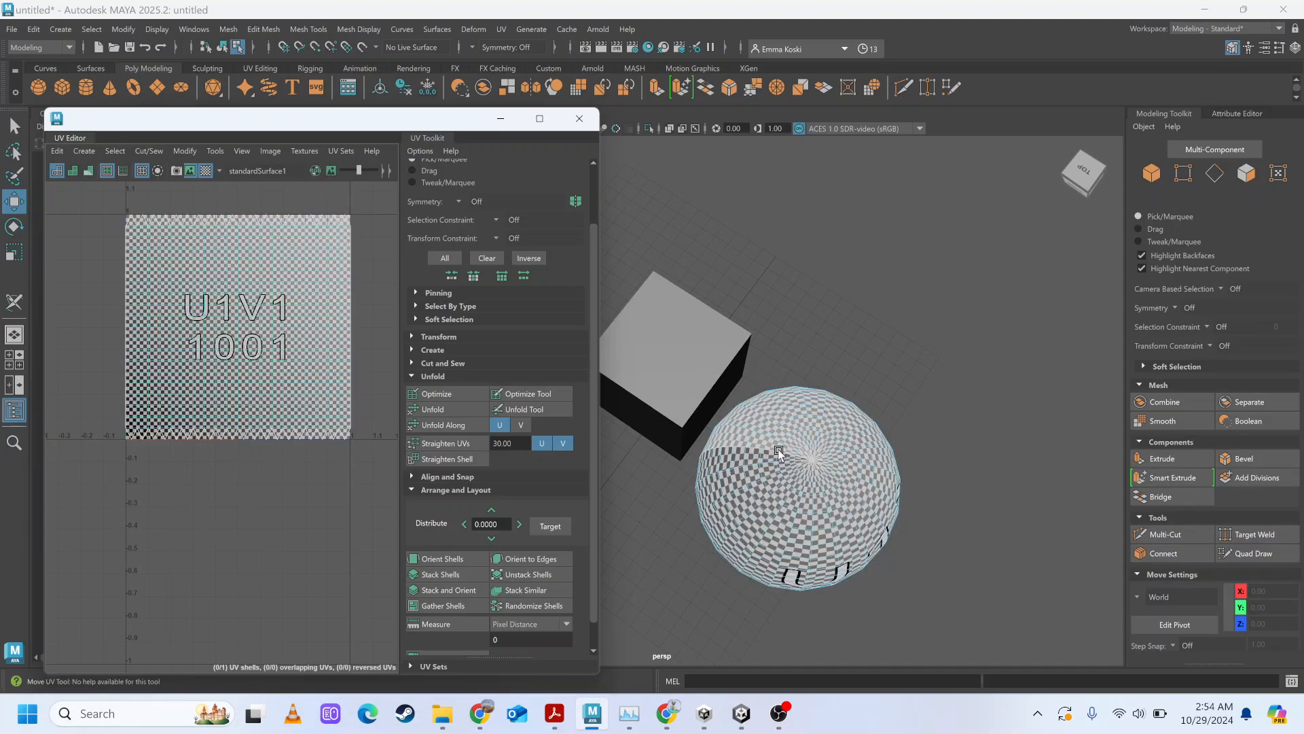
scroll(790, 467, up, 3)
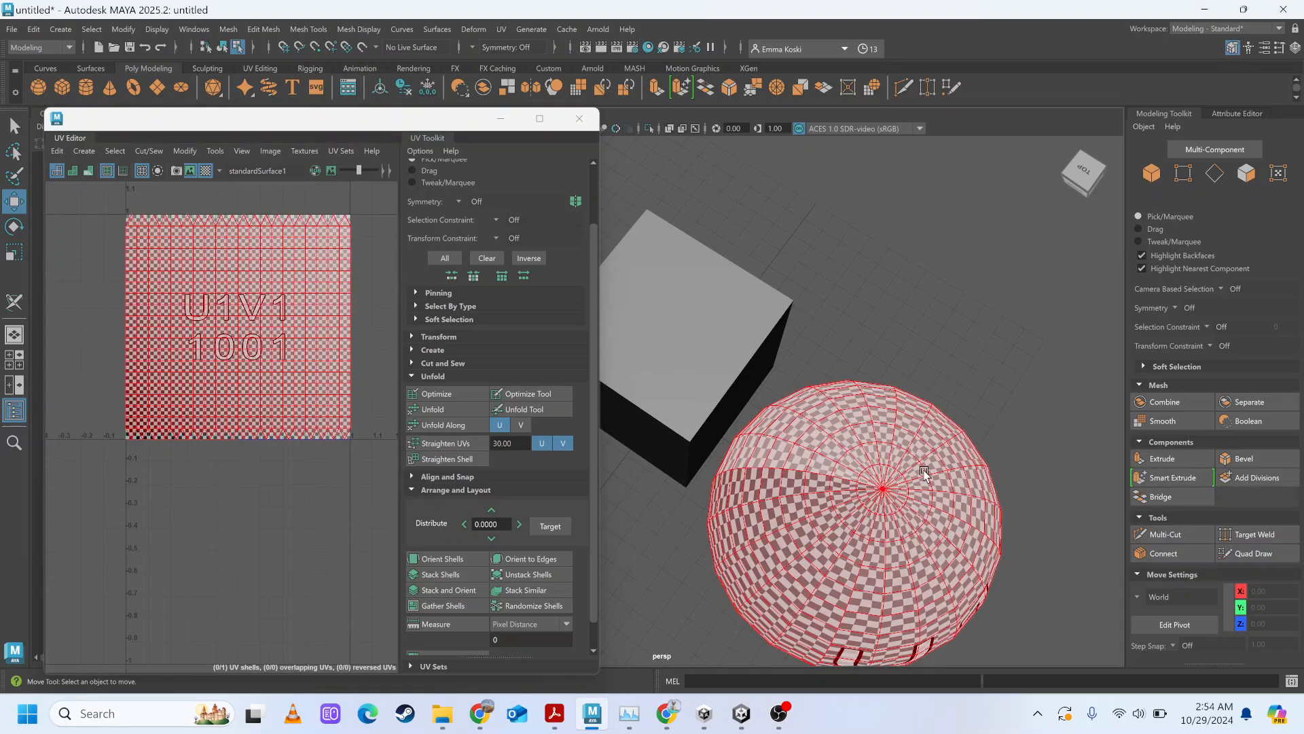
alt+drag(924, 472, 957, 405)
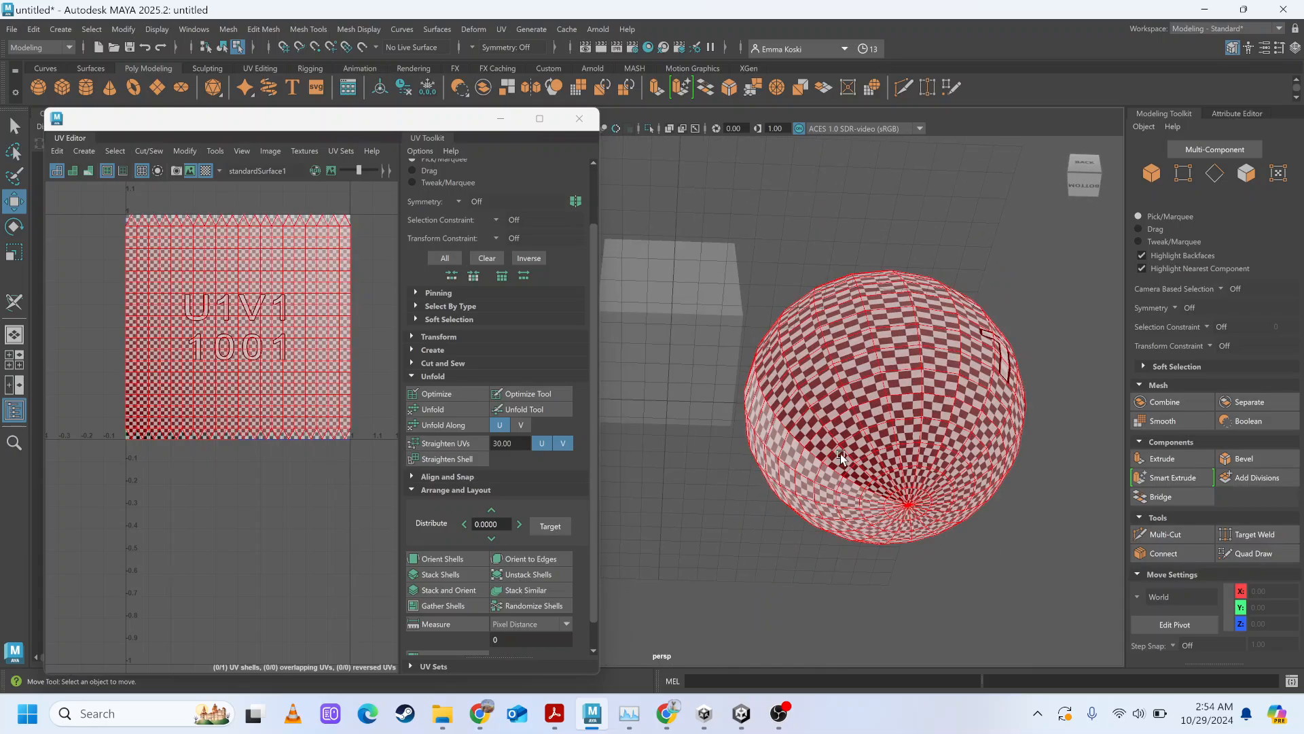
alt+drag(818, 447, 893, 507)
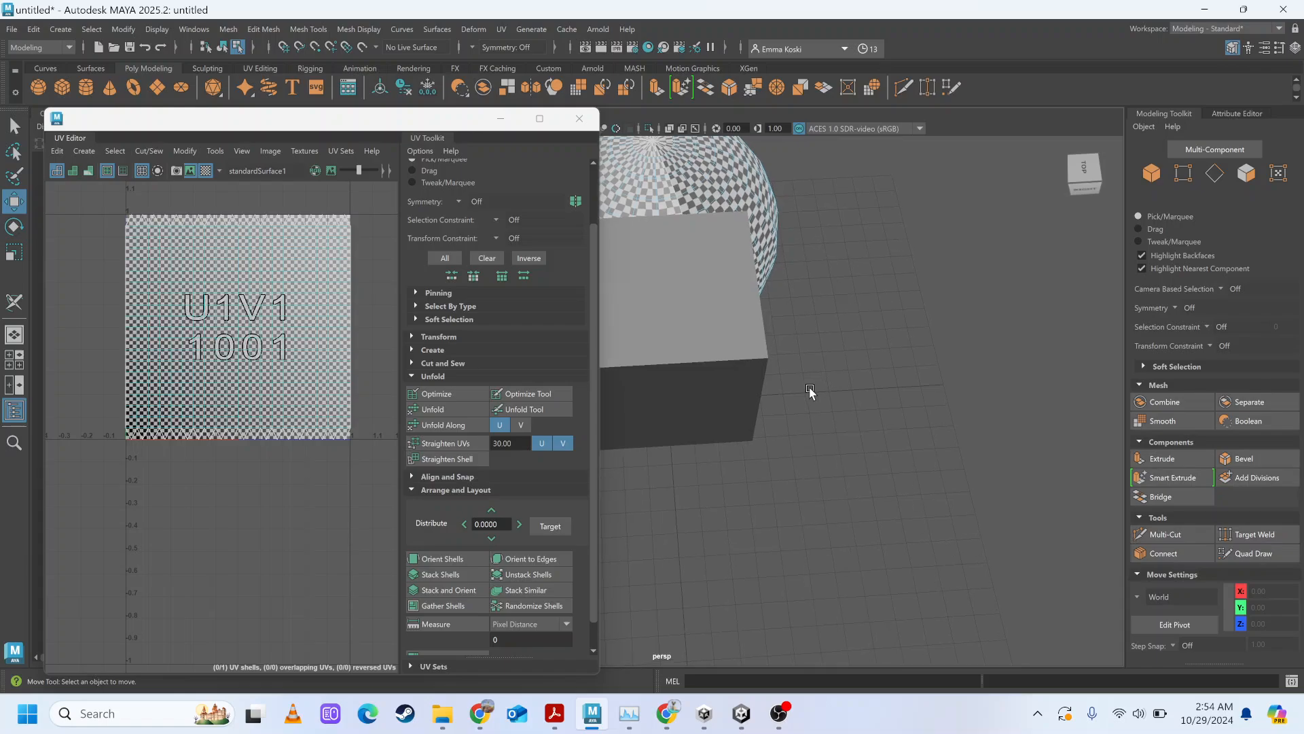
alt+drag(809, 389, 748, 397)
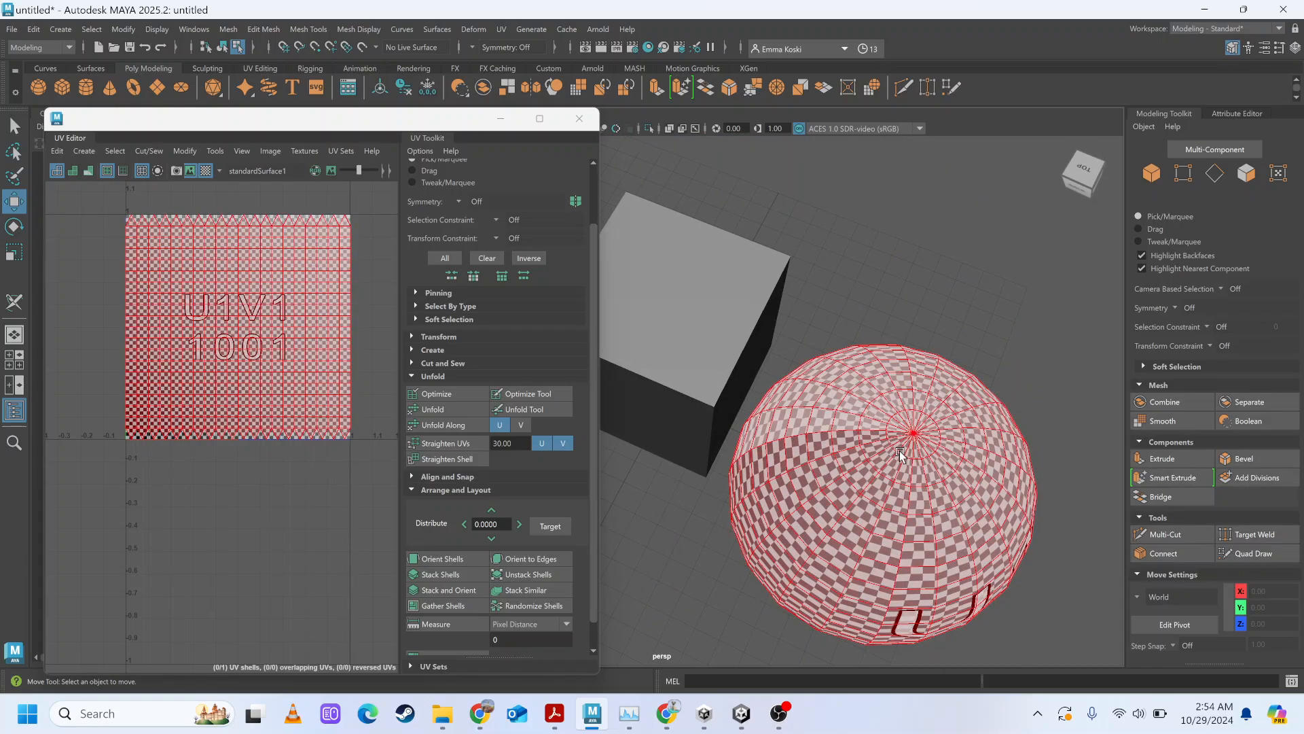
right_drag(826, 438, 928, 357)
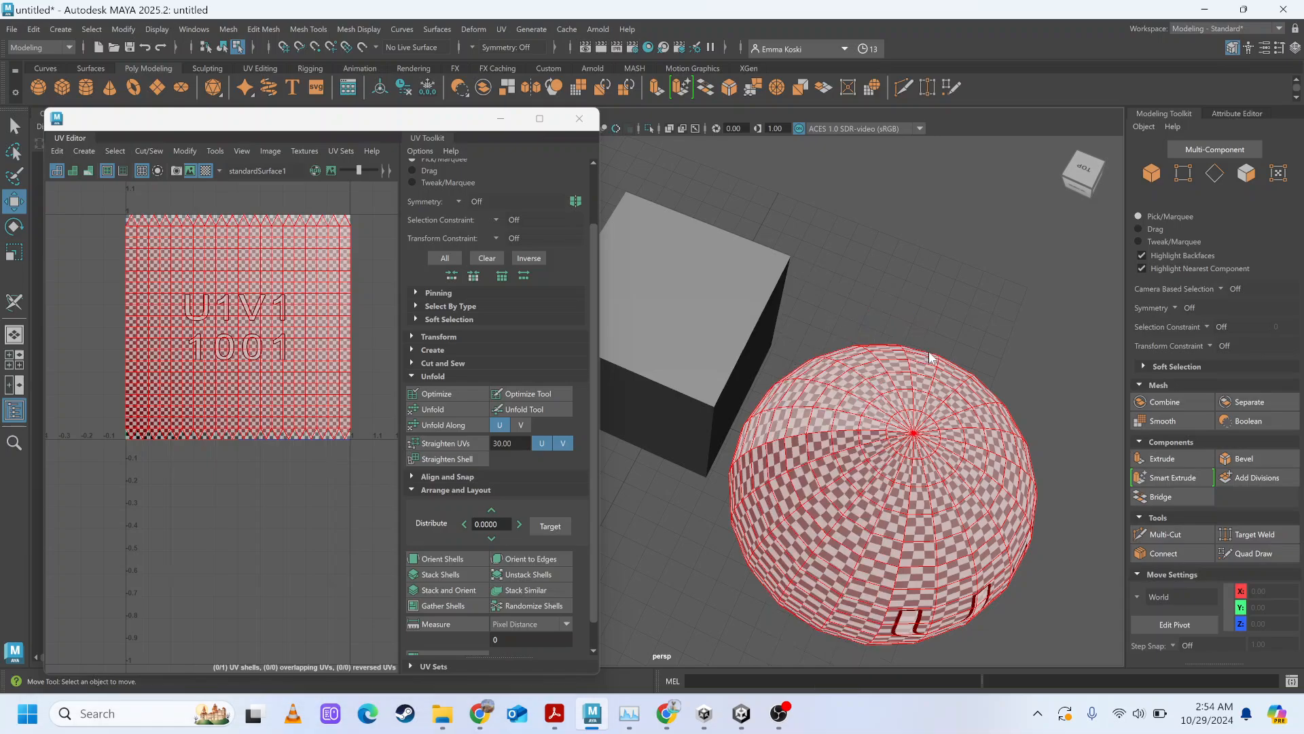
Select the sphere's UV shell and shift it slightly in U so its center sits at 0.495.
click(864, 387)
click(450, 410)
click(323, 499)
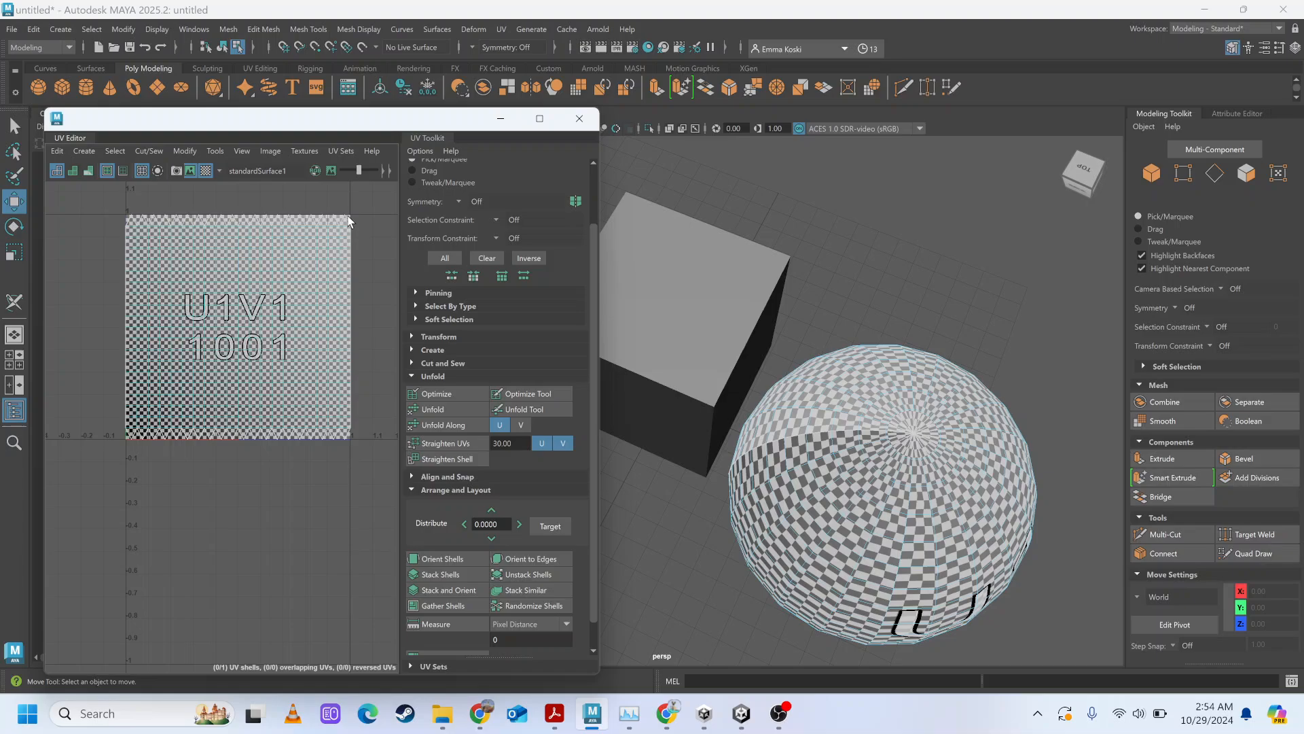
click(322, 360)
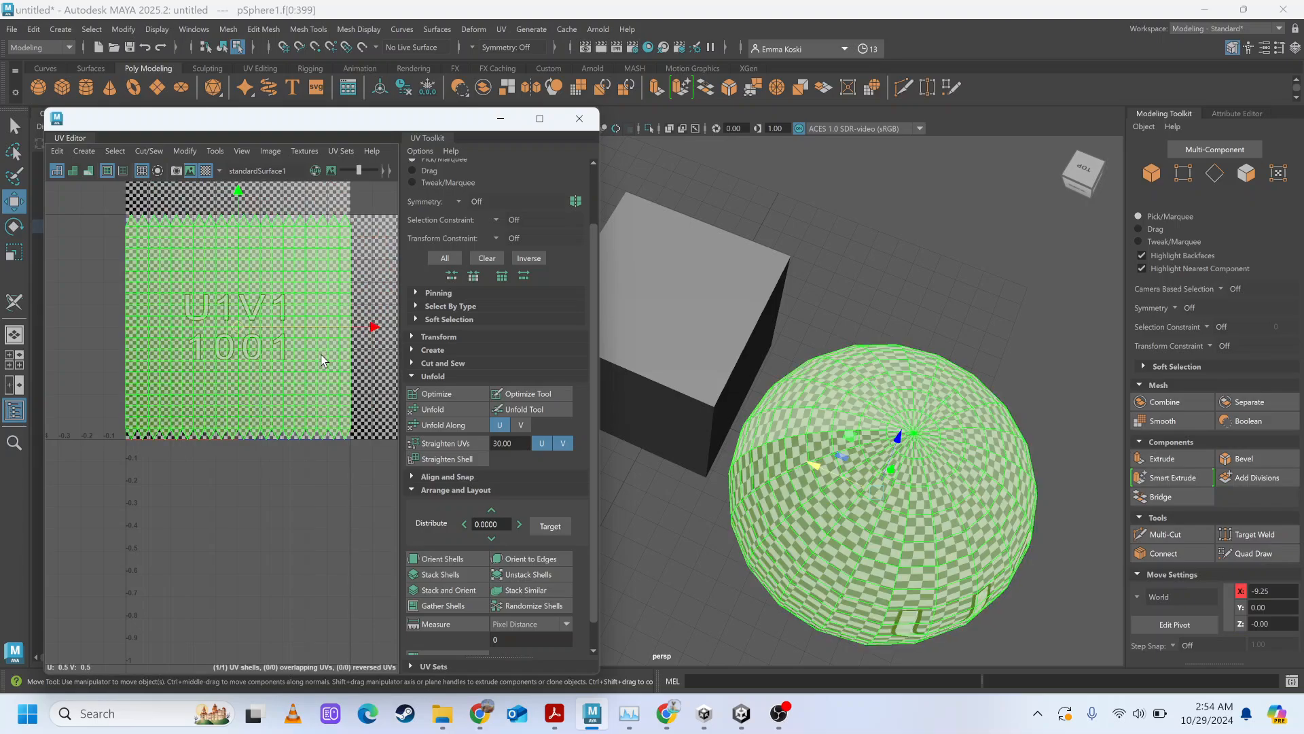
drag(346, 326, 374, 348)
Scale the sphere's UV shell down uniformly to about 0.8 of the UV tile, keeping the checker map on.
key(r)
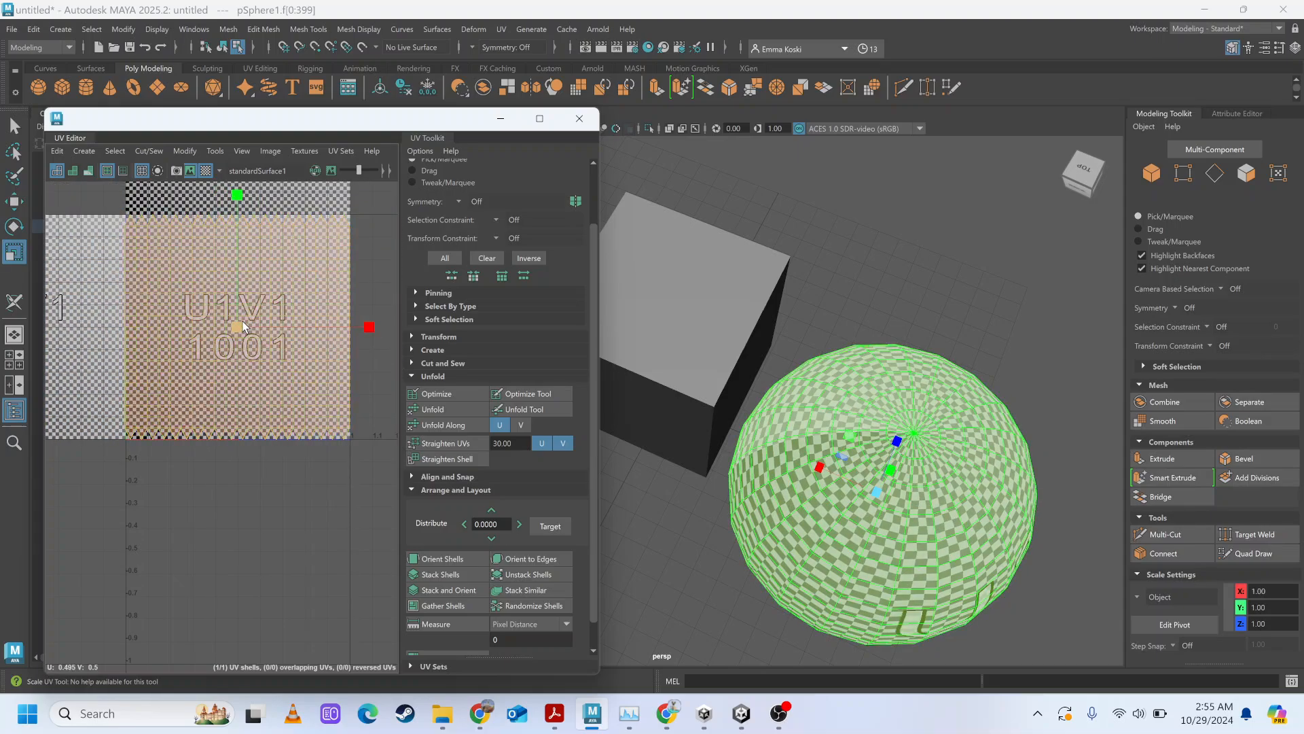
drag(211, 319, 212, 278)
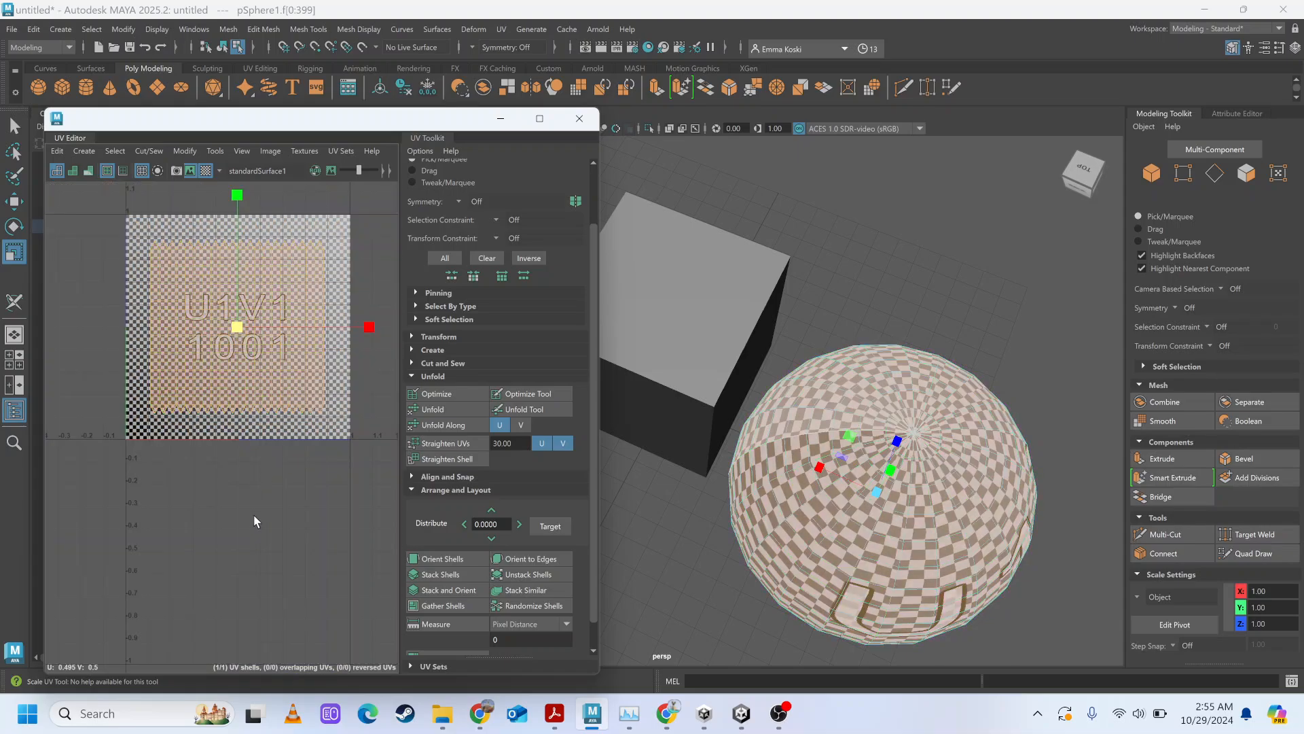
click(253, 514)
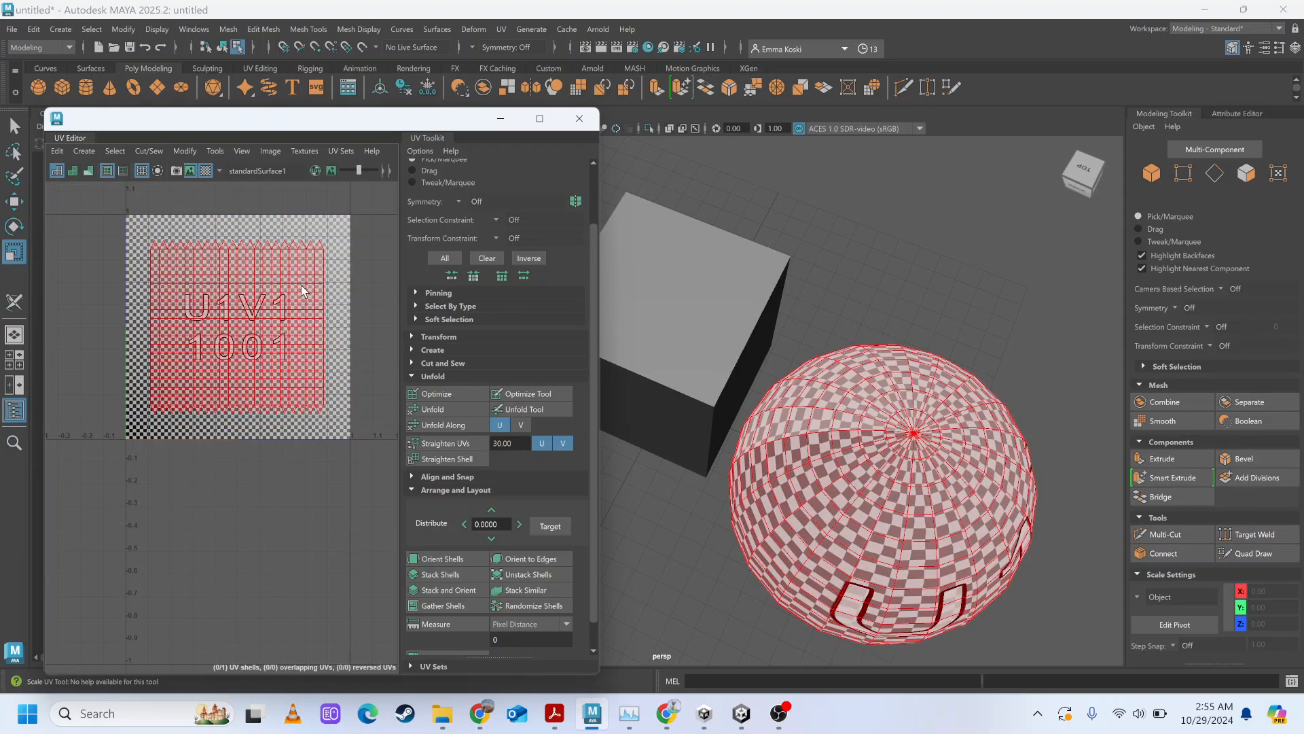
click(257, 310)
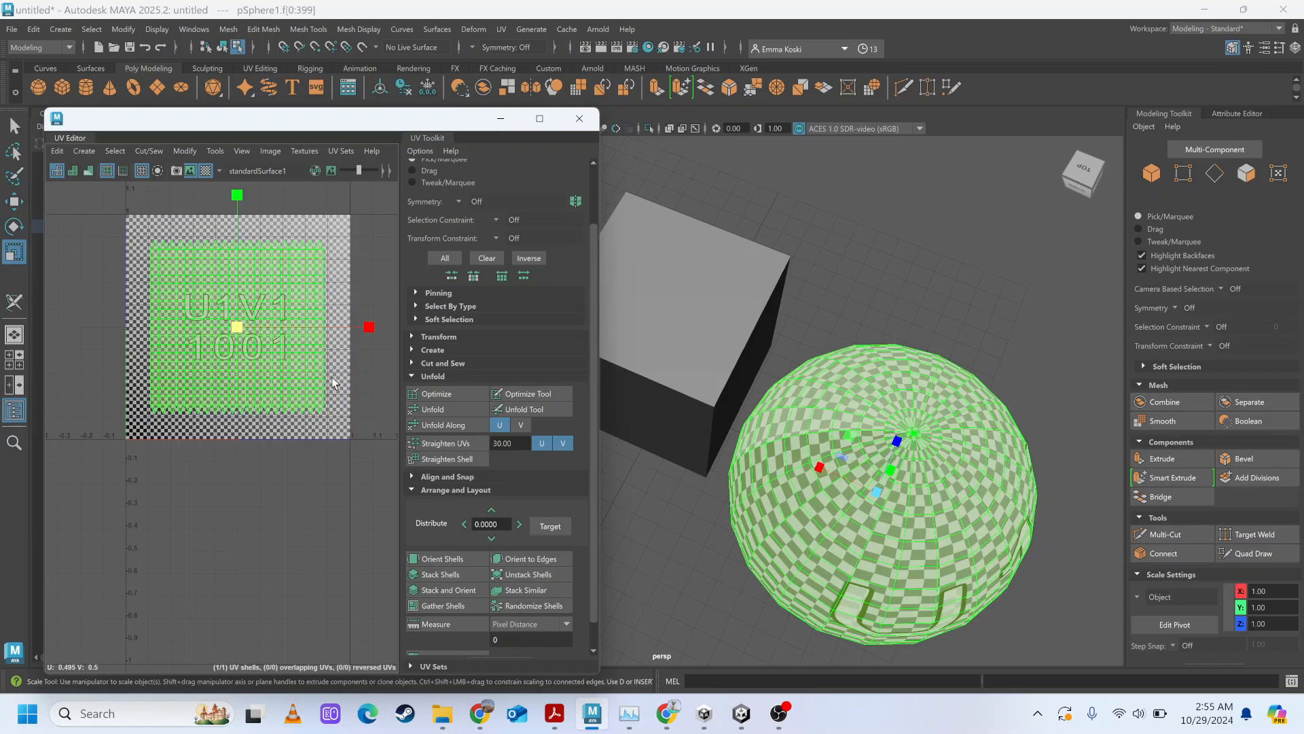
click(387, 365)
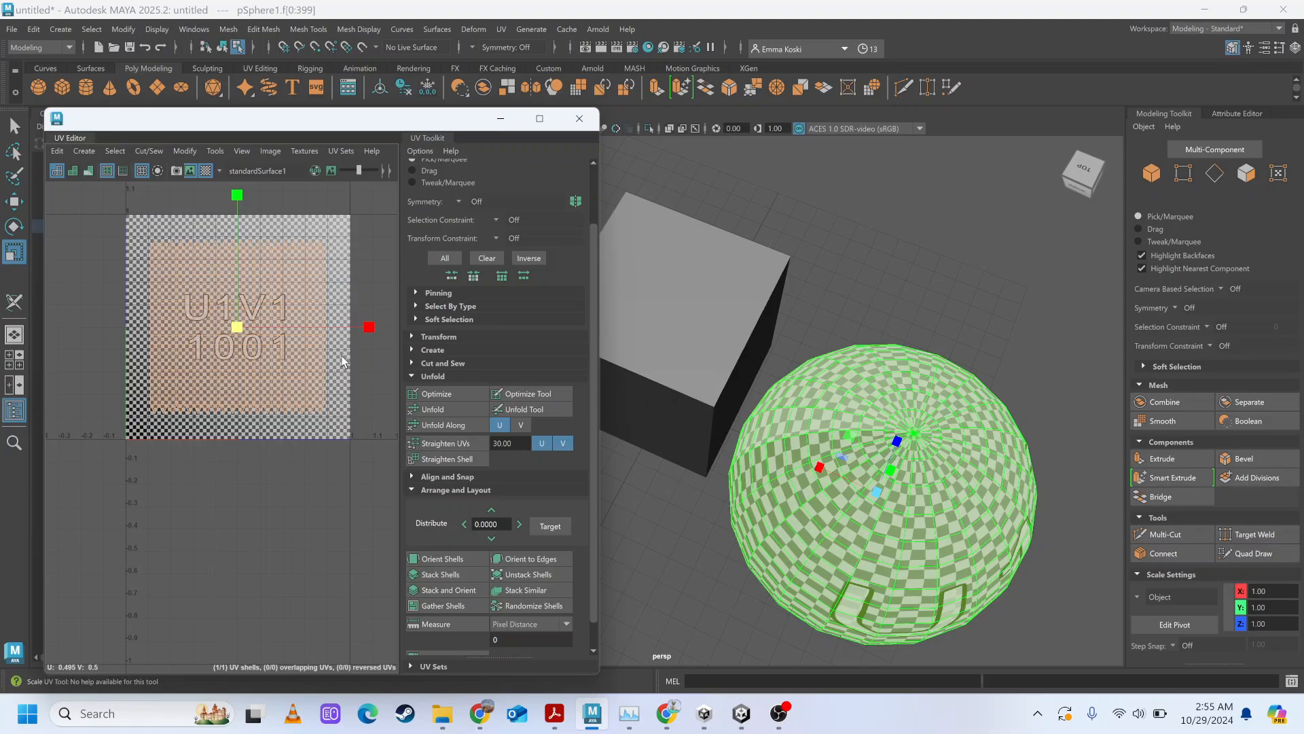
Scale the sphere's UV shell down further to about 0.6 of the tile and turn off the checker map.
drag(241, 328, 183, 319)
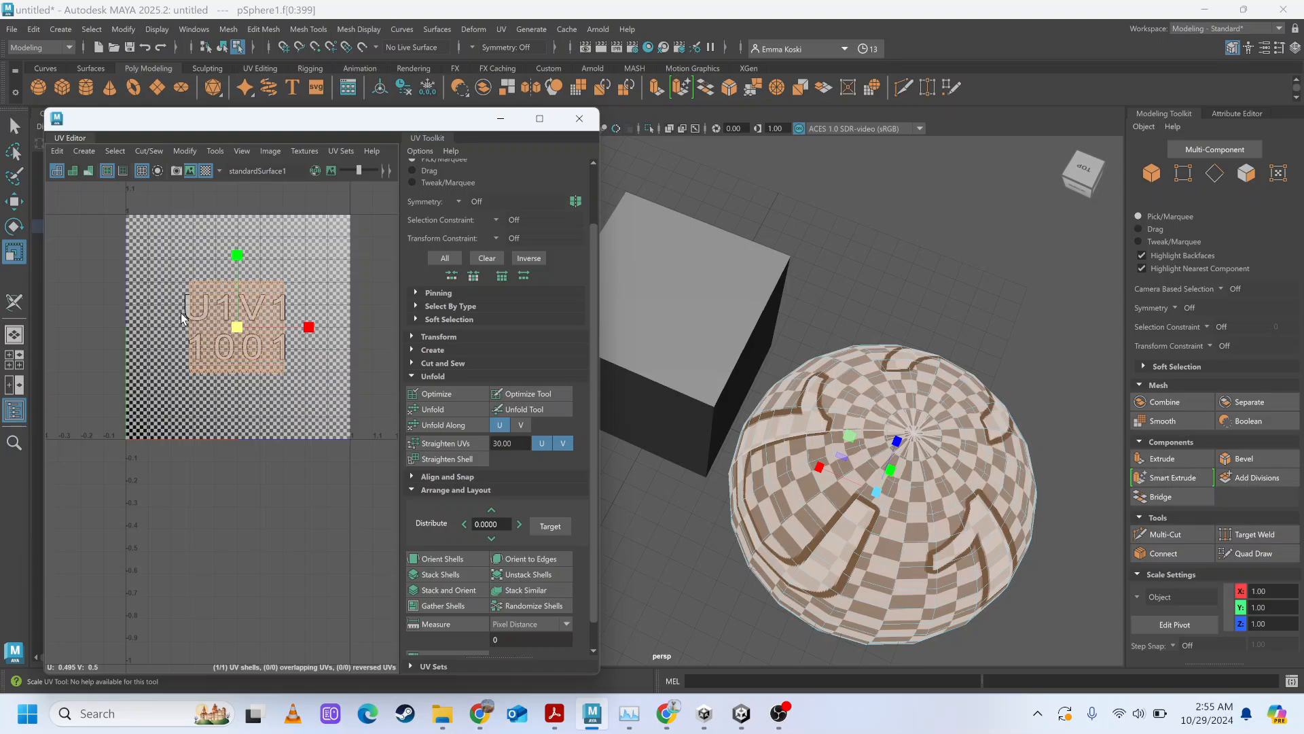
drag(182, 317, 209, 313)
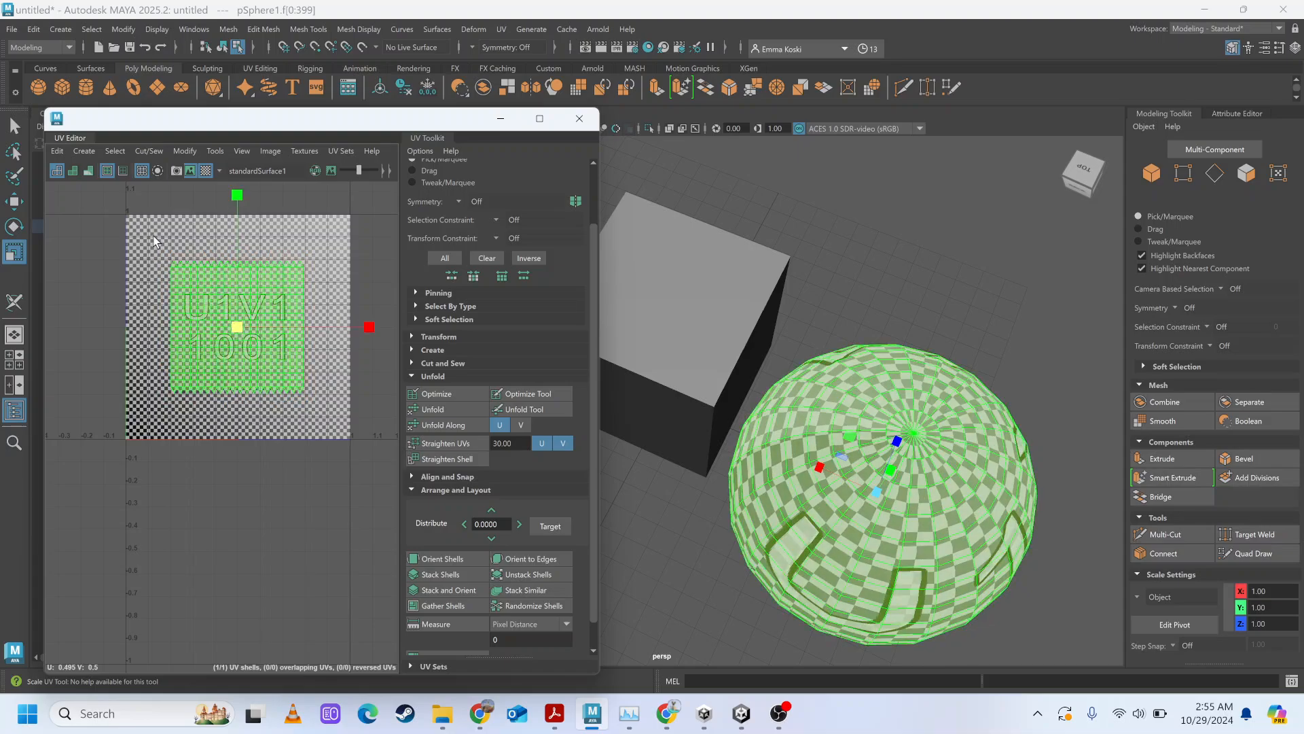
click(210, 173)
click(76, 319)
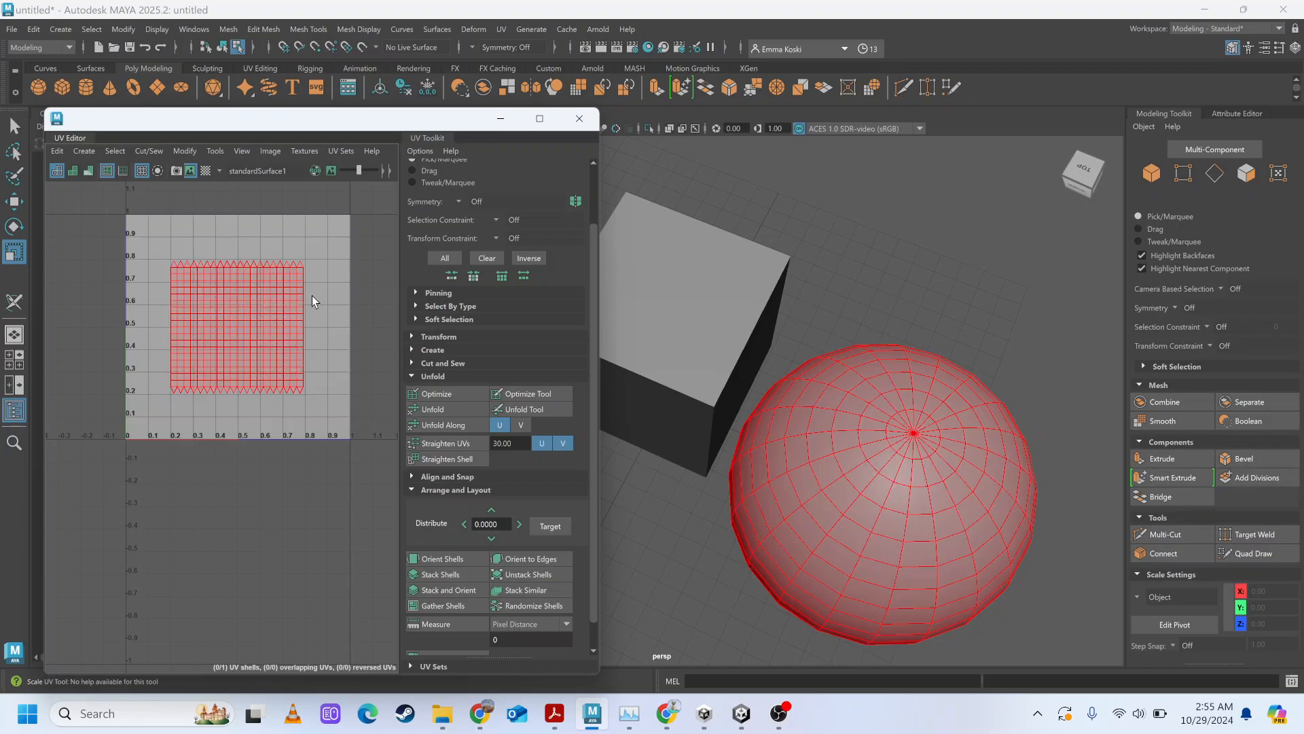
Enlarge the sphere's UV shell beyond the 0-1 UV space and shrink it back to just fill the tile.
click(275, 310)
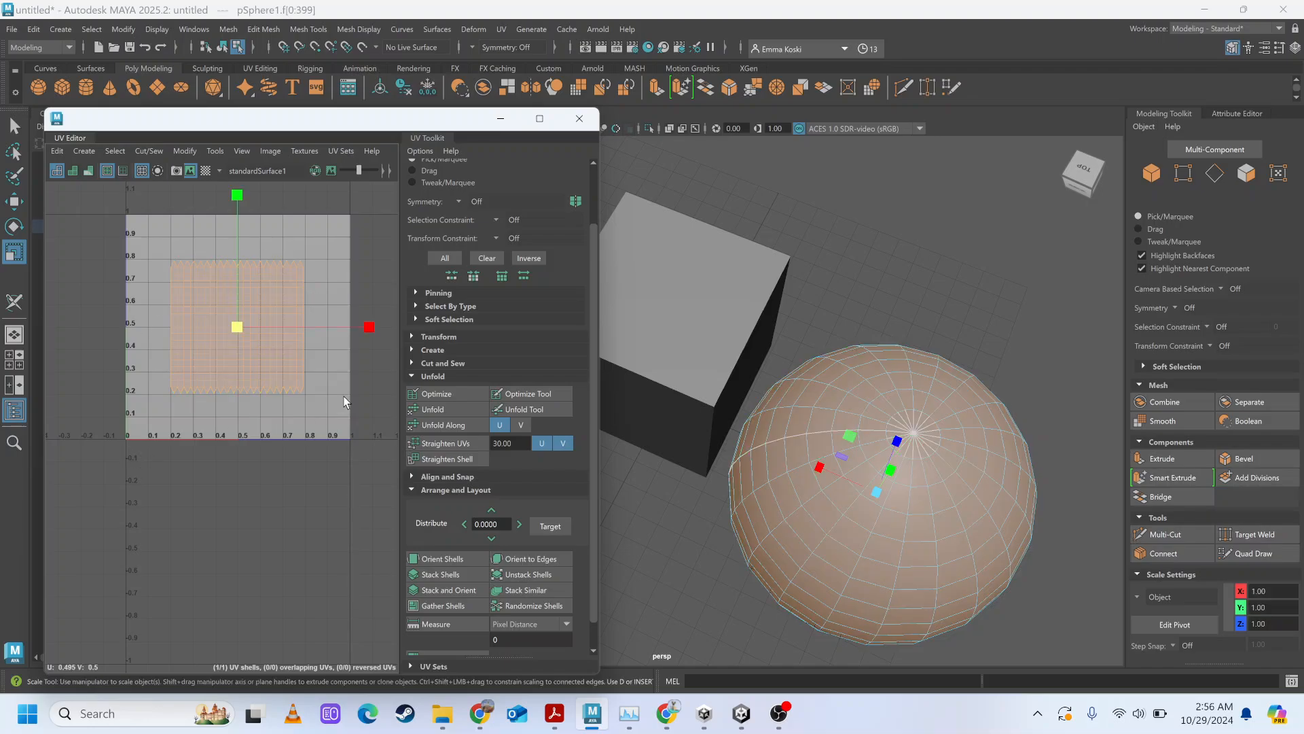
click(241, 504)
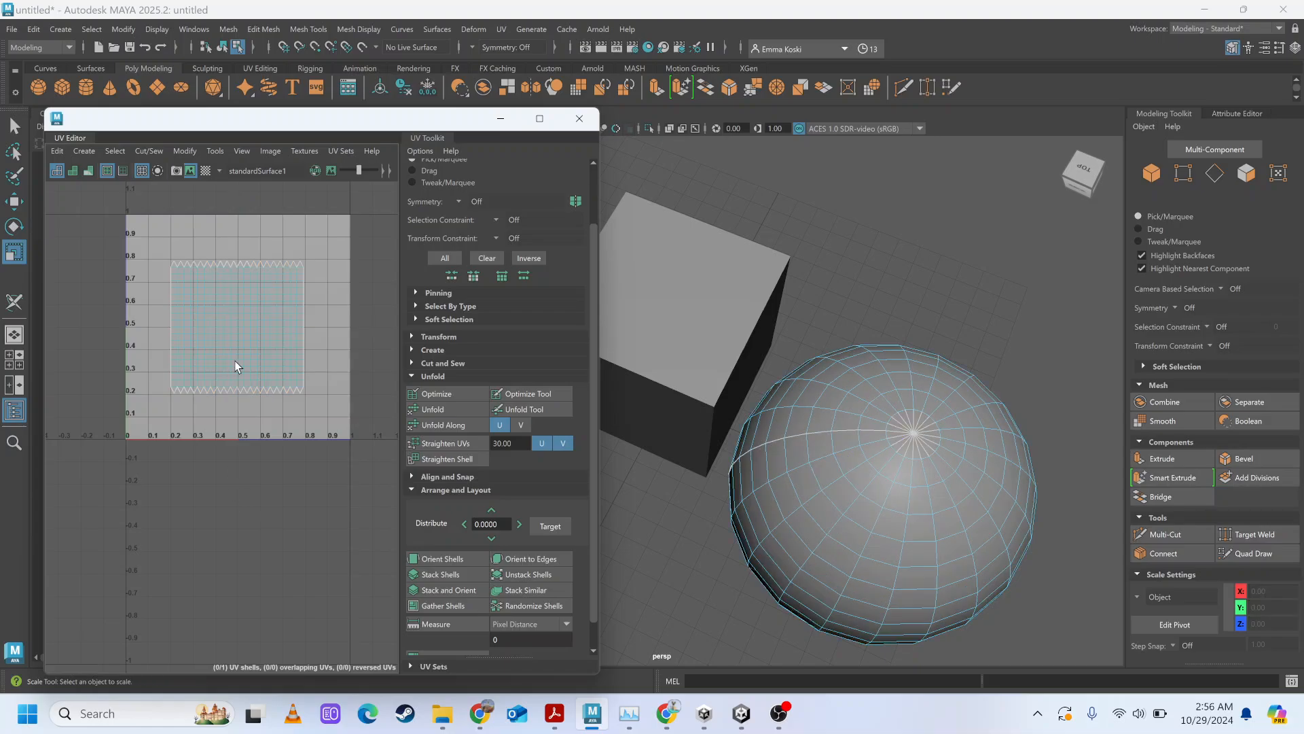
click(235, 357)
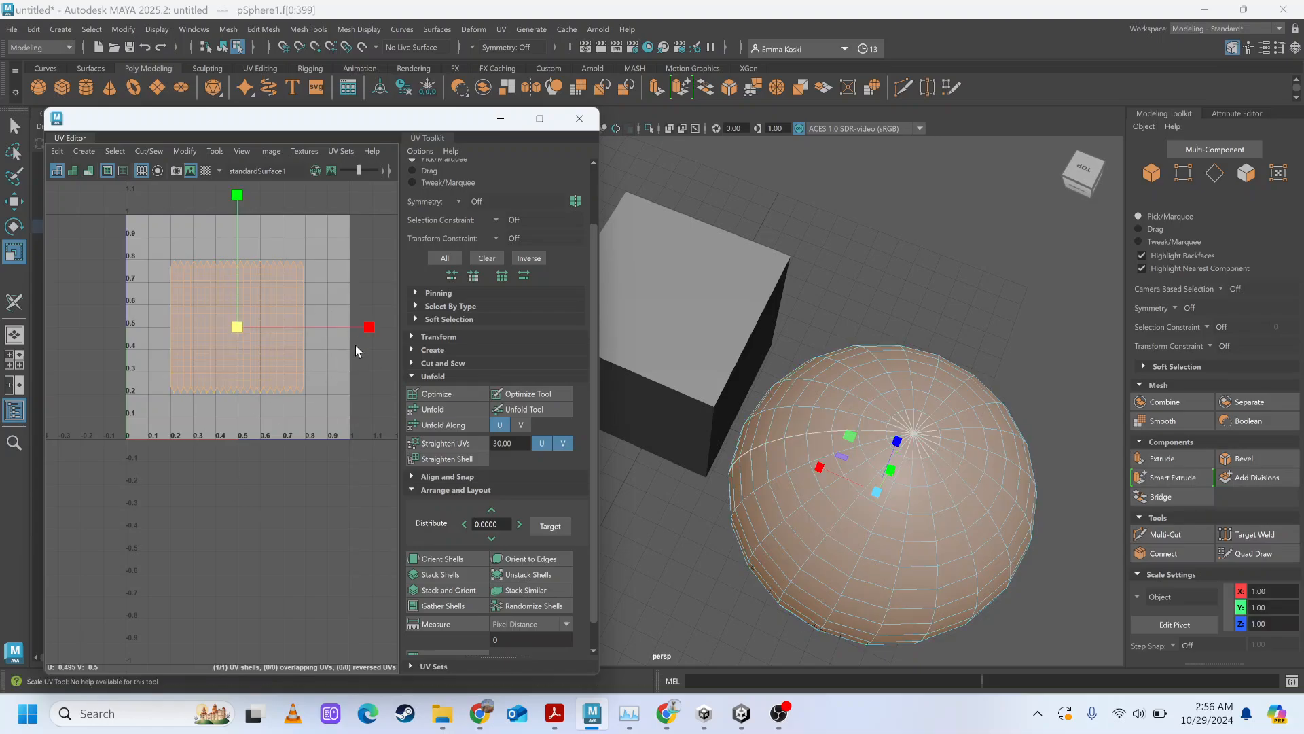
drag(235, 325, 388, 425)
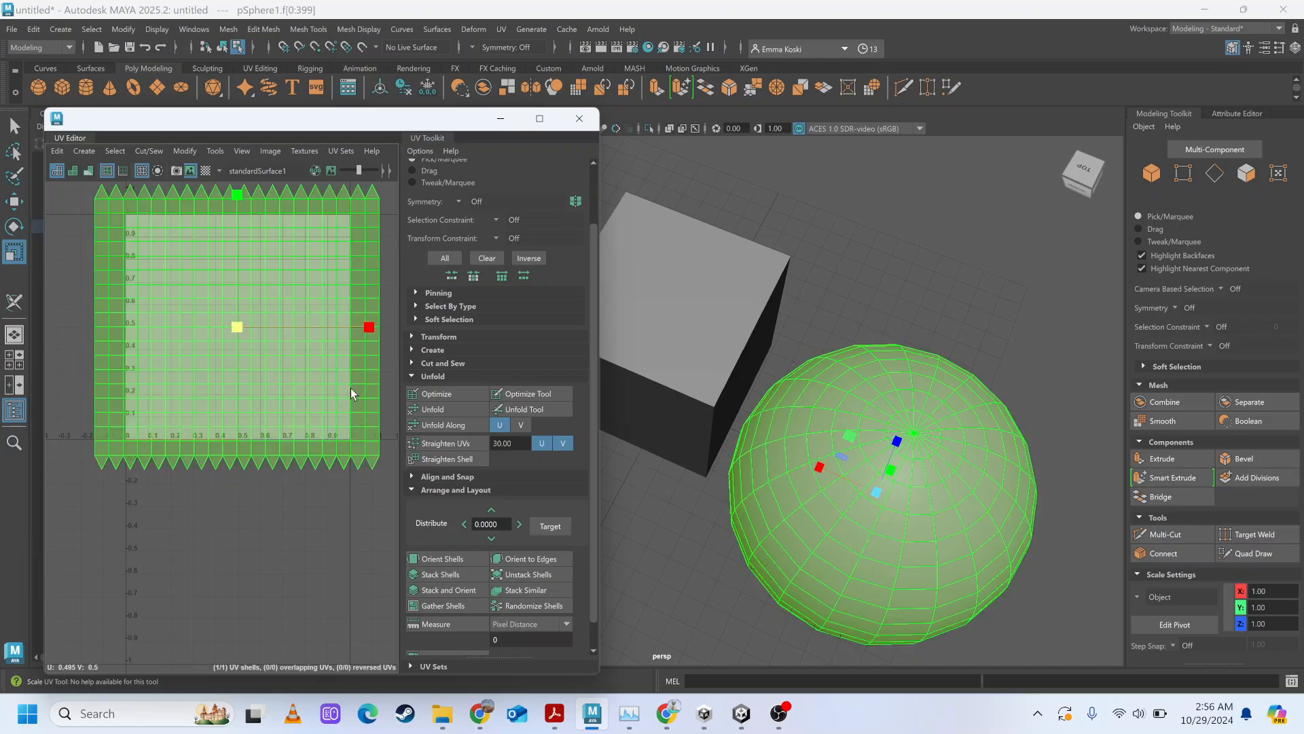
click(246, 336)
mouse_move(222, 328)
middle_down()
mouse_move(199, 312)
mouse_move(211, 317)
middle_up()
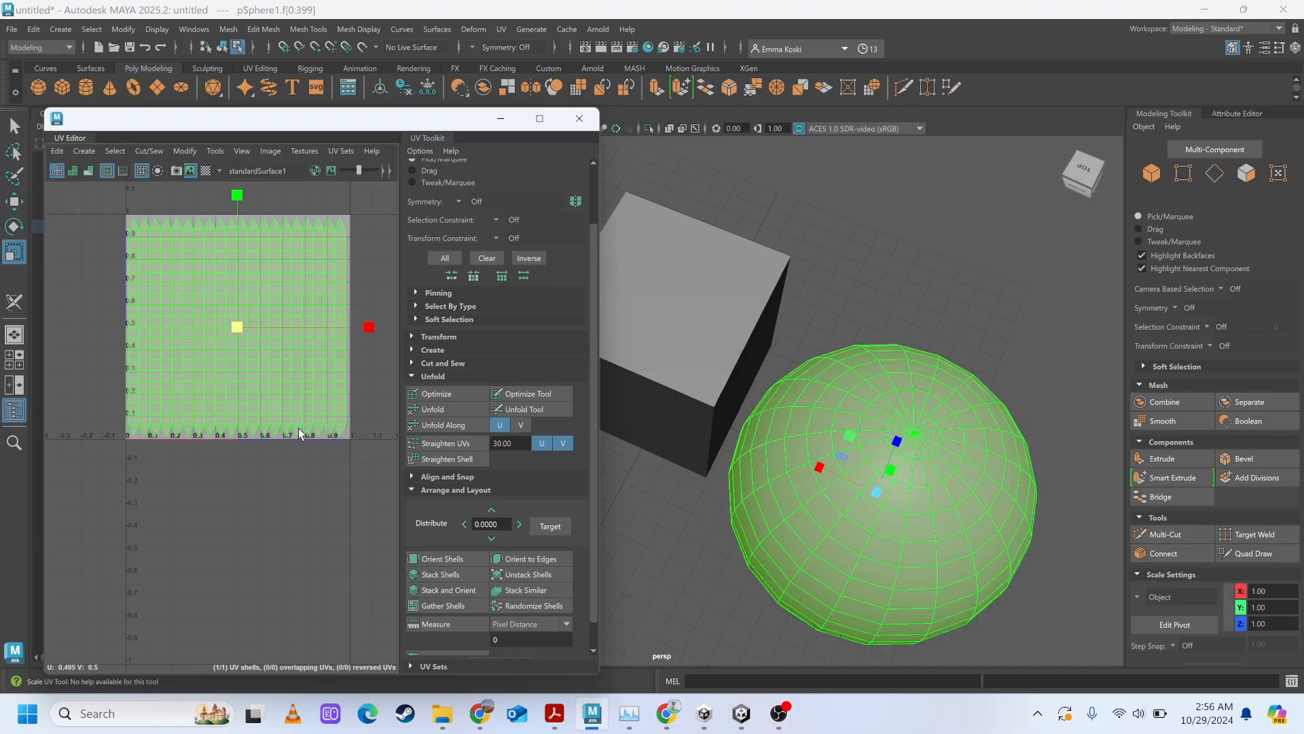
Turn on the checker map and scale the sphere's UV shell down to about a quarter of the tile's width.
click(205, 171)
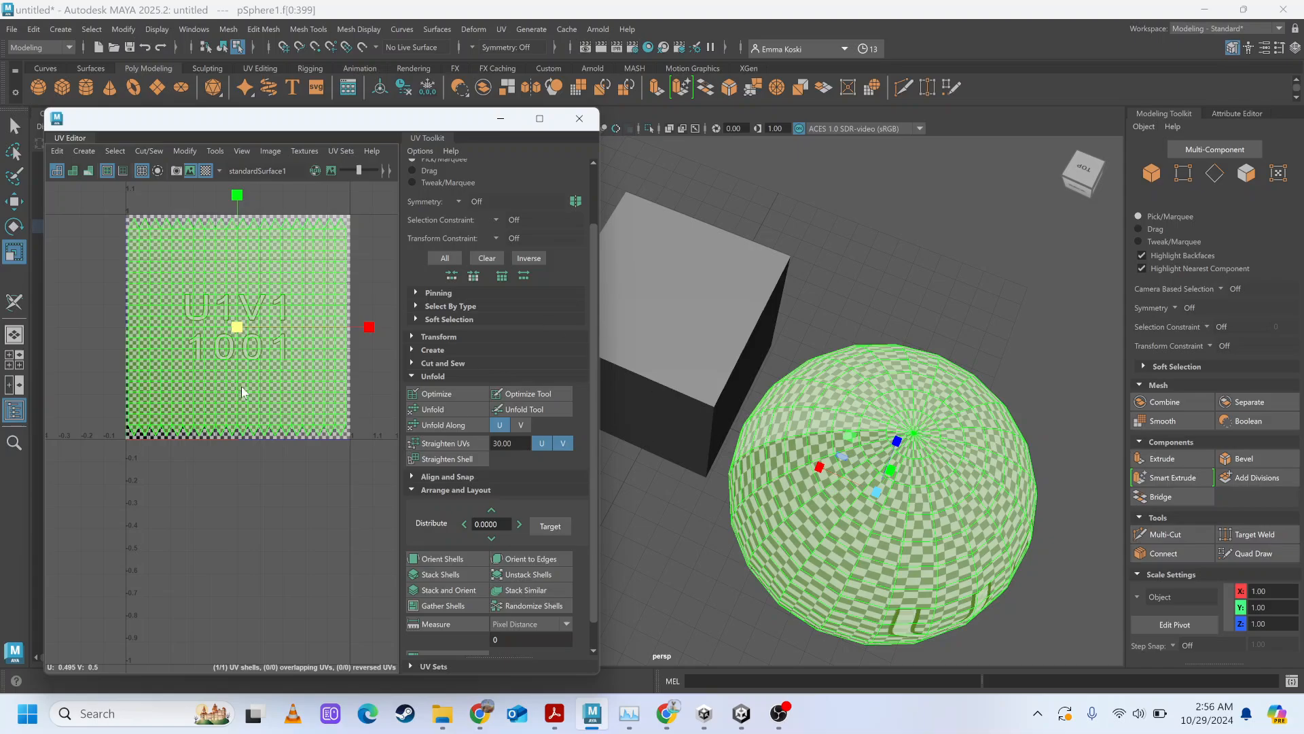
drag(228, 320, 143, 285)
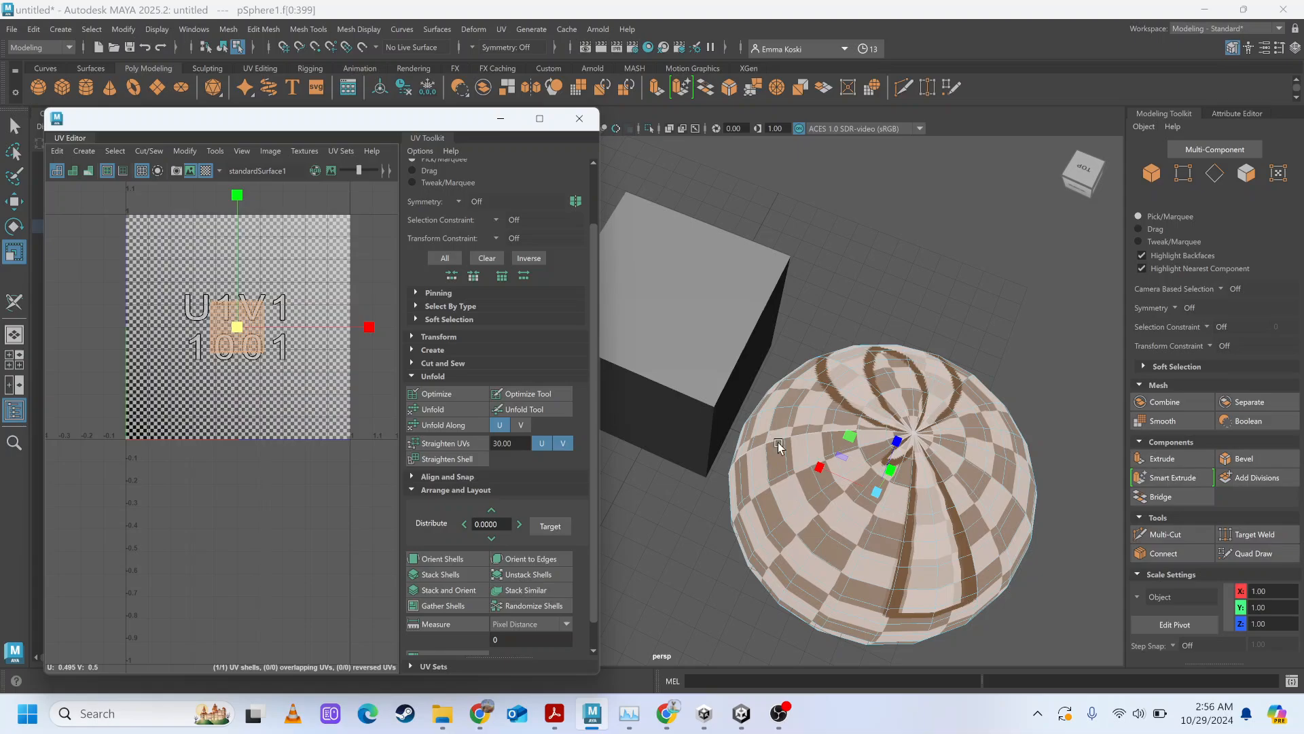
Enlarge the sphere's UV shell uniformly in stages to about 0.8 of the UV tile, keeping the checker map on.
scroll(778, 451, up, 4)
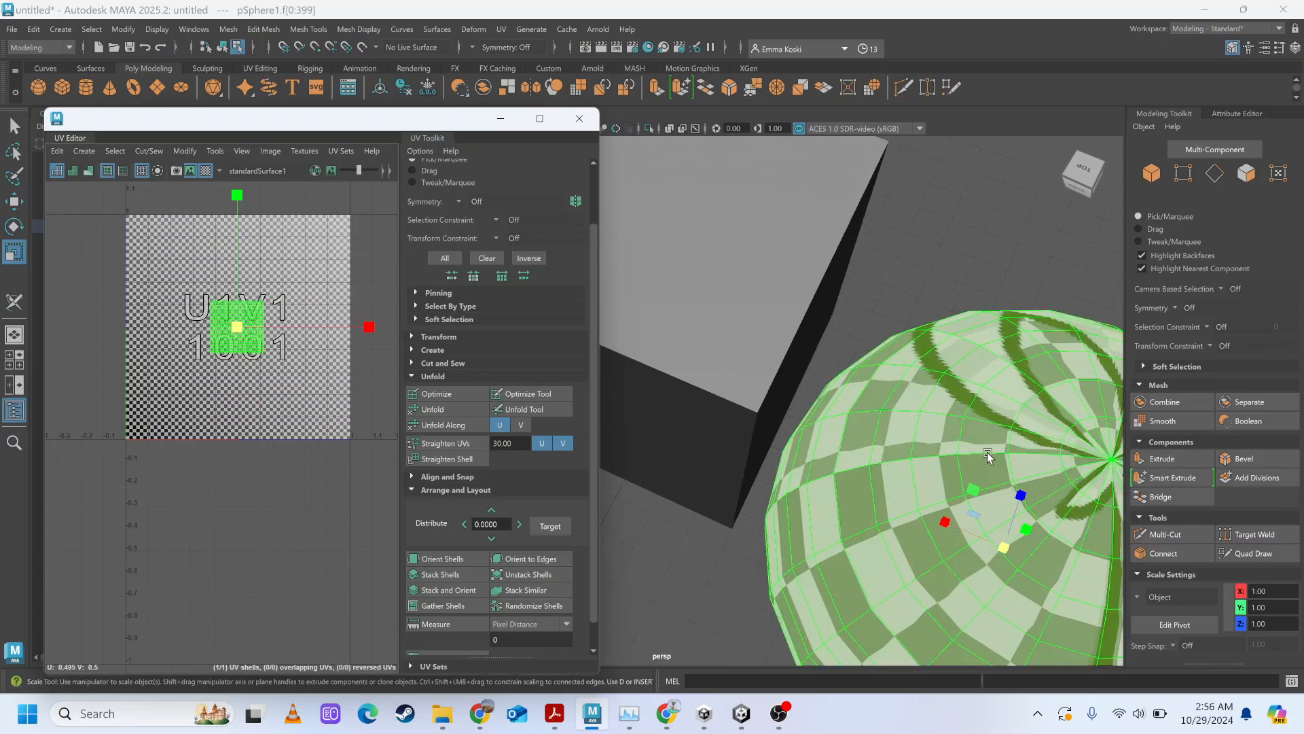
scroll(796, 459, down, 4)
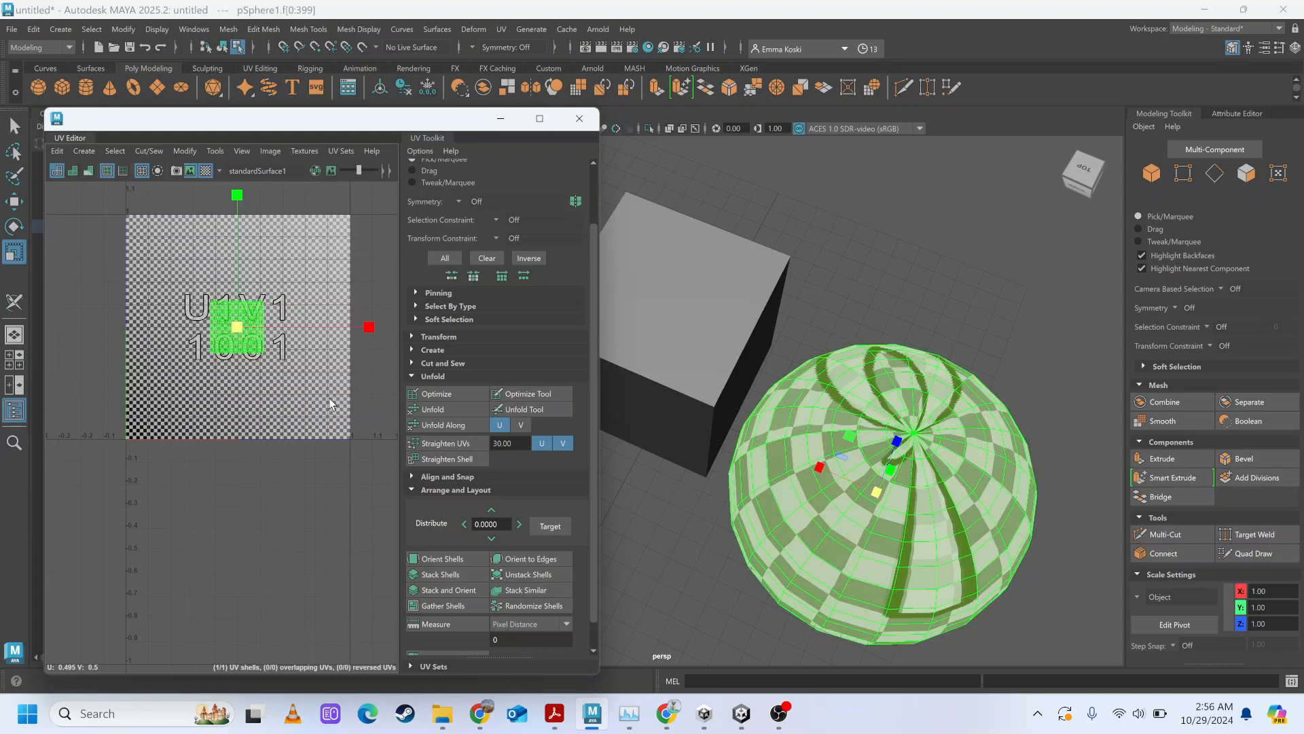
drag(236, 326, 325, 367)
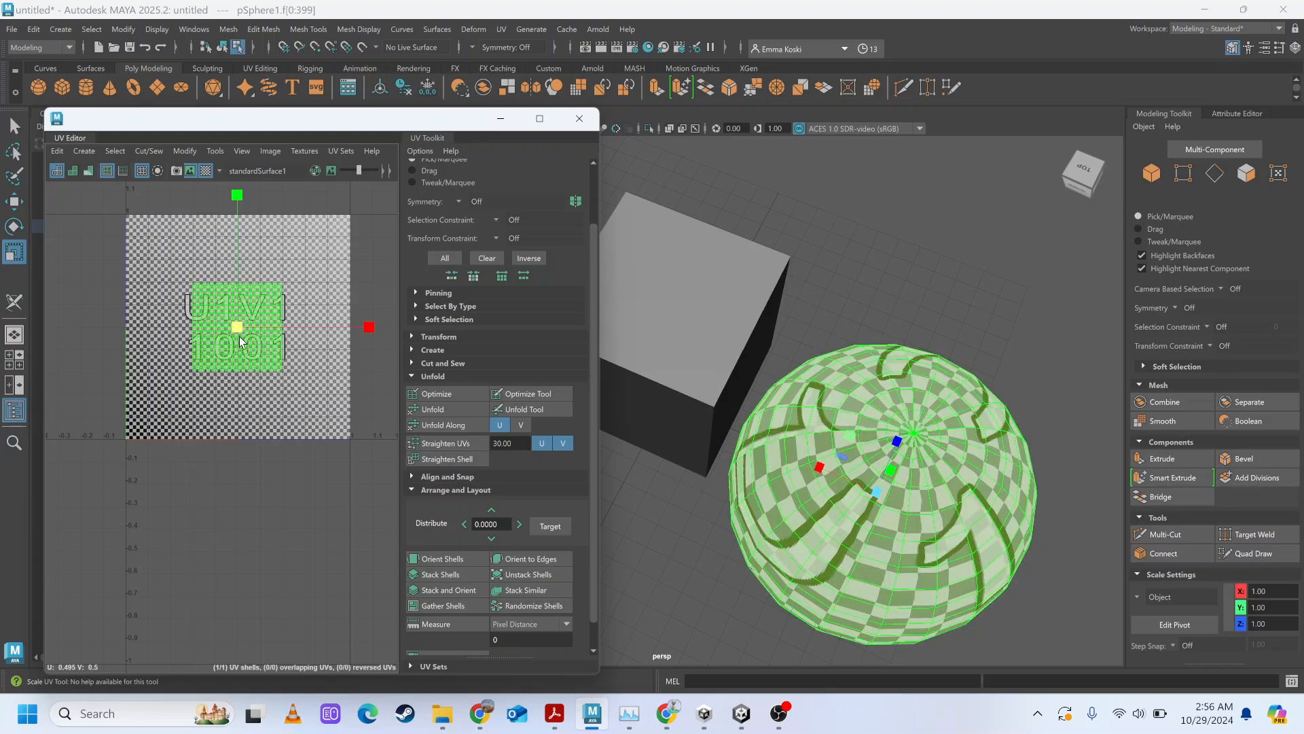
drag(239, 332, 378, 410)
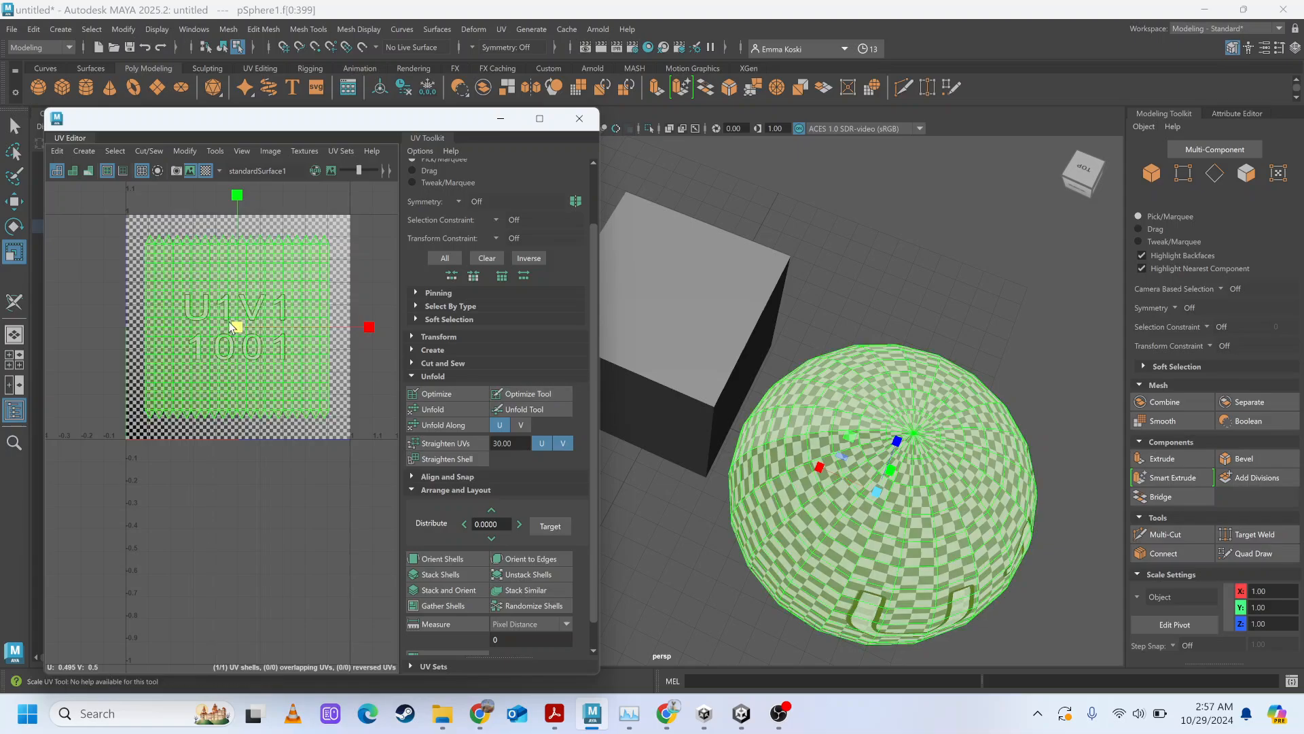
drag(241, 329, 235, 328)
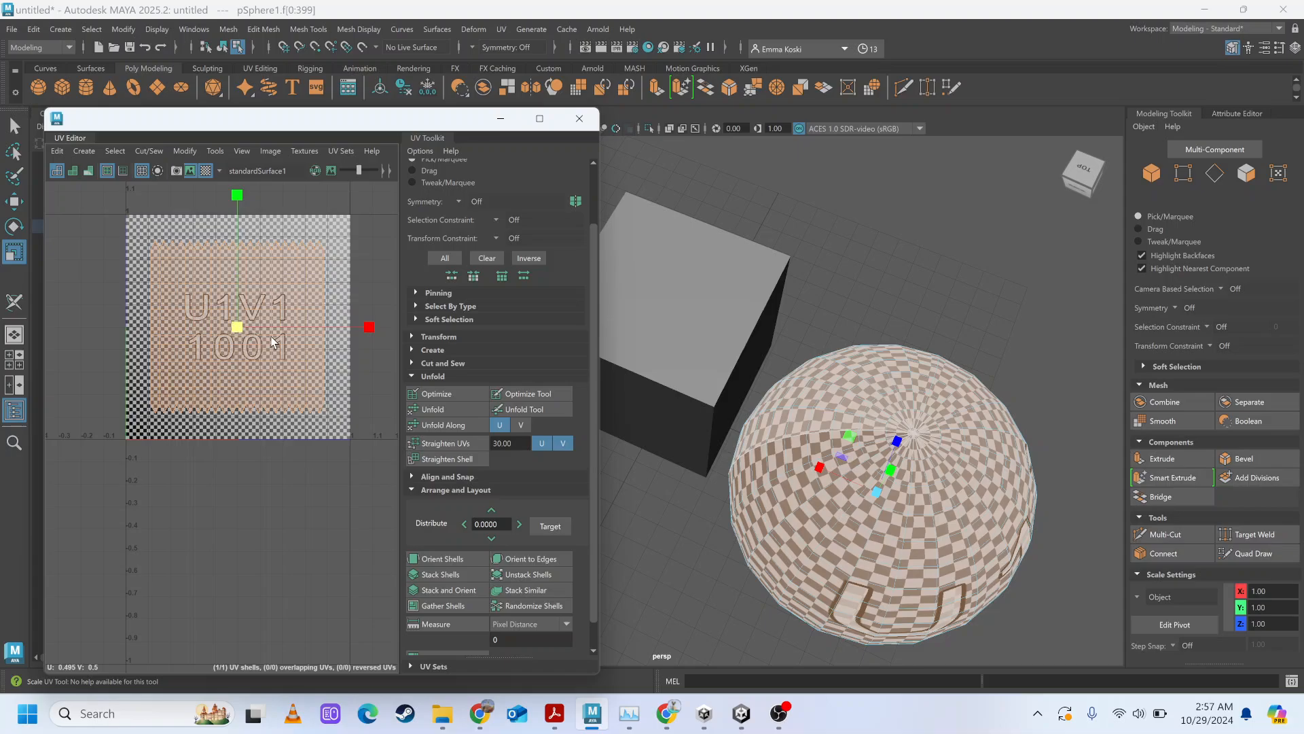
drag(233, 325, 241, 327)
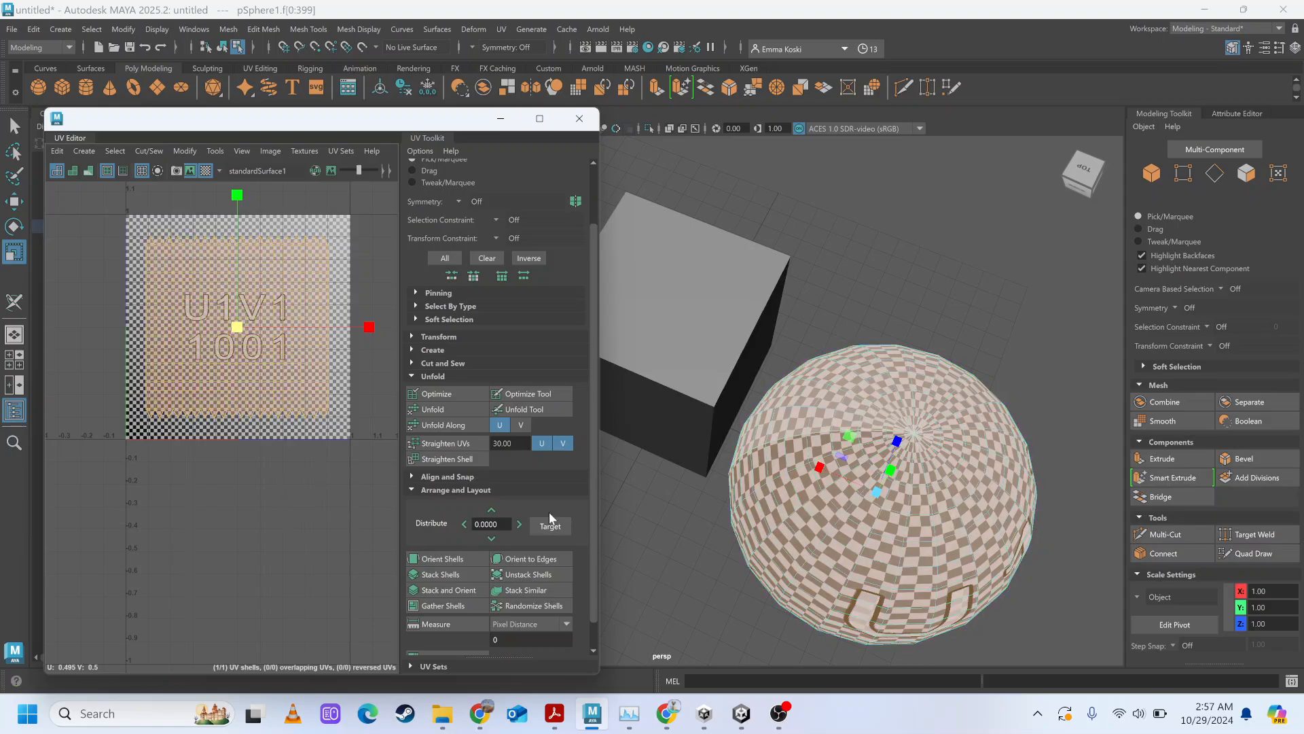
Create a polygon cylinder, move it clear of the cube to about X 6.97, hide its checker map and scale it uniformly to about 2.62.
scroll(814, 423, down, 5)
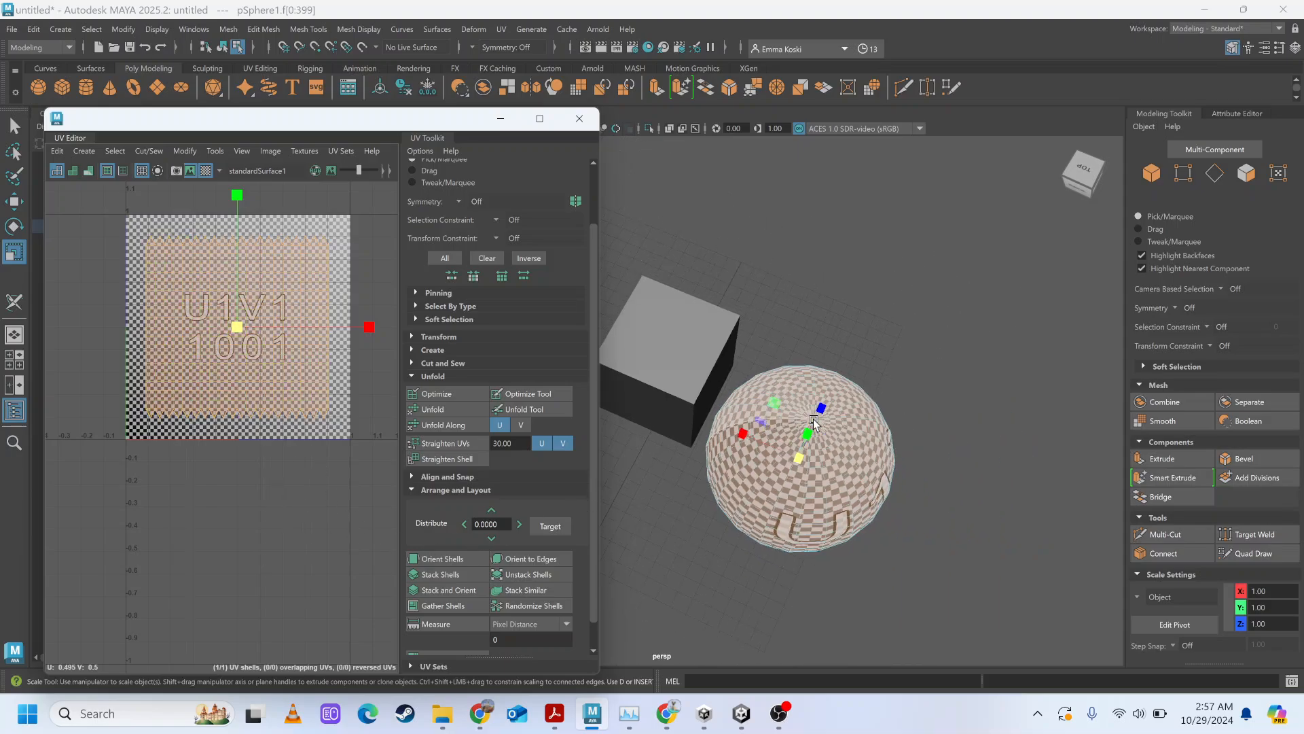
alt+drag(815, 422, 924, 418)
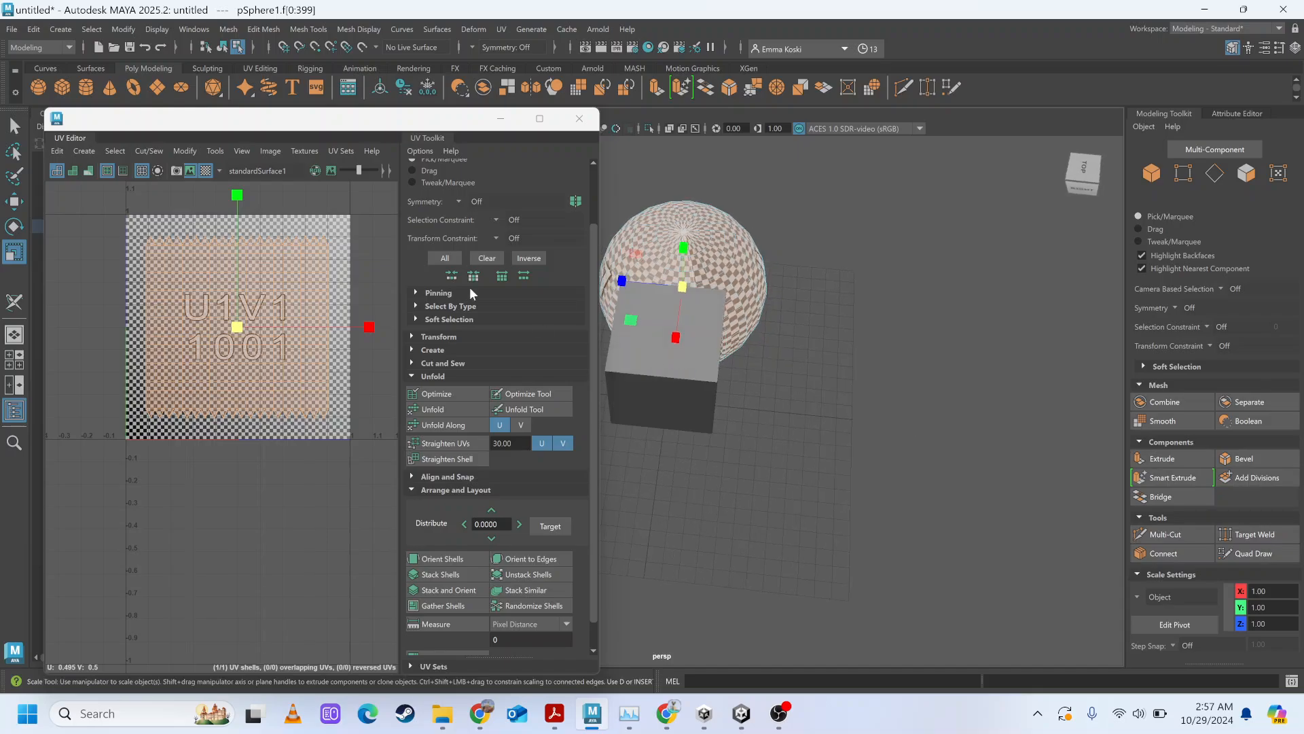
click(86, 88)
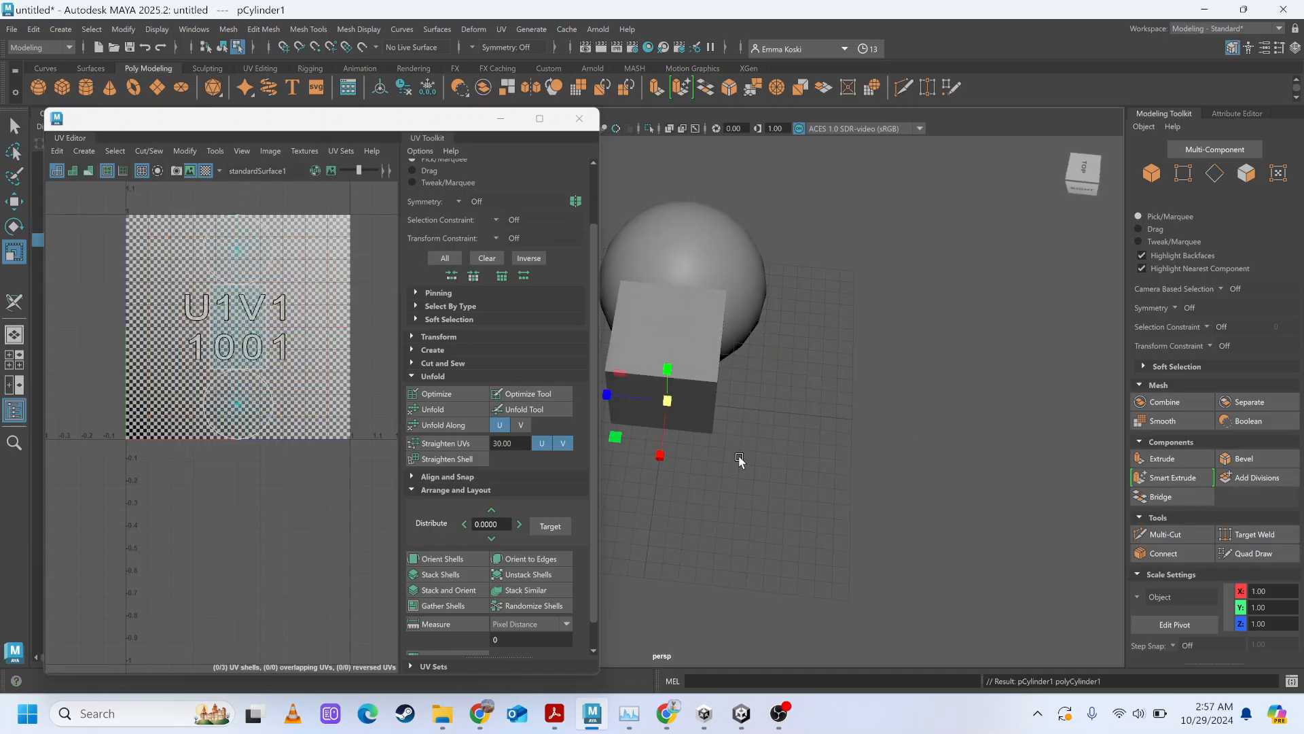
key(w)
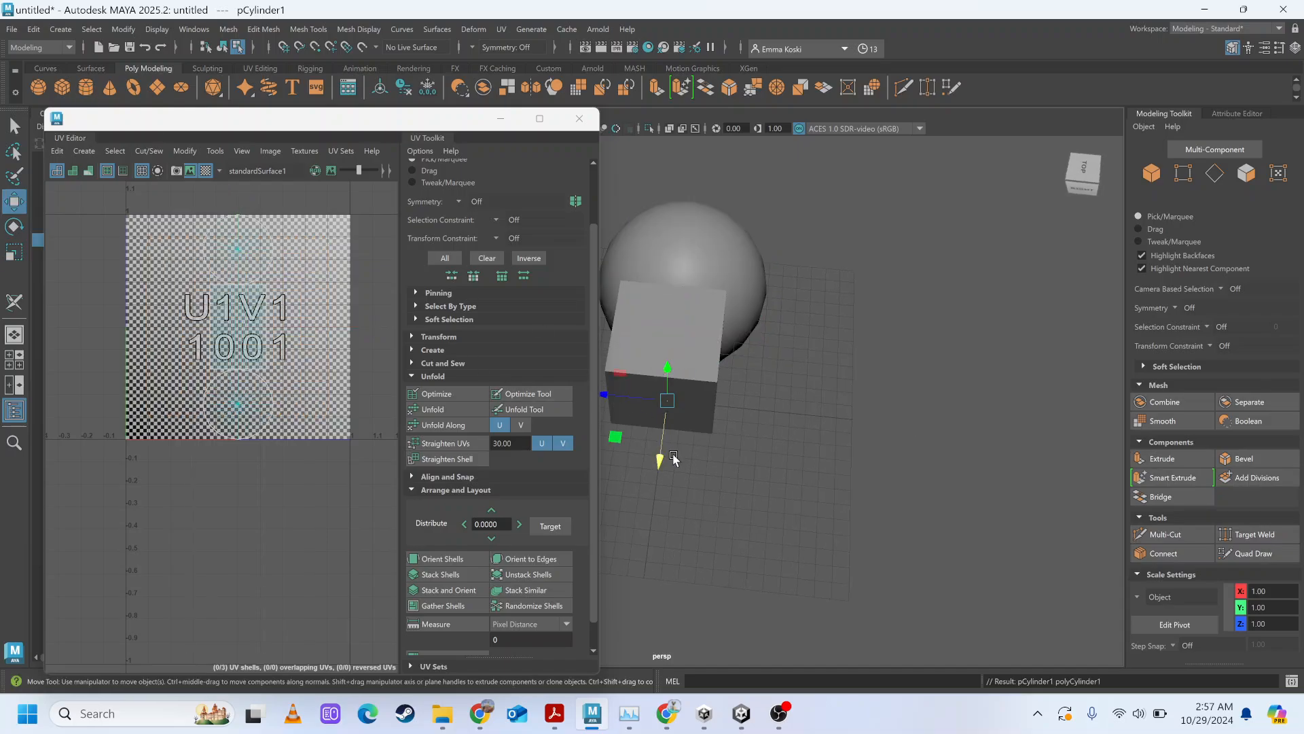
drag(659, 452, 646, 564)
click(203, 172)
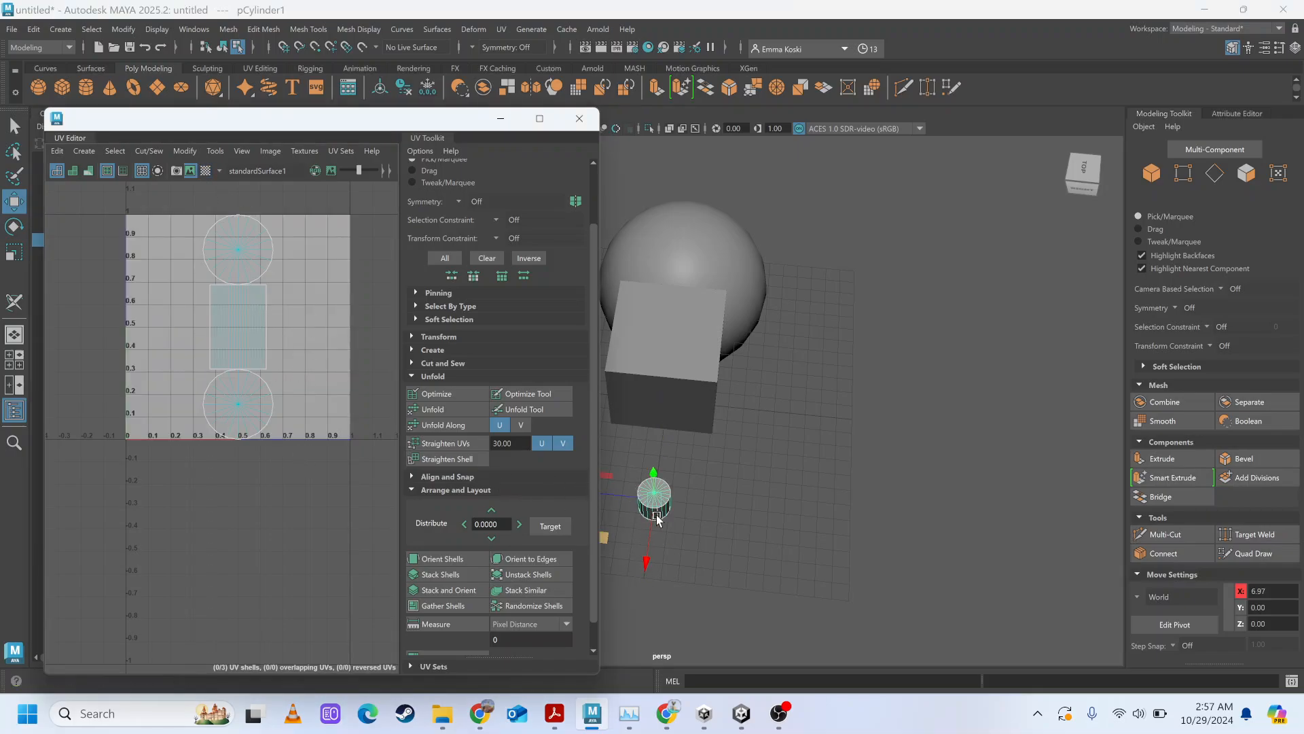
key(r)
middle_drag(691, 512, 707, 540)
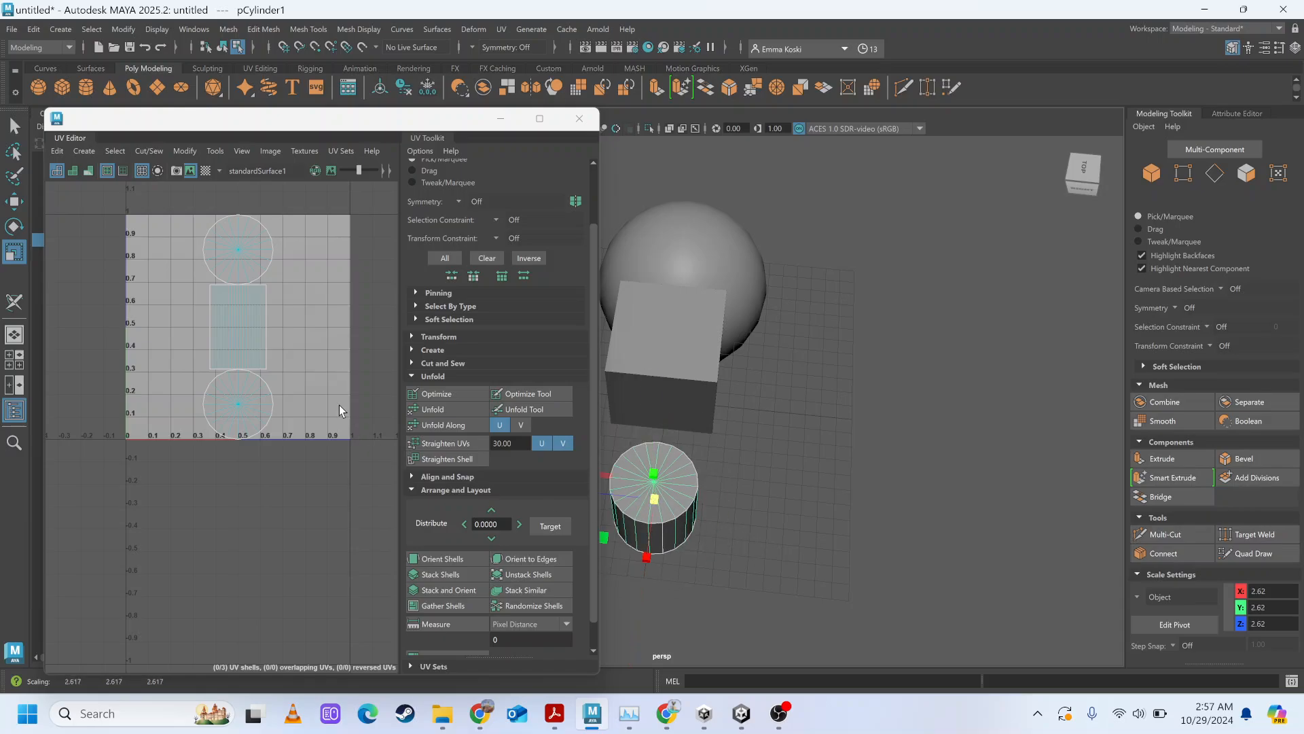
Examine which parts of the cylinder its two round UV shells and its rectangular shell correspond to.
scroll(266, 325, up, 3)
right_drag(266, 324, 231, 301)
click(231, 223)
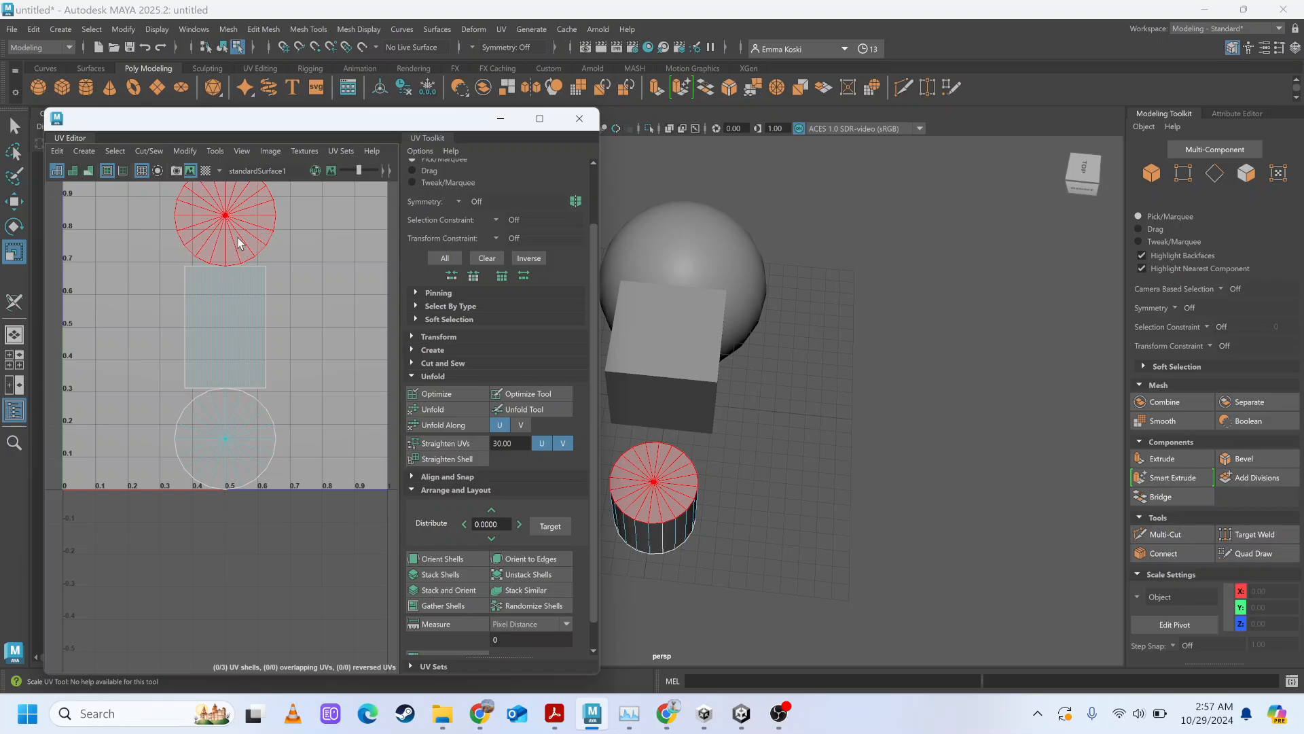
click(251, 450)
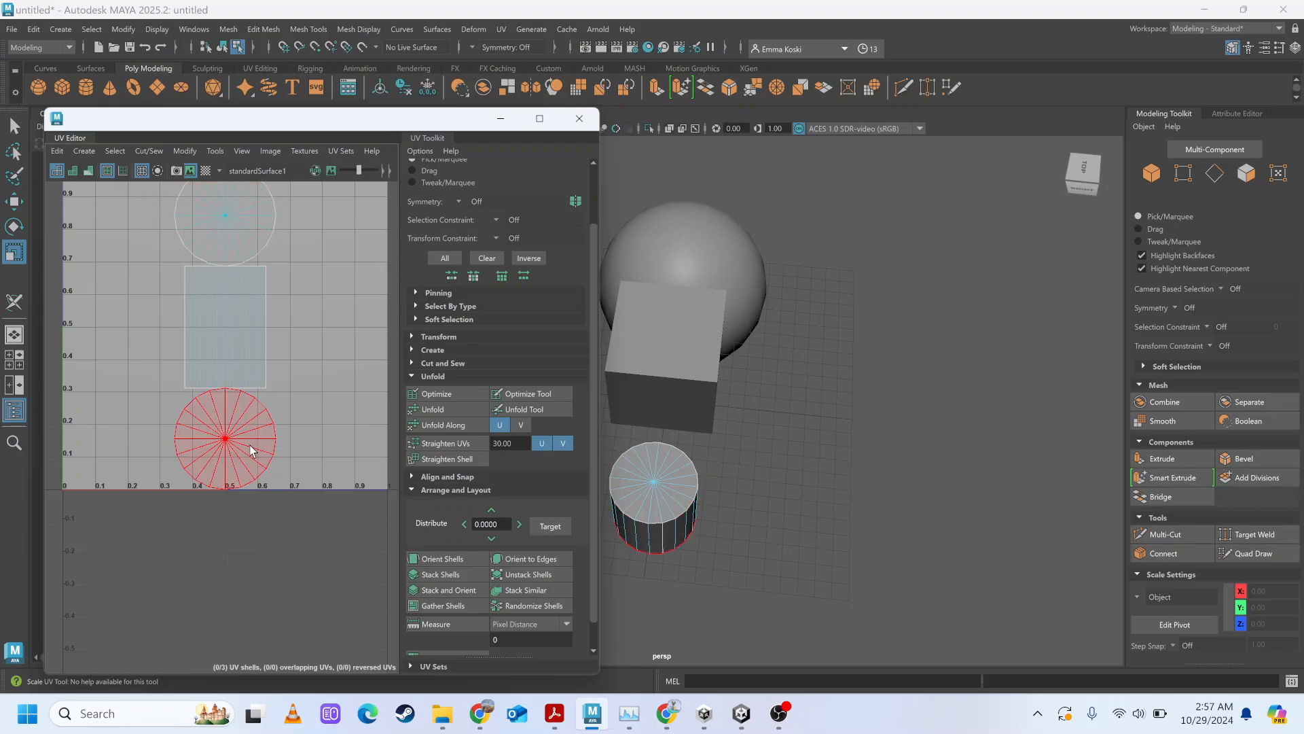
click(228, 307)
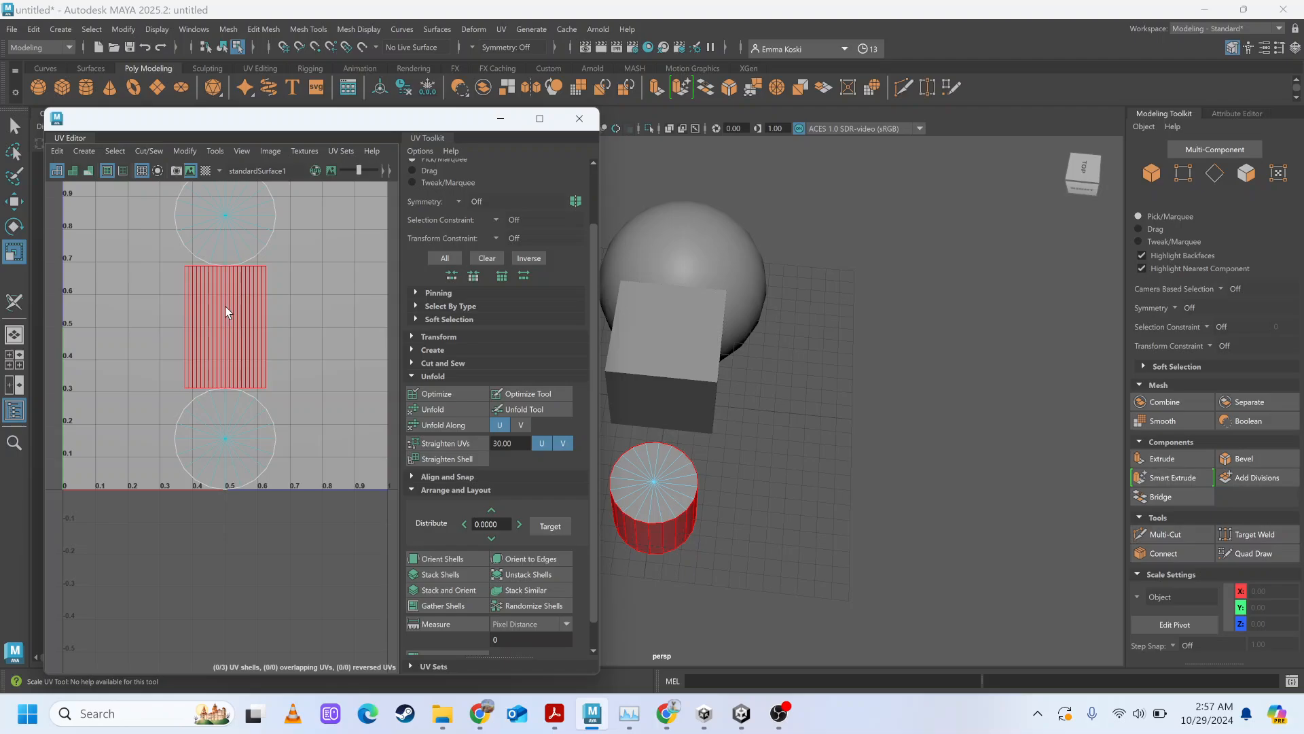
click(288, 311)
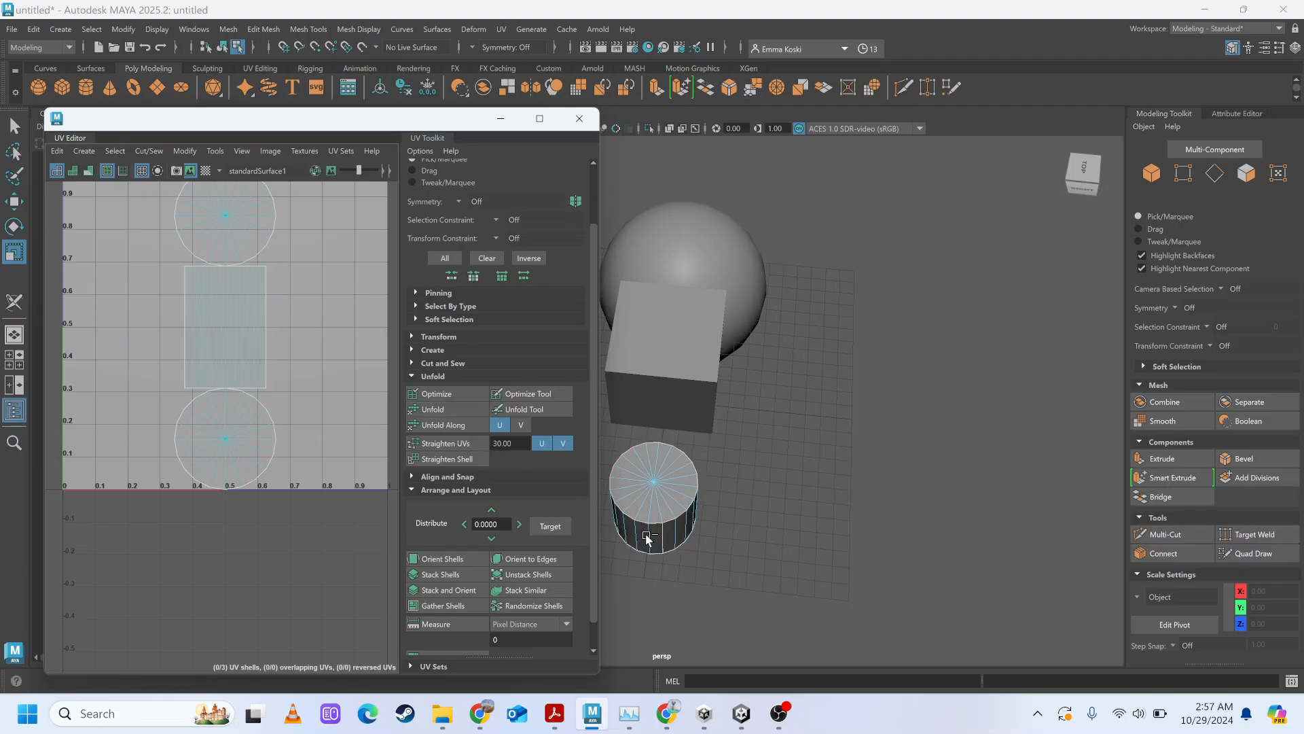
alt+drag(700, 526, 725, 500)
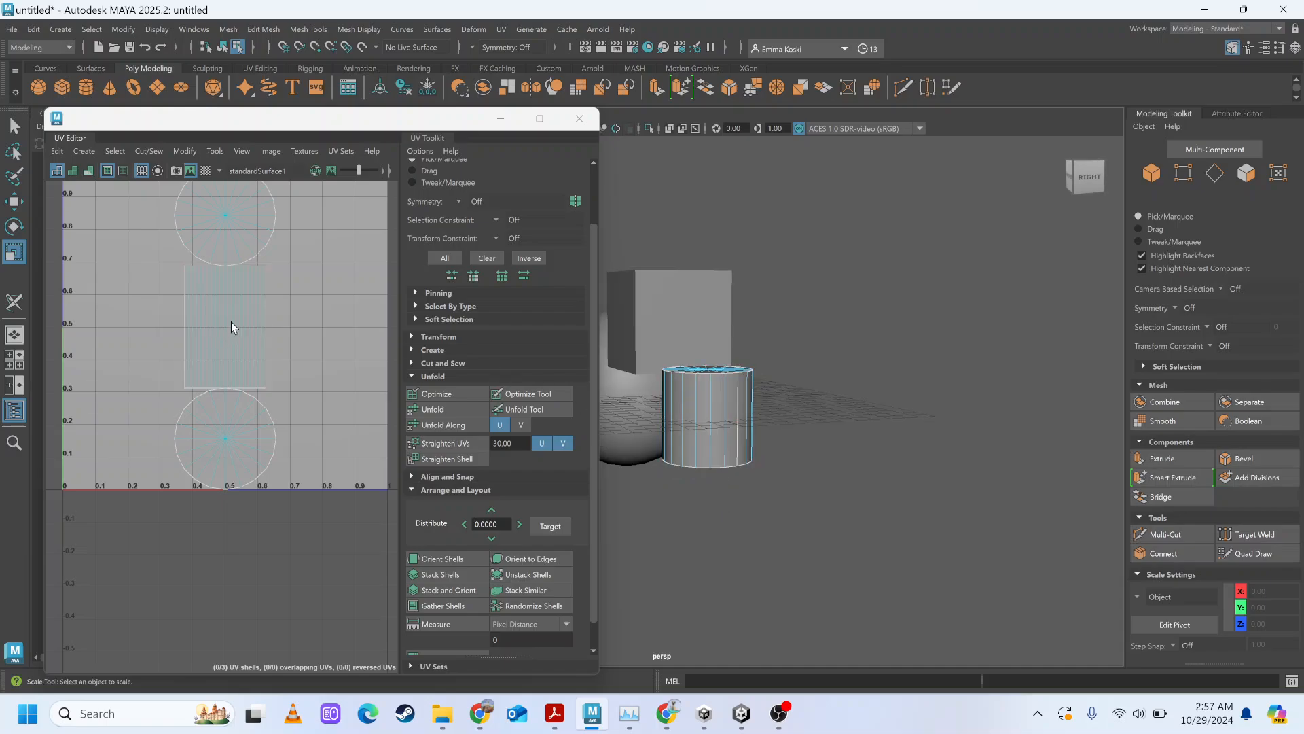
Try shrinking the cylinder's rectangular side UV shell slightly in V and undo the scaling.
click(259, 300)
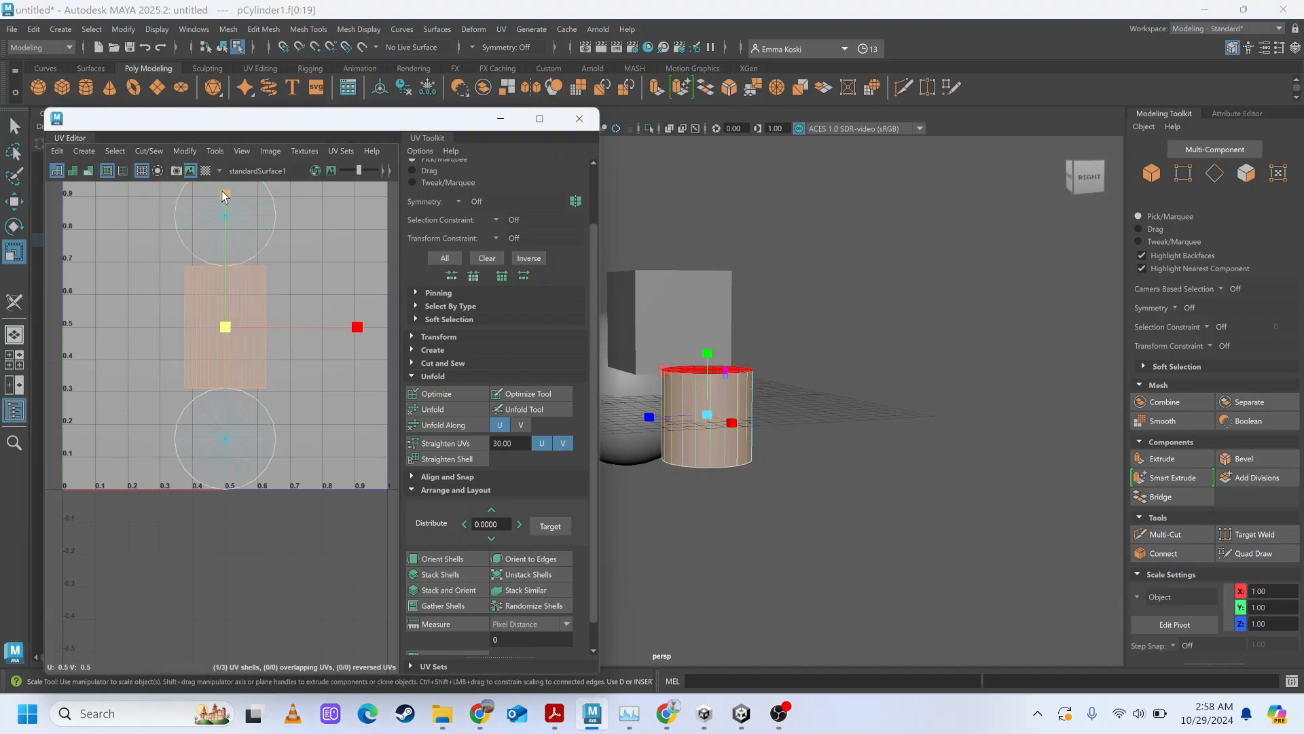
drag(224, 196, 210, 220)
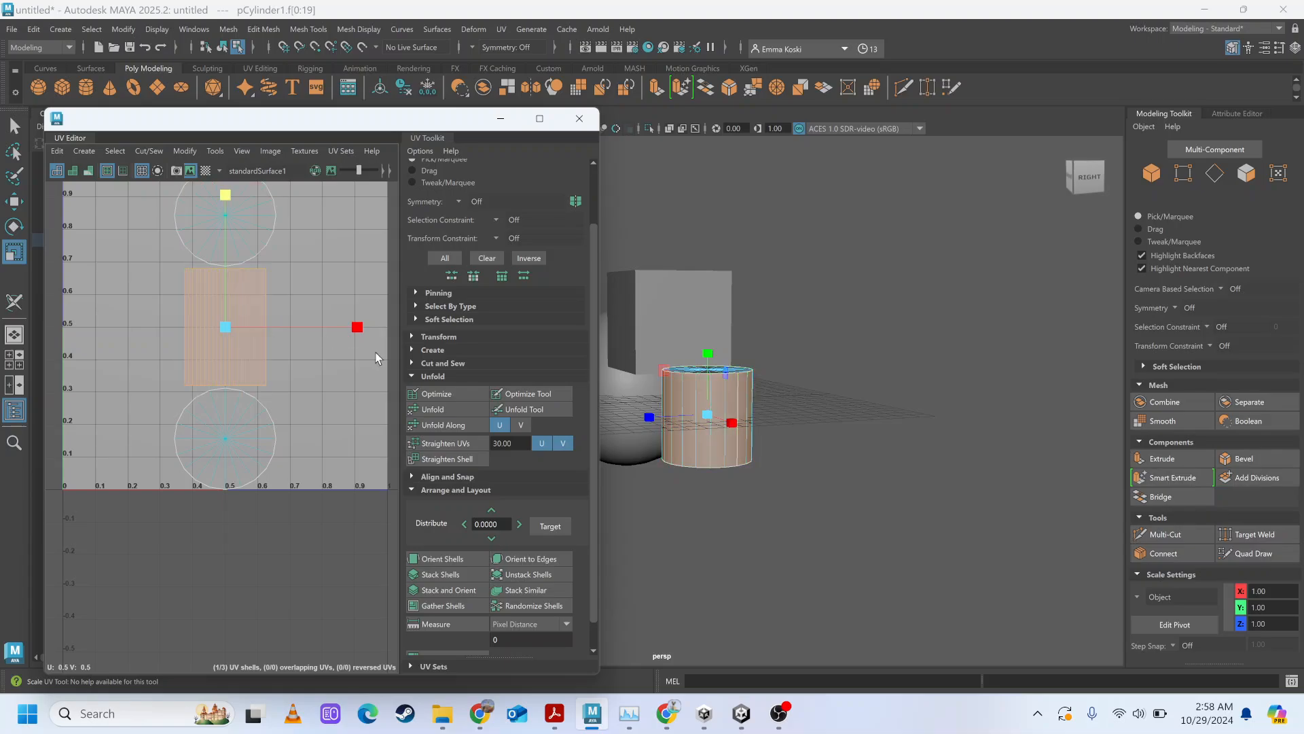
key(ctrl+z)
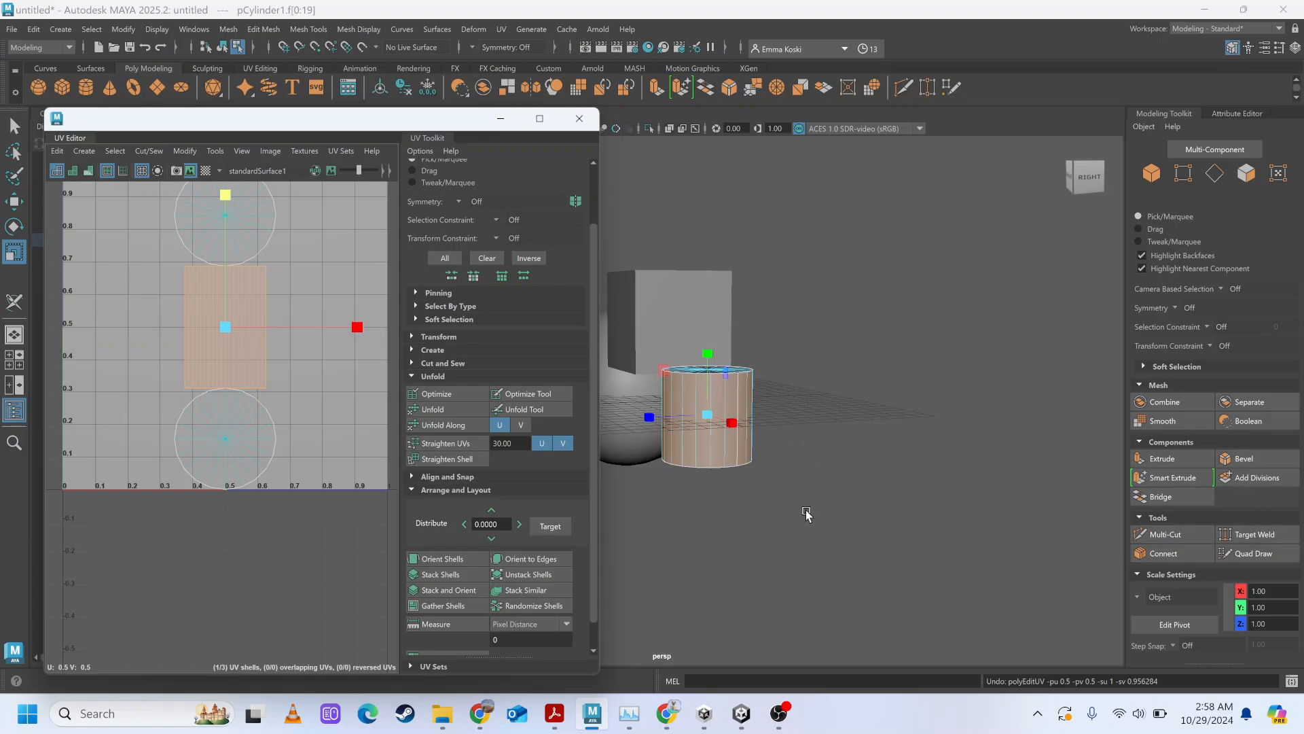
Select all three UV shells of the cylinder, apply the checker map and clear the selection.
alt+drag(806, 514, 845, 506)
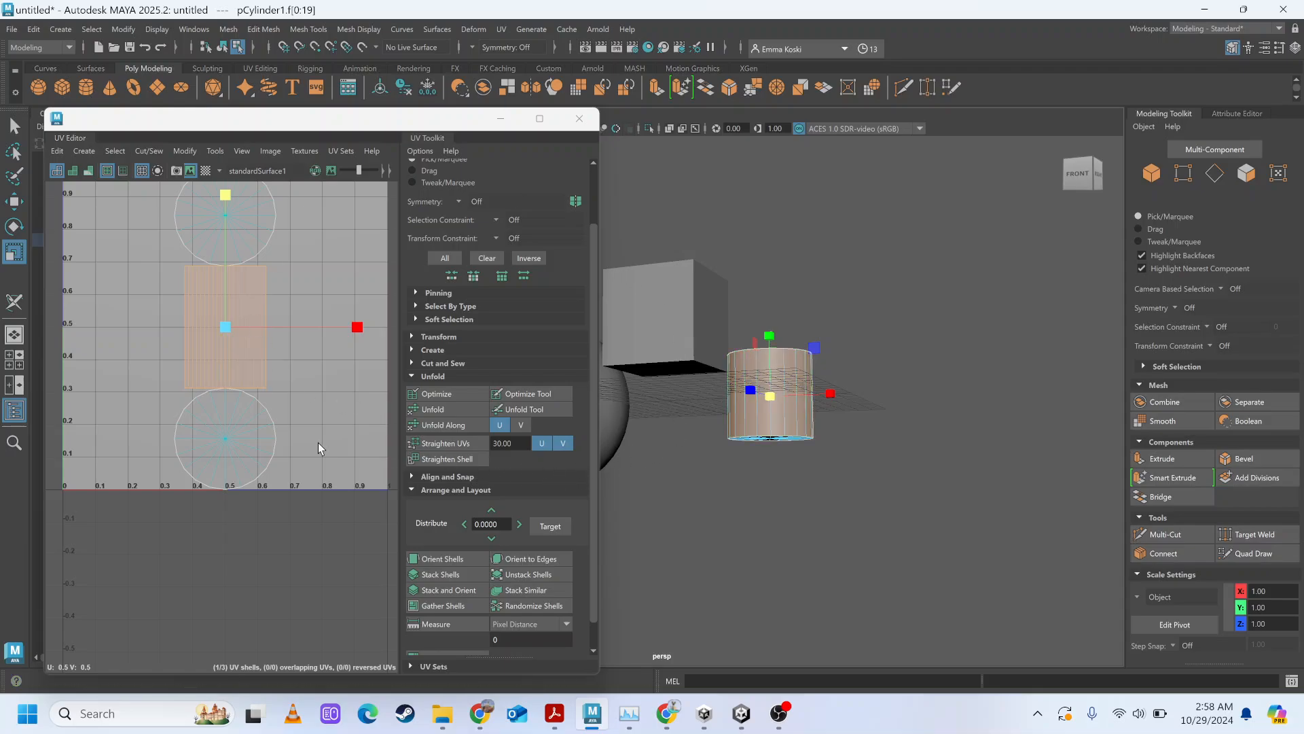
click(199, 225)
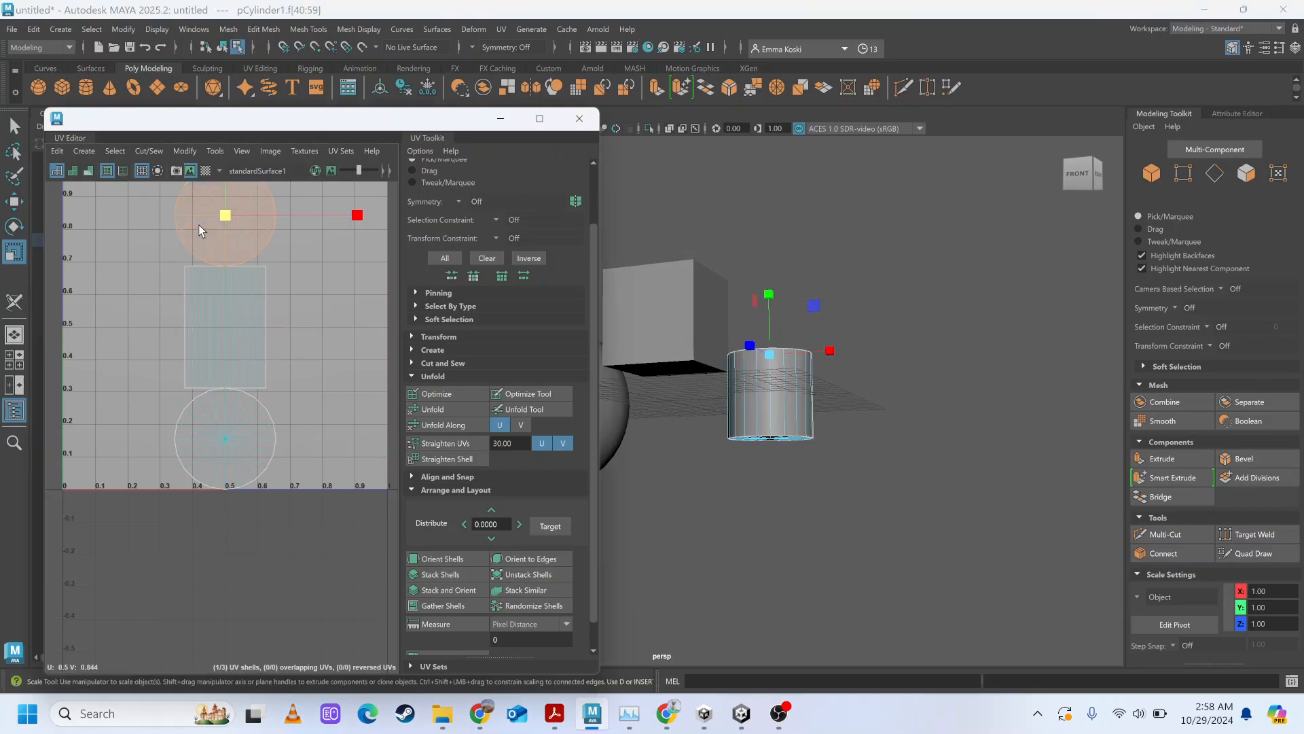
shift+click(222, 377)
shift+click(216, 443)
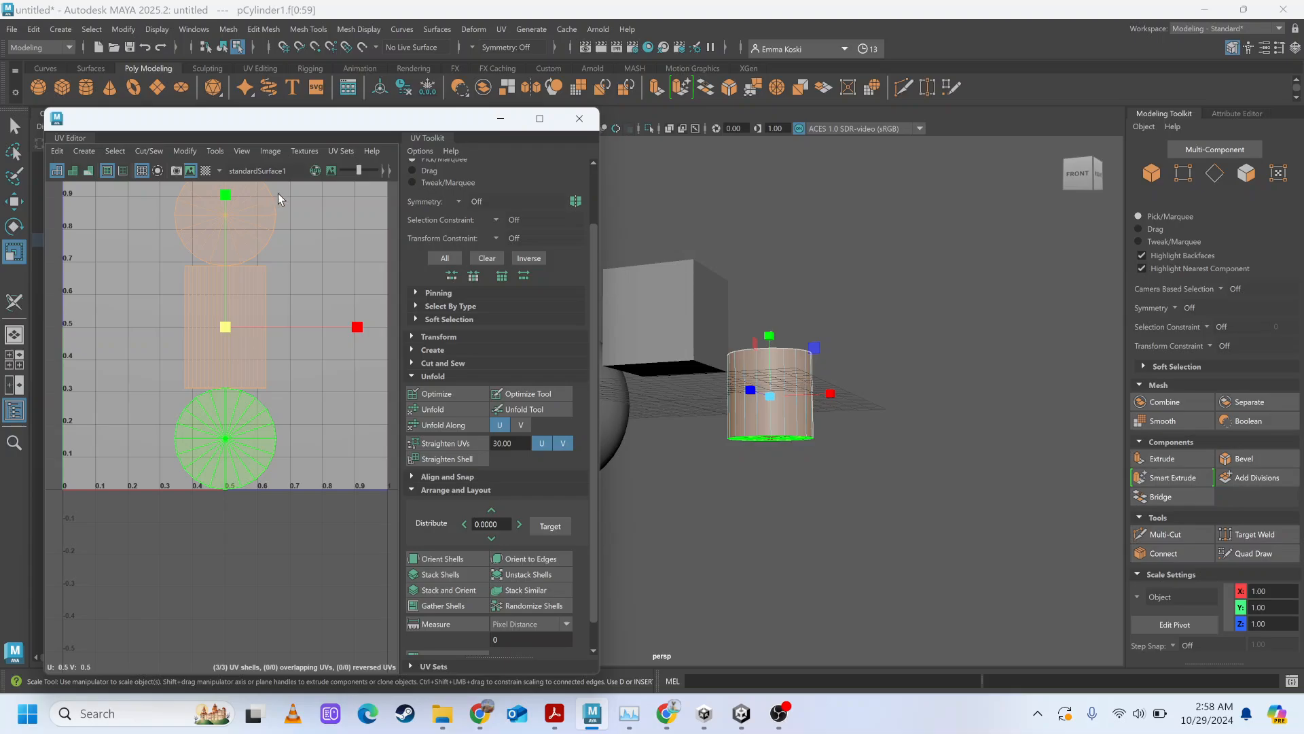
click(210, 343)
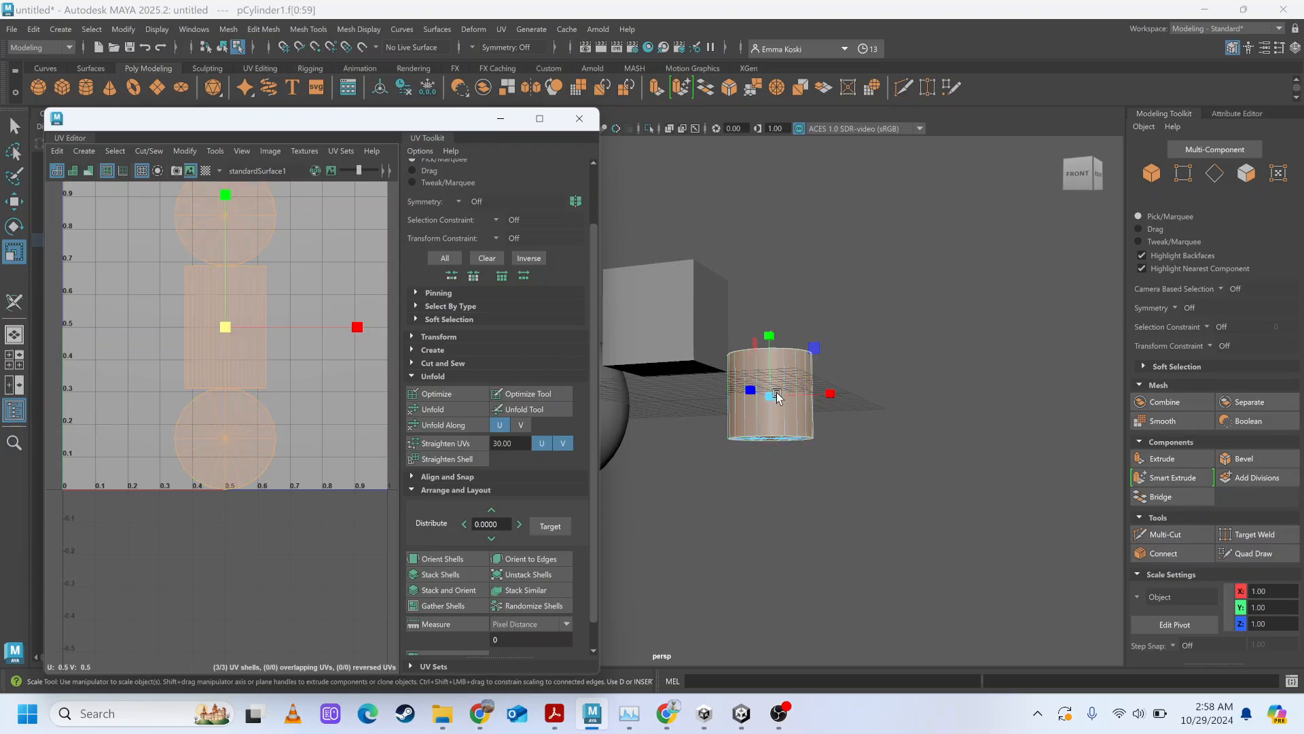
click(211, 171)
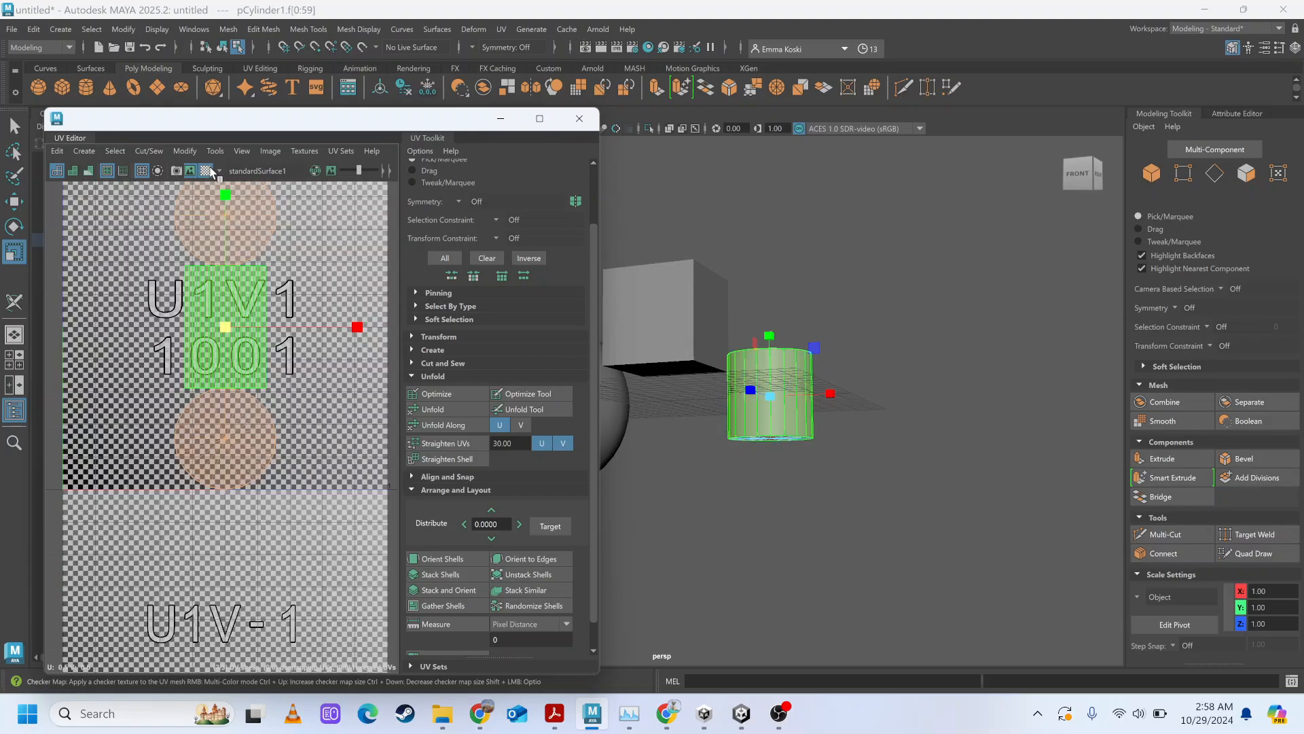
click(863, 497)
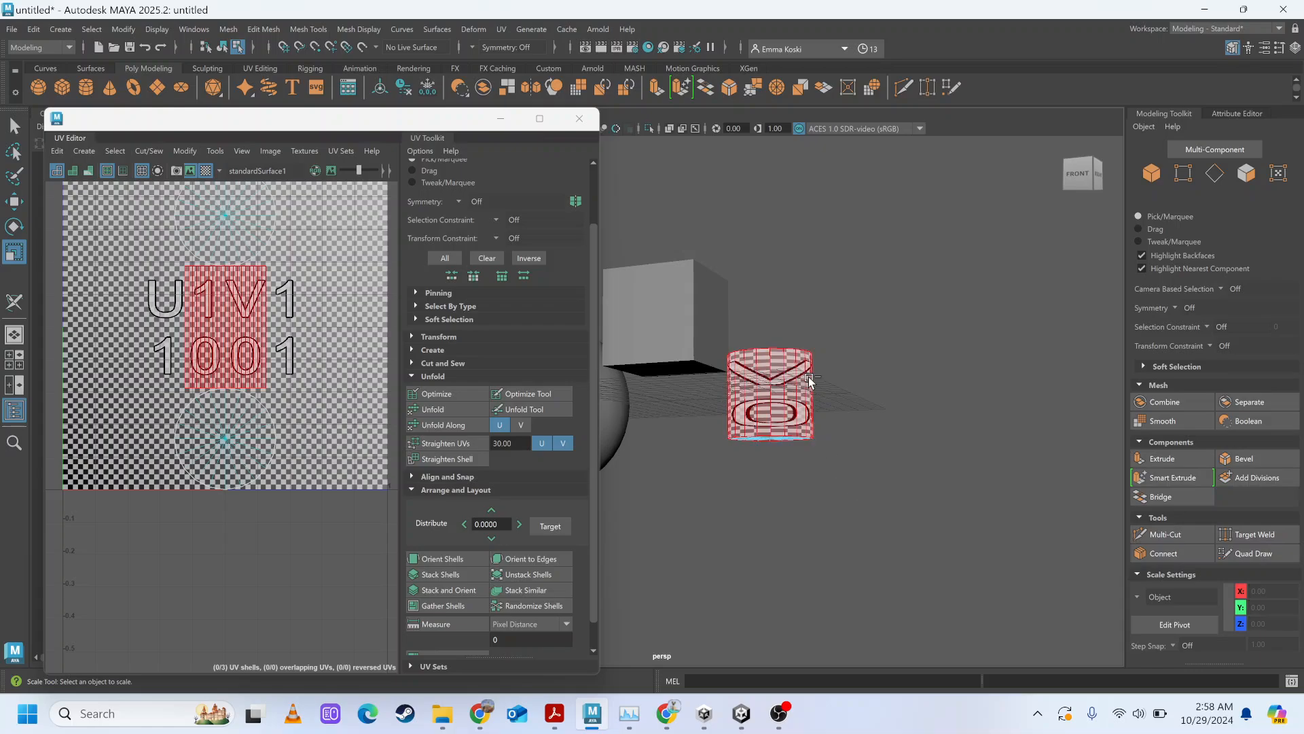
Shrink the cylinder's side UV shell in V to about 0.1 of the tile's height, making its checks roughly square.
scroll(808, 376, up, 3)
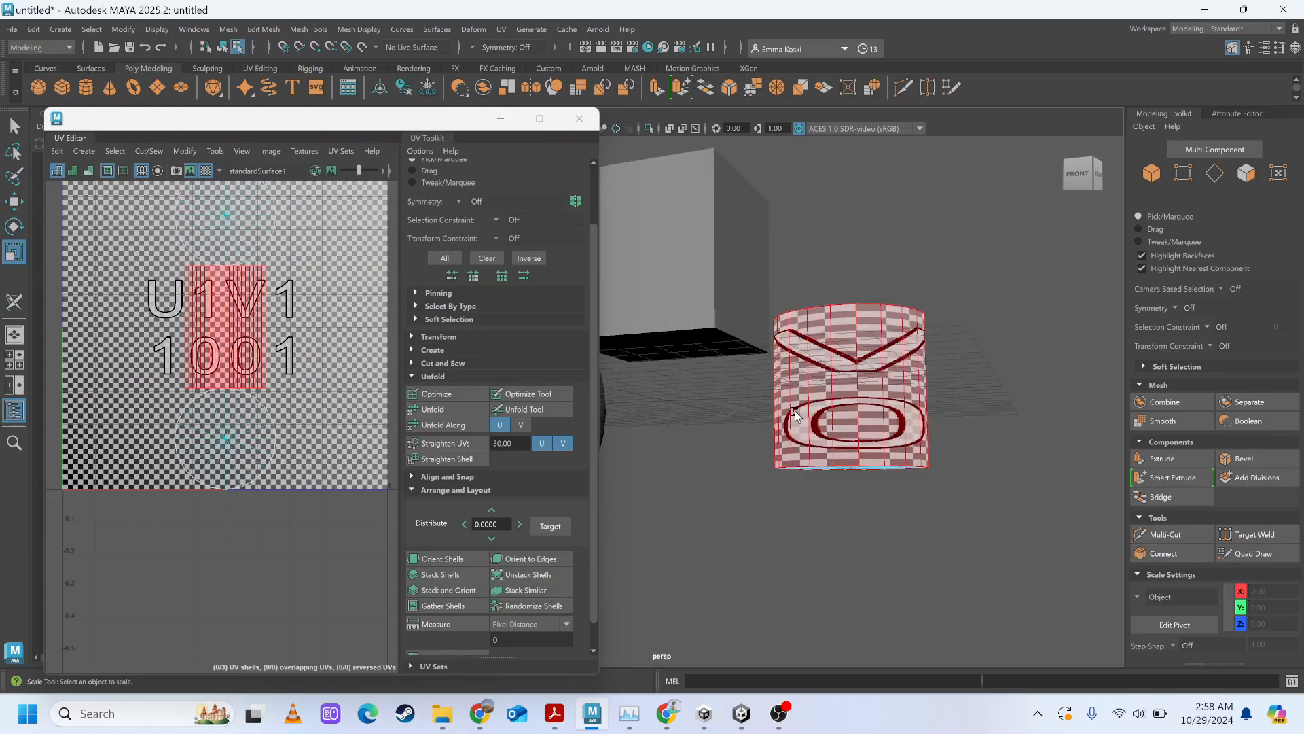
alt+drag(796, 416, 763, 421)
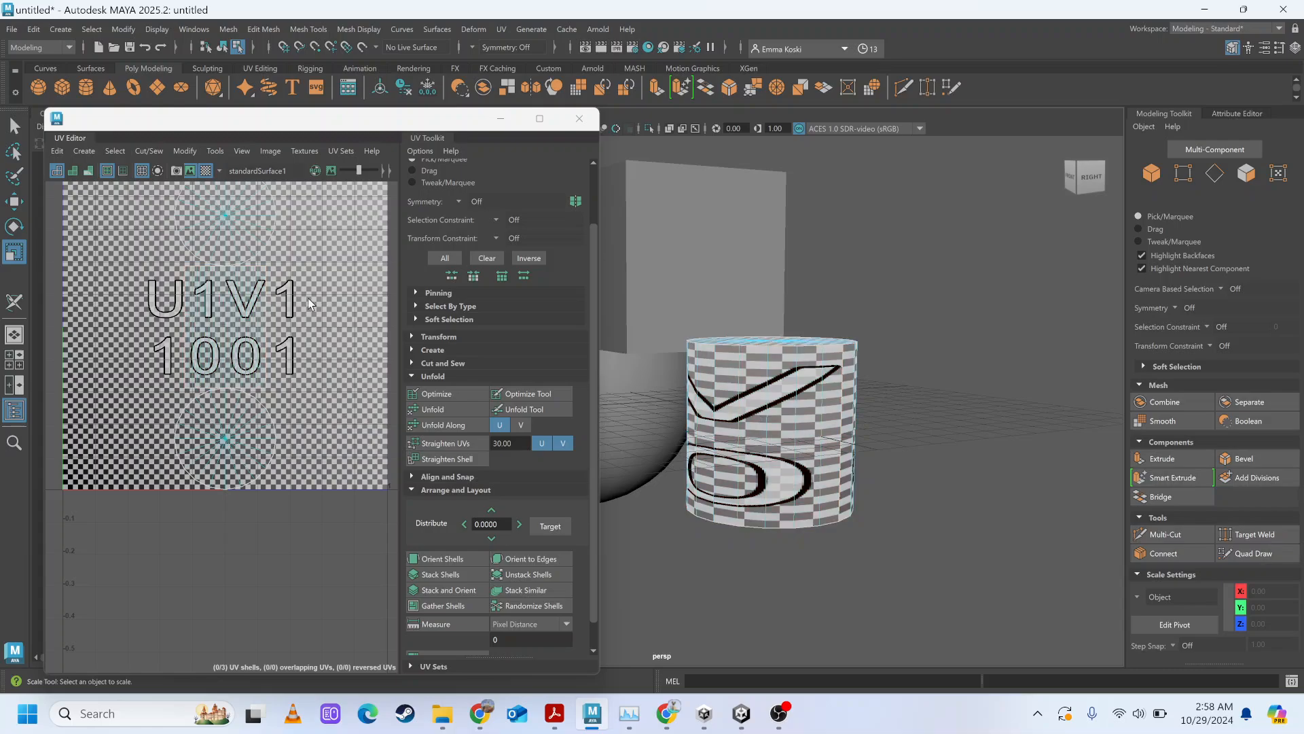
click(195, 322)
drag(226, 195, 248, 255)
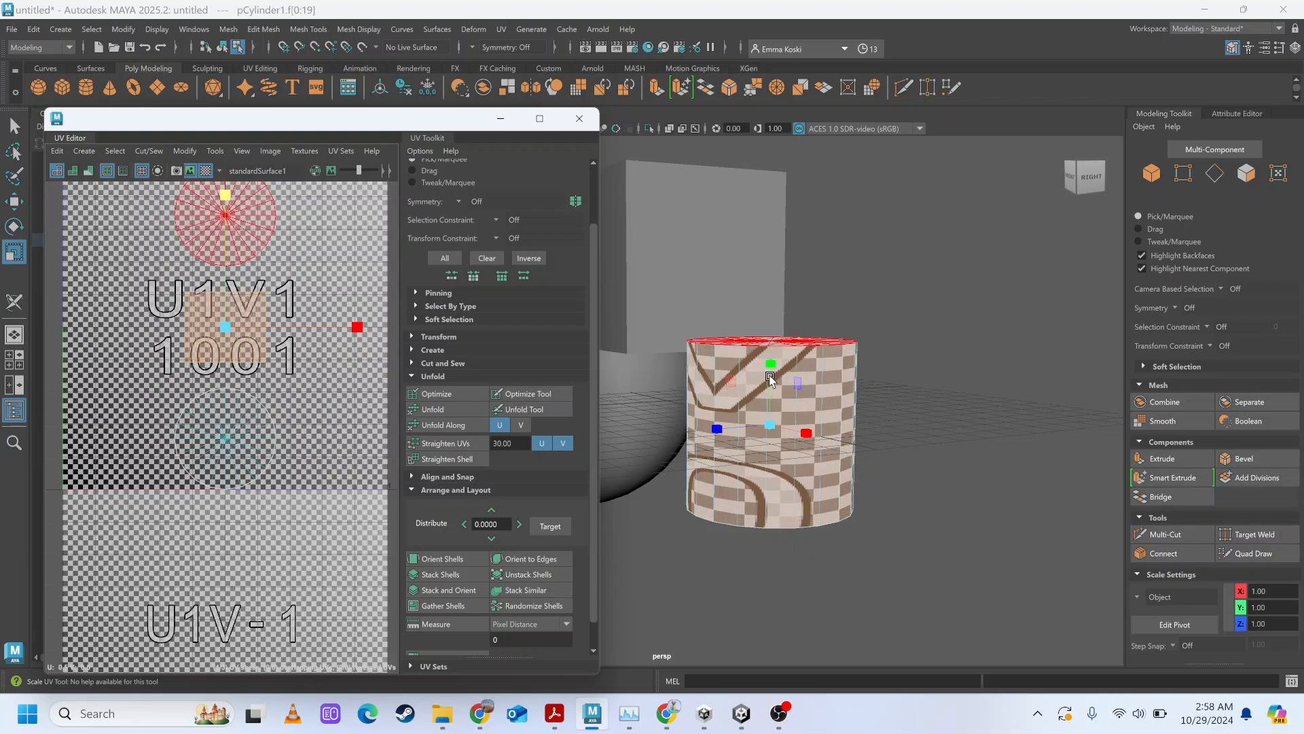
drag(226, 198, 236, 274)
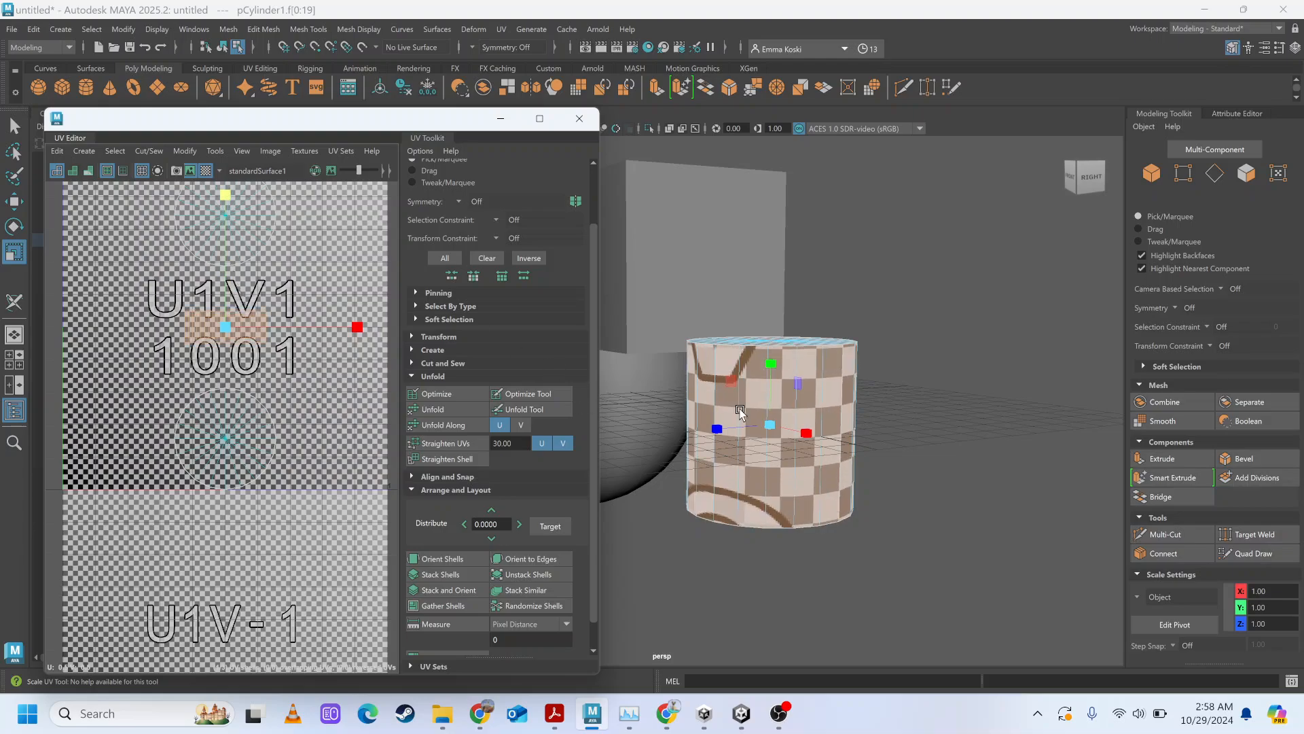
mouse_move(740, 412)
alt+mouse_down()
mouse_move(736, 455)
mouse_move(745, 417)
alt+mouse_up()
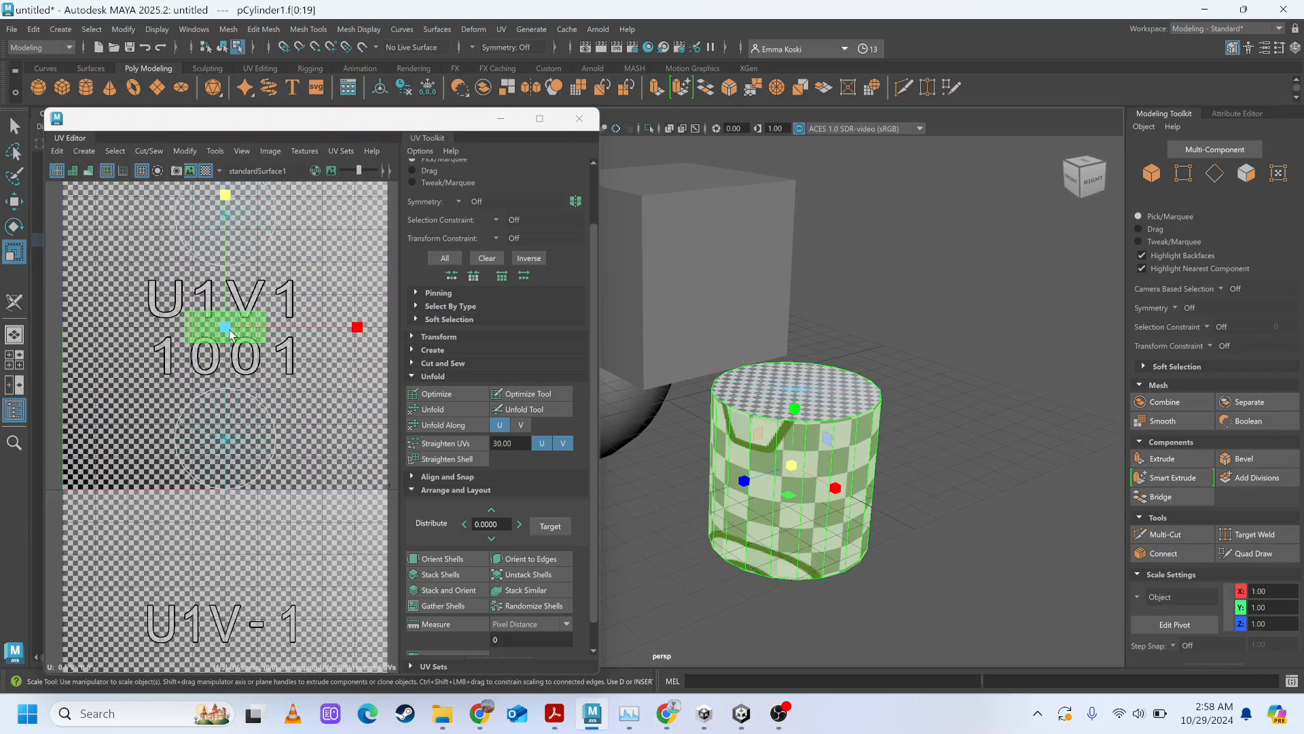
Scale the cylinder's side UV shell up uniformly to about 0.9 of the tile's width and turn off the checker map.
drag(230, 329, 557, 393)
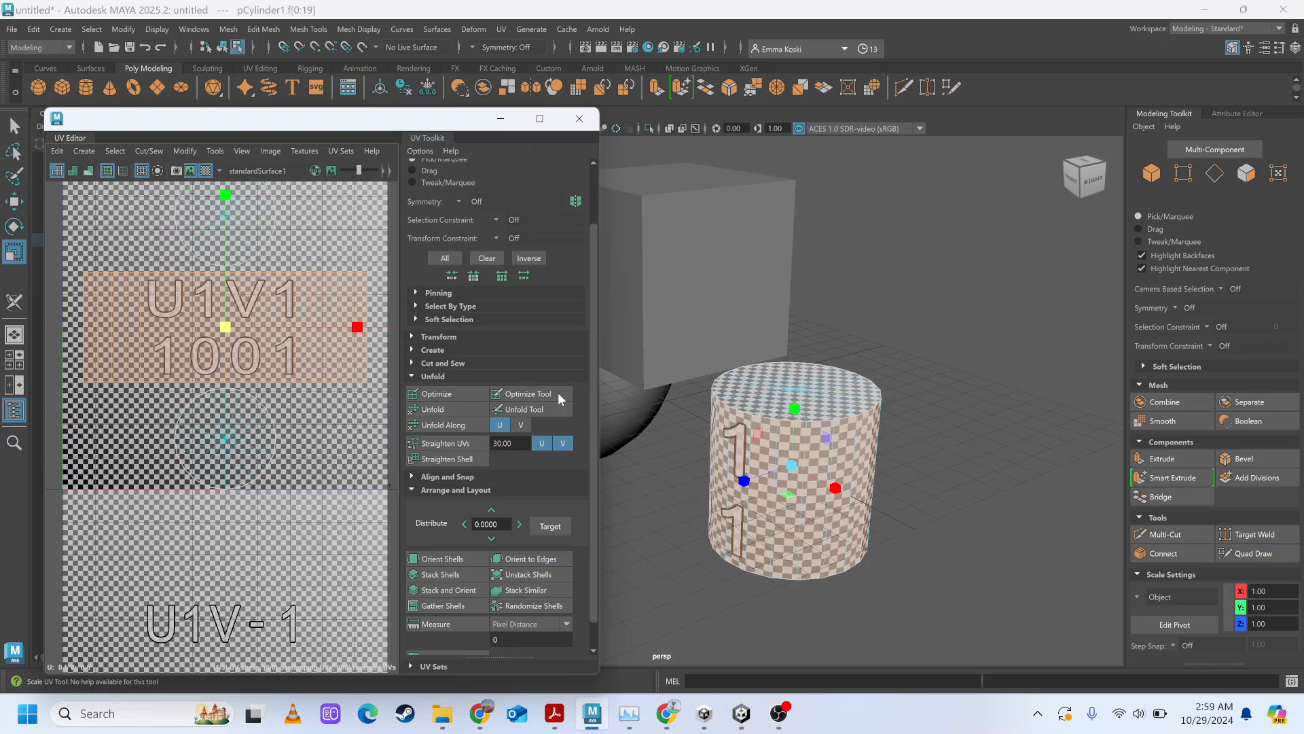
scroll(277, 405, down, 4)
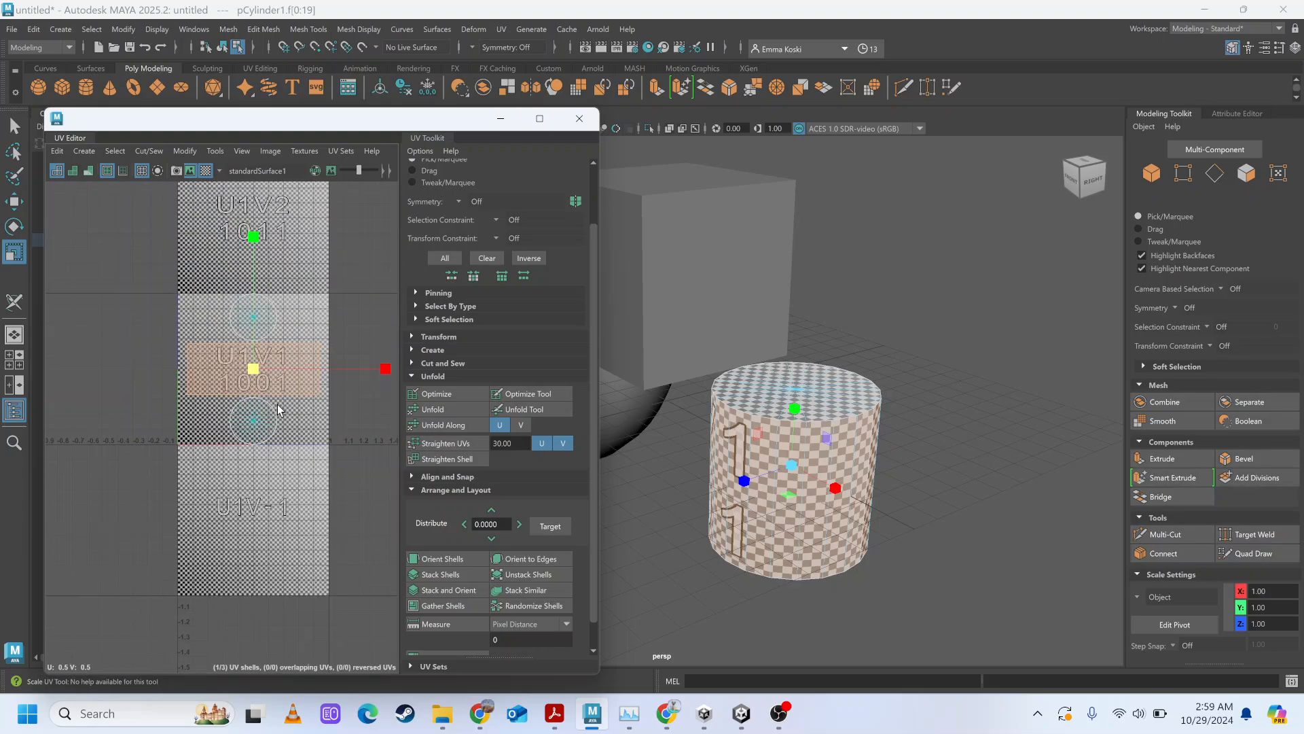
click(207, 170)
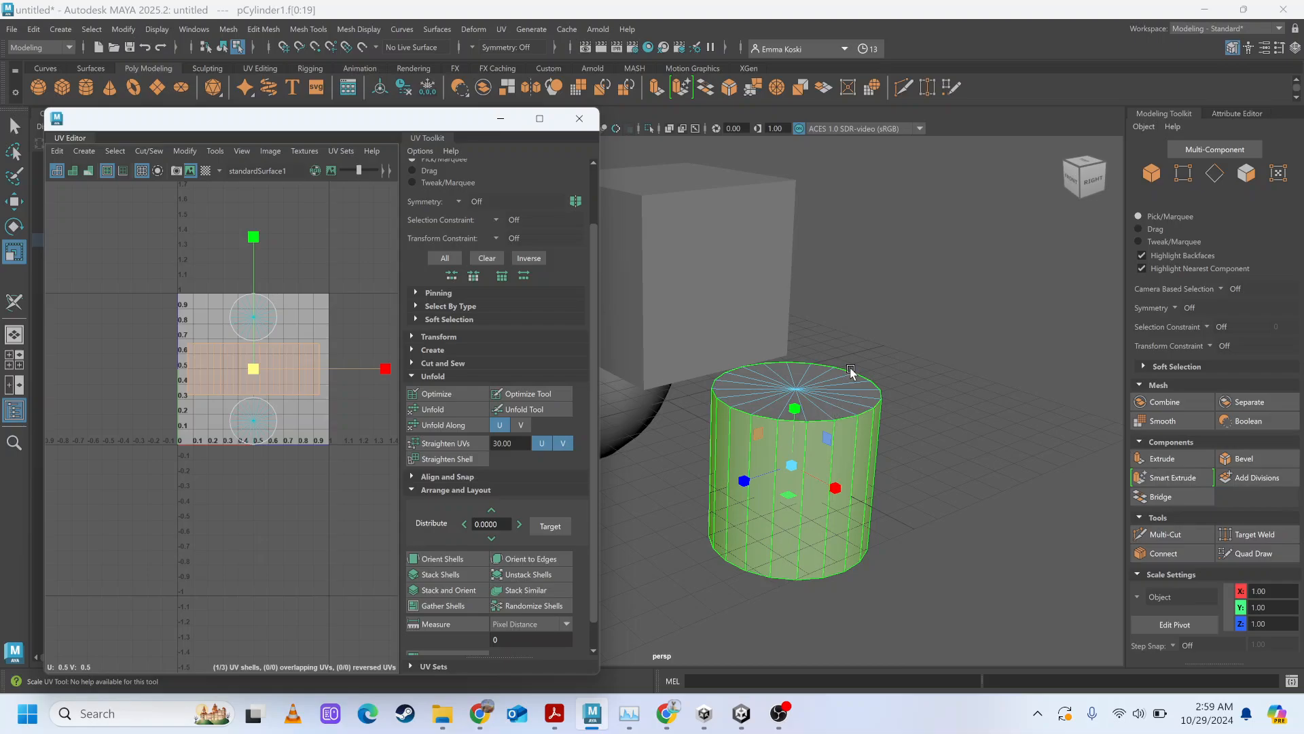
click(440, 390)
scroll(208, 378, up, 3)
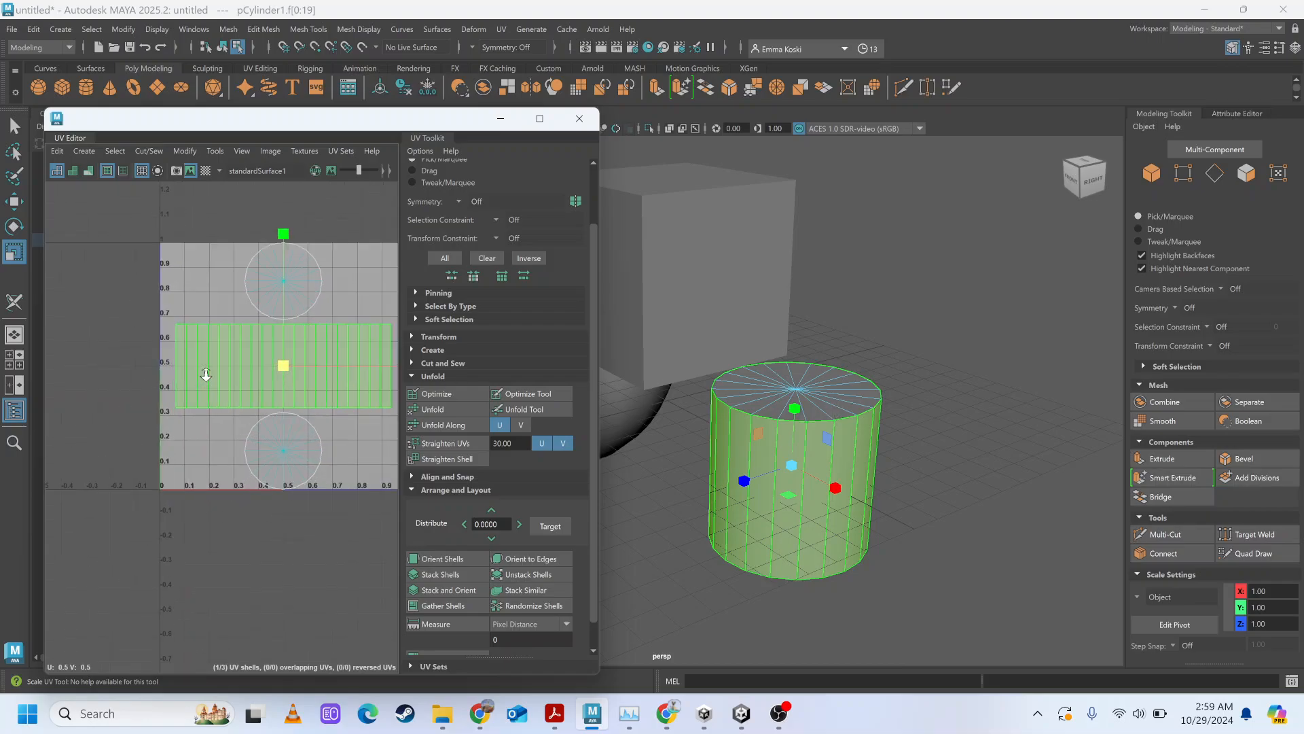
scroll(206, 374, up, 2)
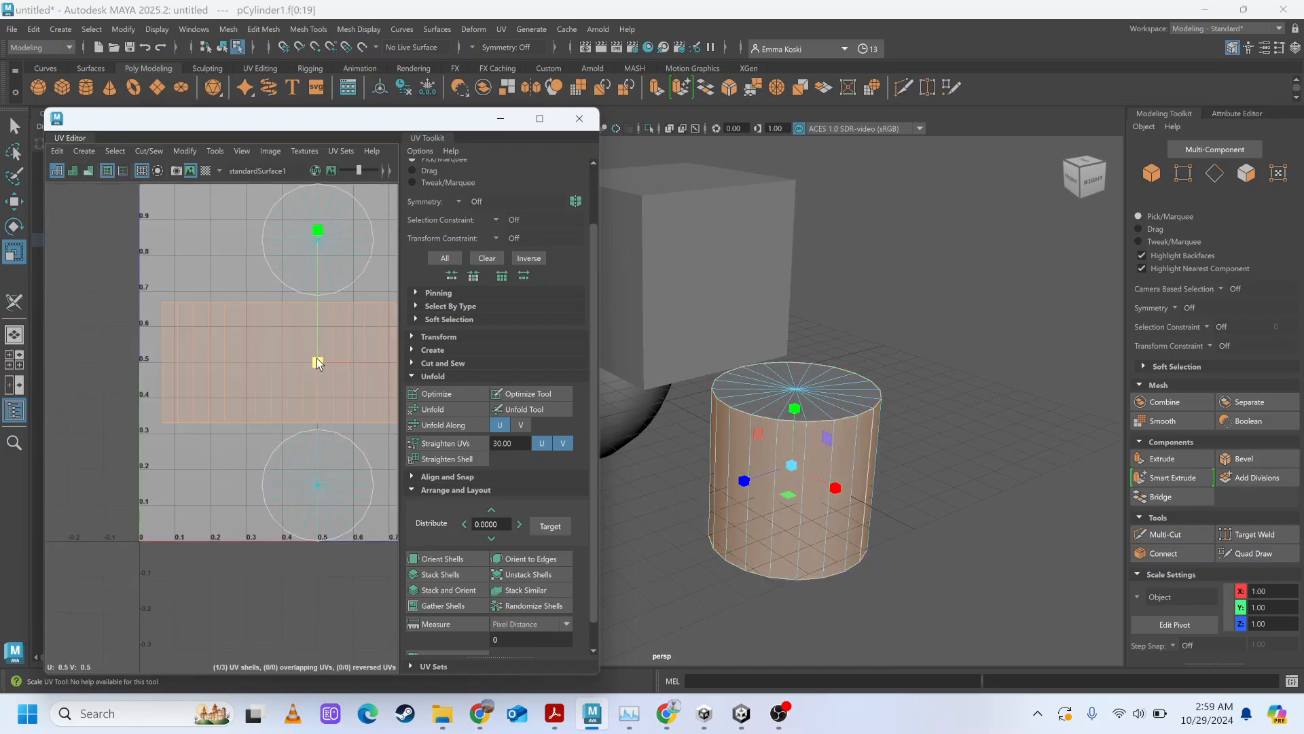
Scale the cylinder's side UV shell up uniformly to almost the tile's full width, apply the checker map and clear the selection.
mouse_move(317, 357)
mouse_down()
mouse_move(341, 369)
mouse_move(329, 349)
mouse_up()
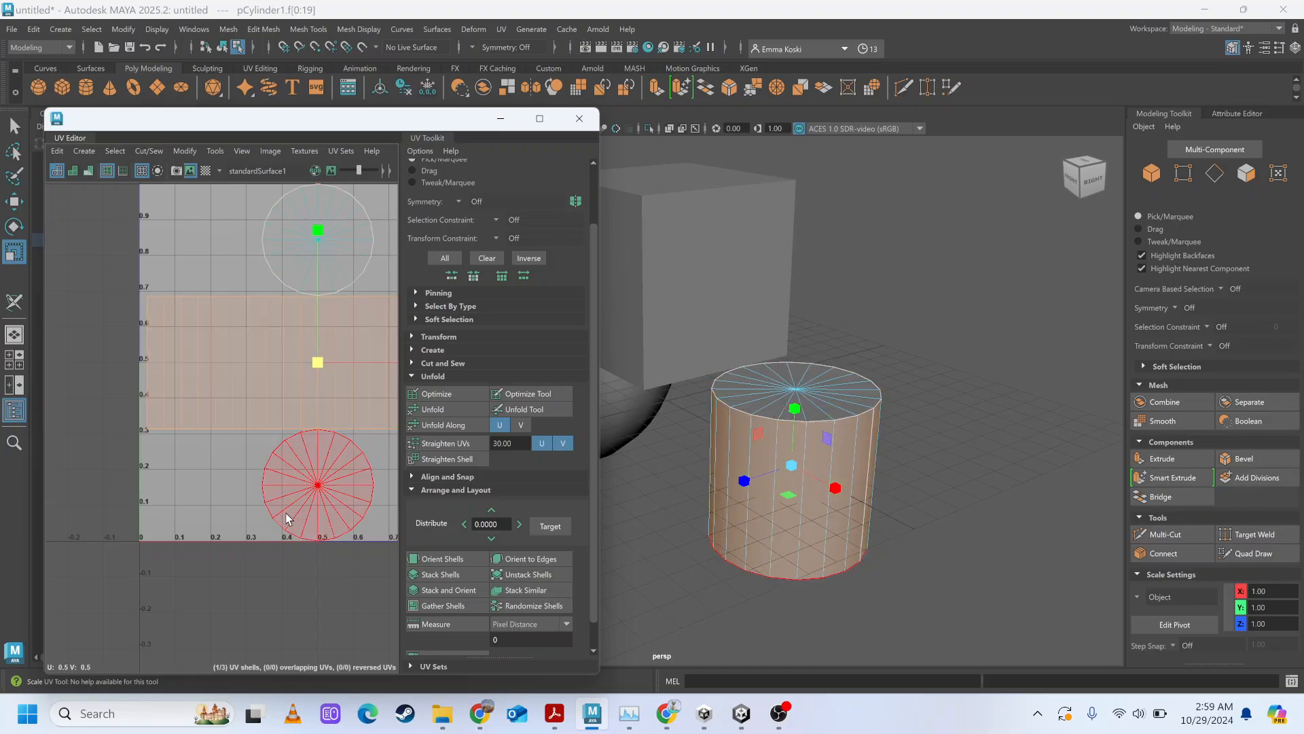
scroll(209, 395, down, 3)
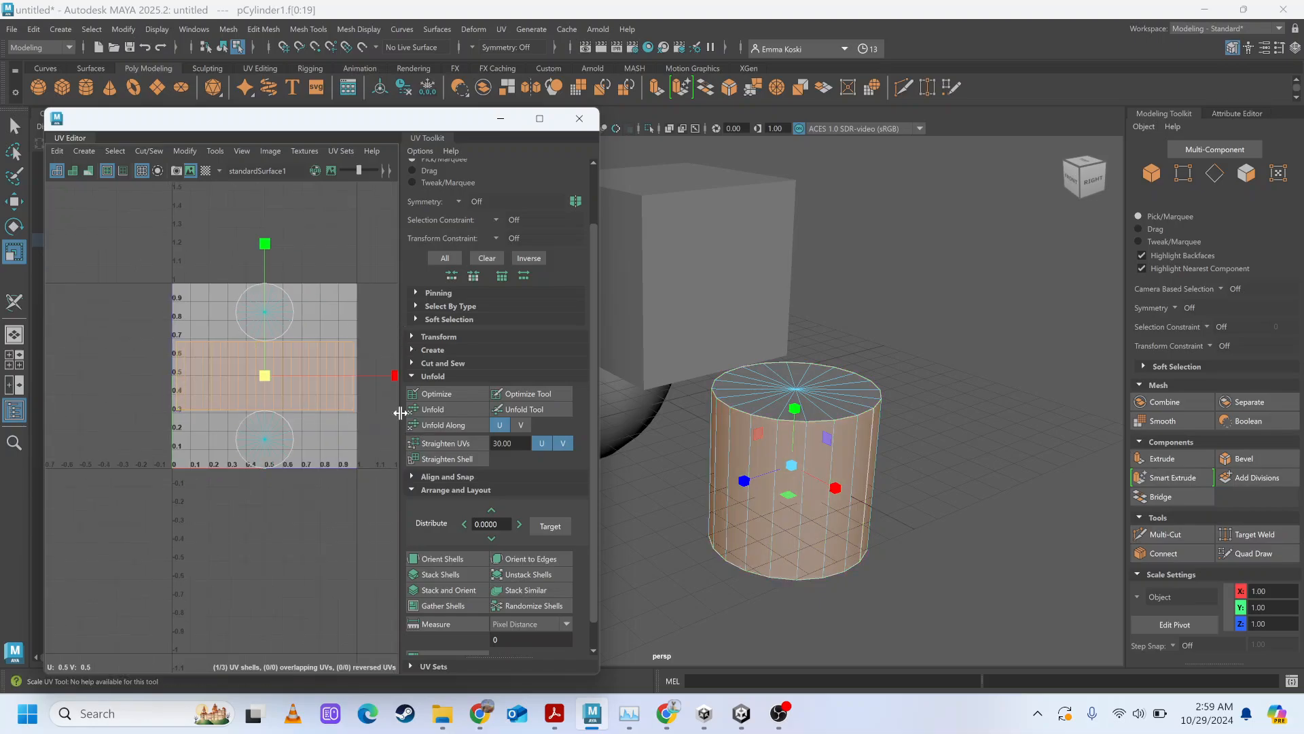
click(206, 170)
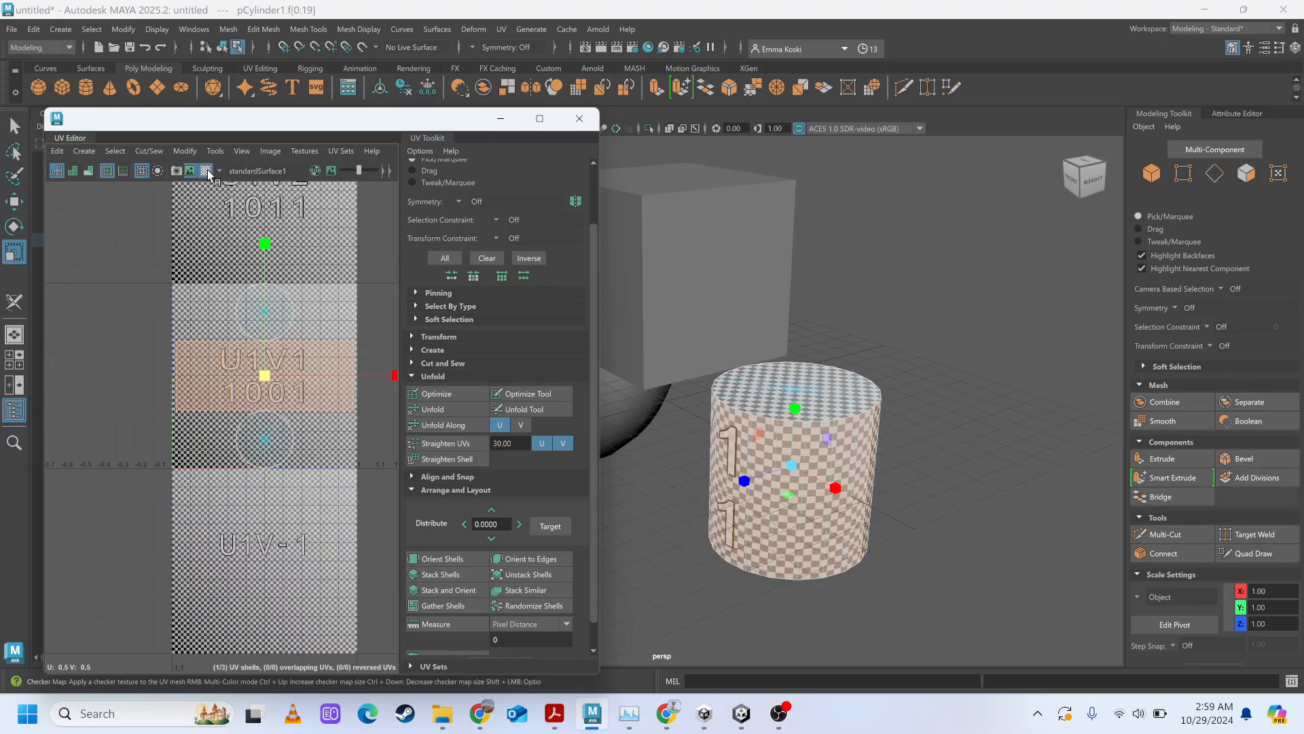
click(990, 406)
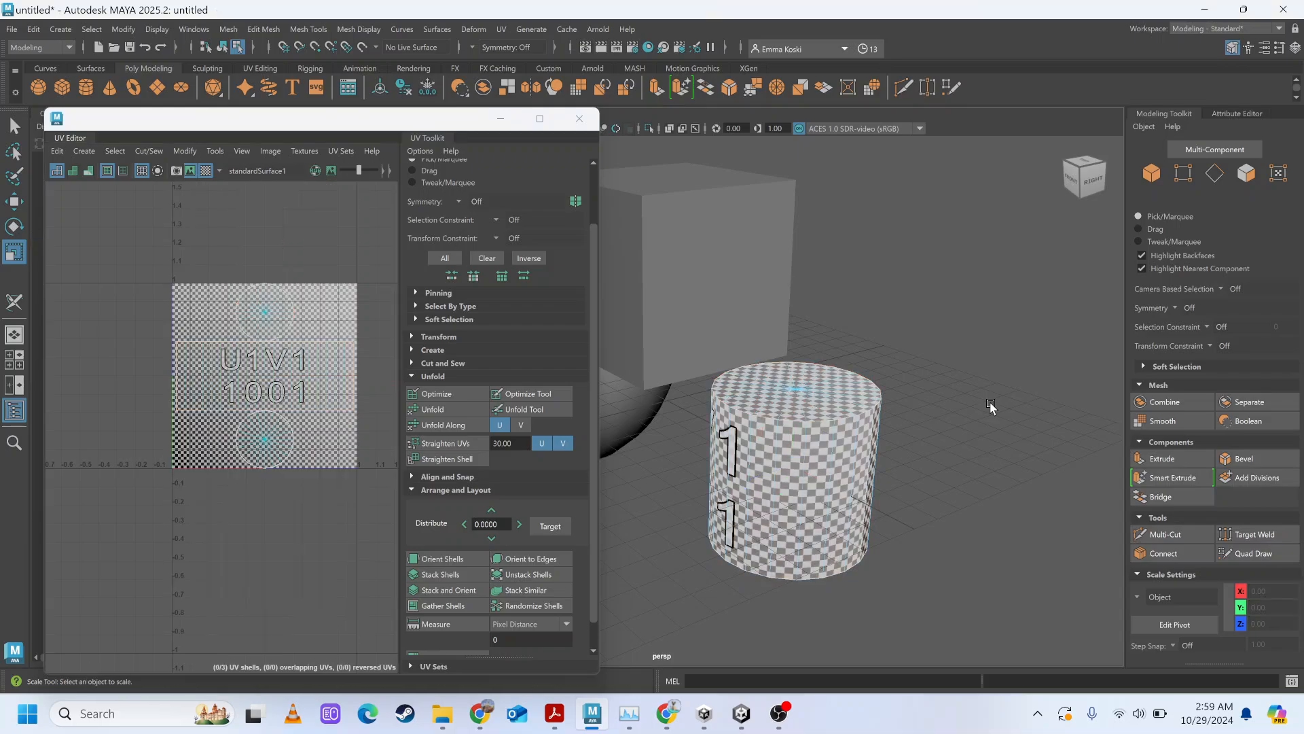
Examine the size and shape of the checks on the cylinder's side, bottom cap and top cap from several angles.
scroll(865, 425, down, 2)
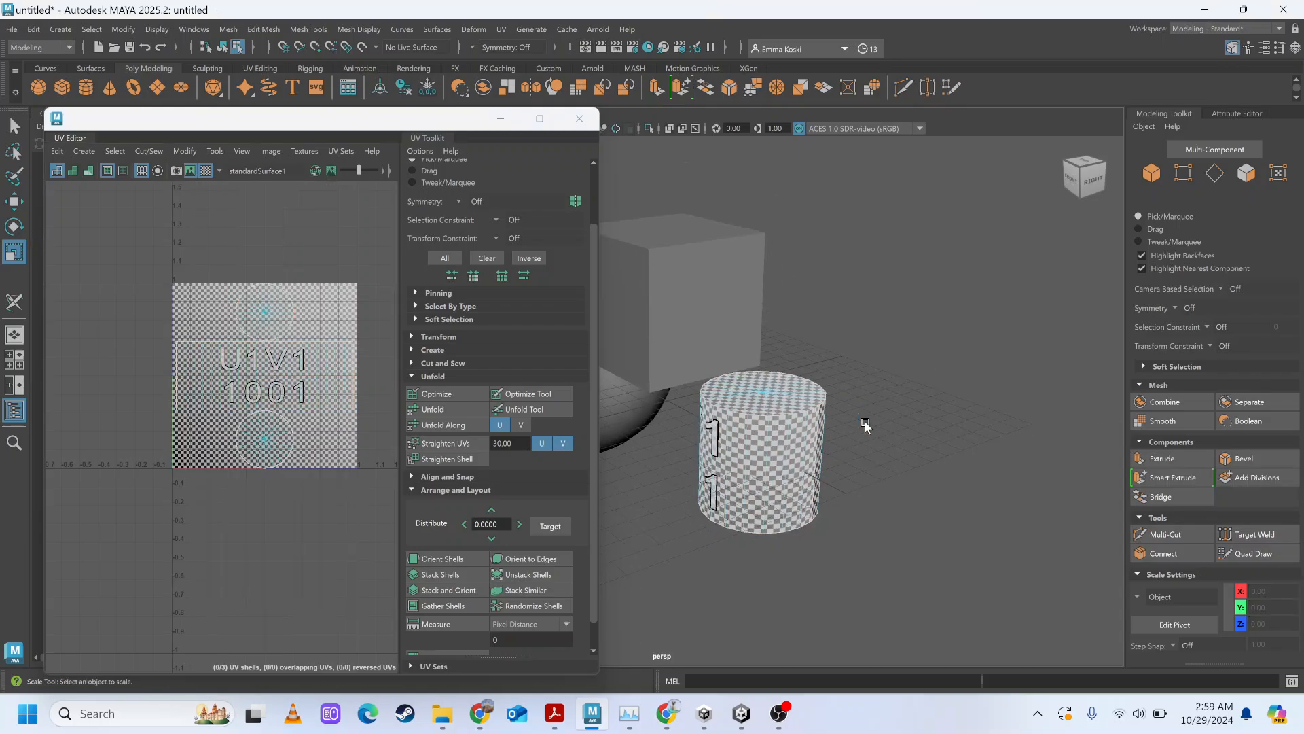
alt+drag(845, 416, 830, 416)
click(664, 370)
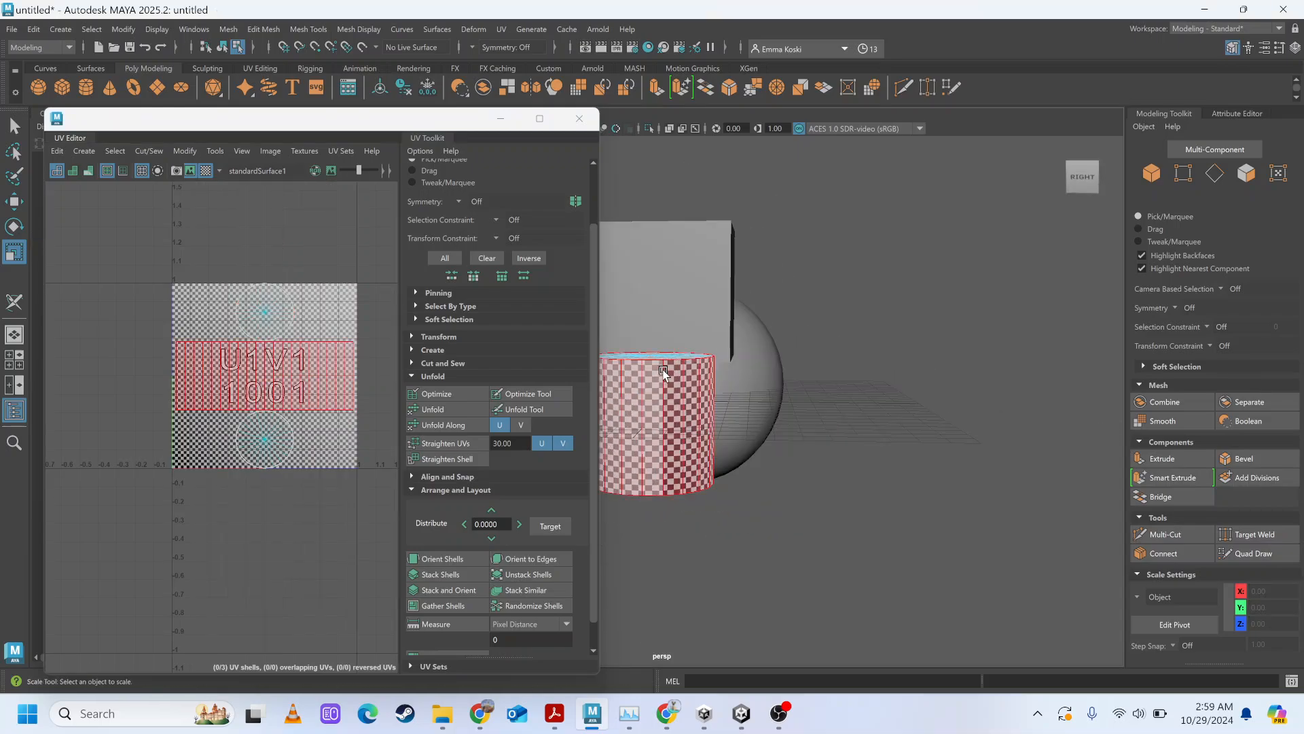
alt+drag(834, 400, 873, 435)
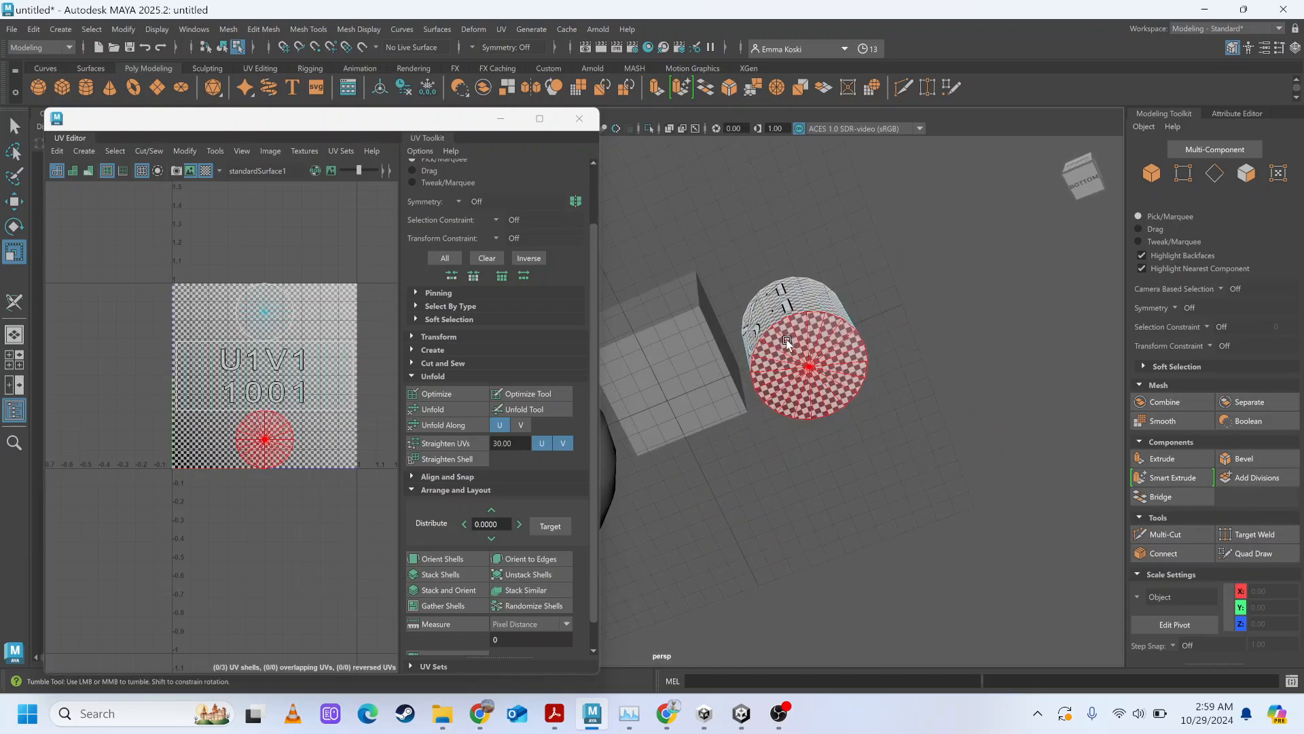
alt+drag(781, 353, 793, 414)
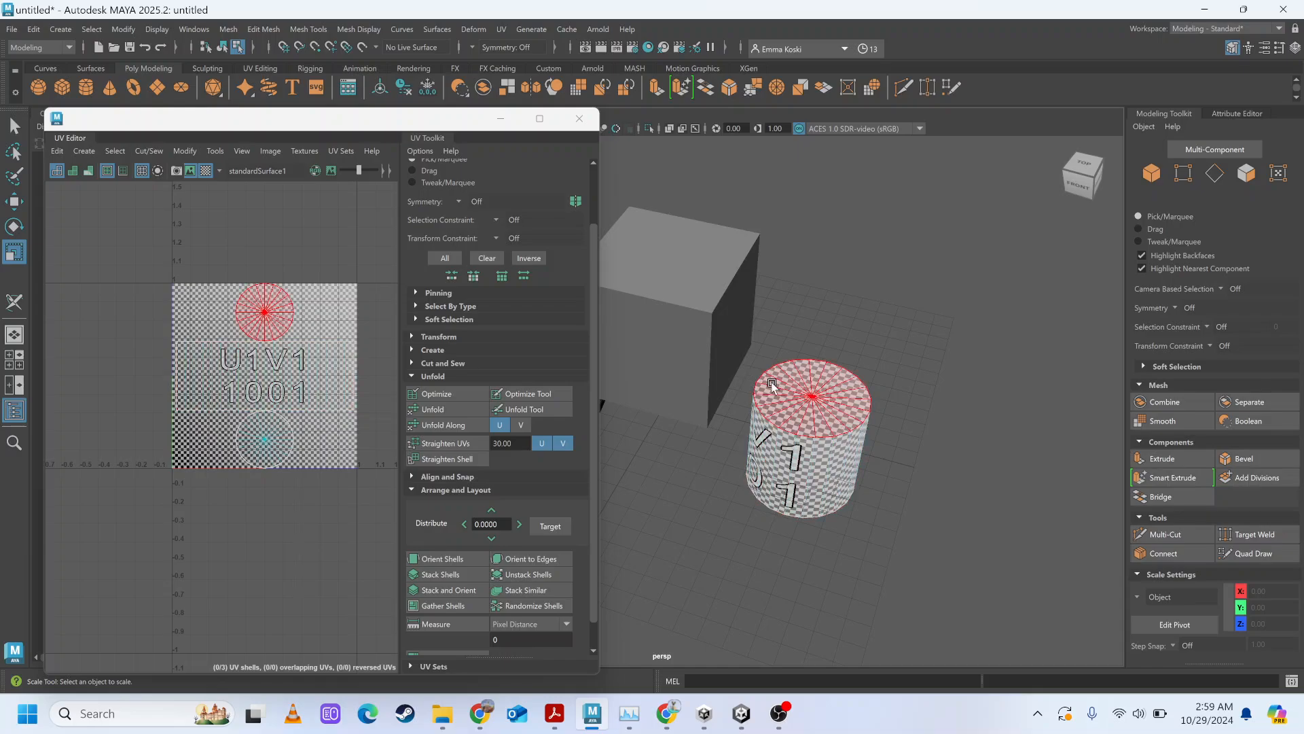
scroll(833, 438, up, 8)
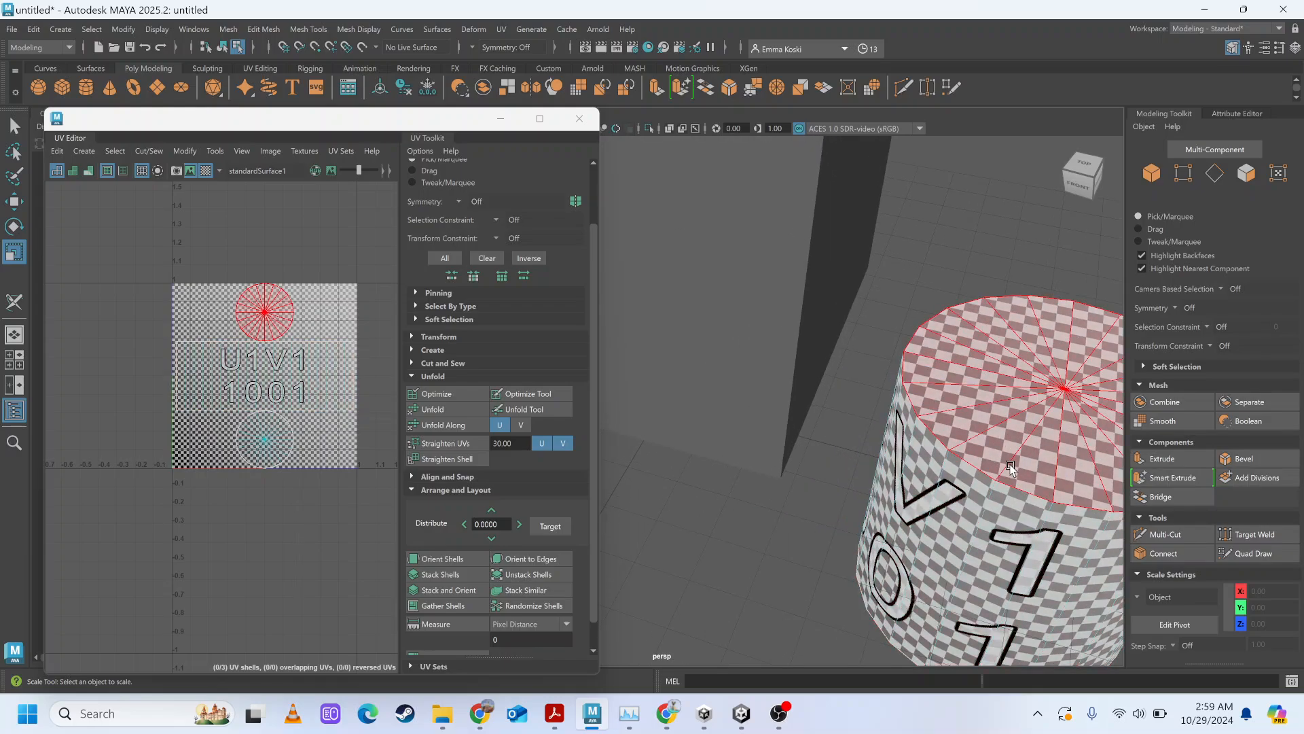
alt+drag(1010, 467, 978, 451)
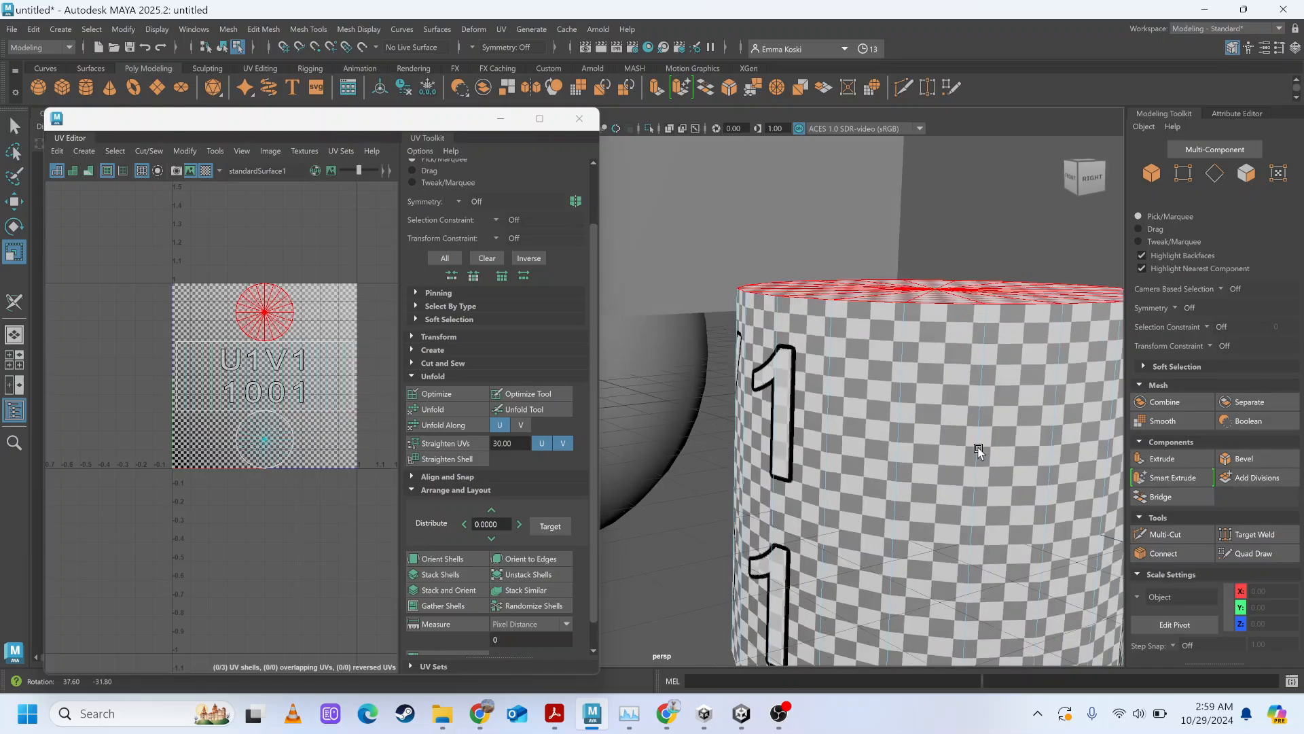
scroll(978, 452, down, 6)
click(825, 421)
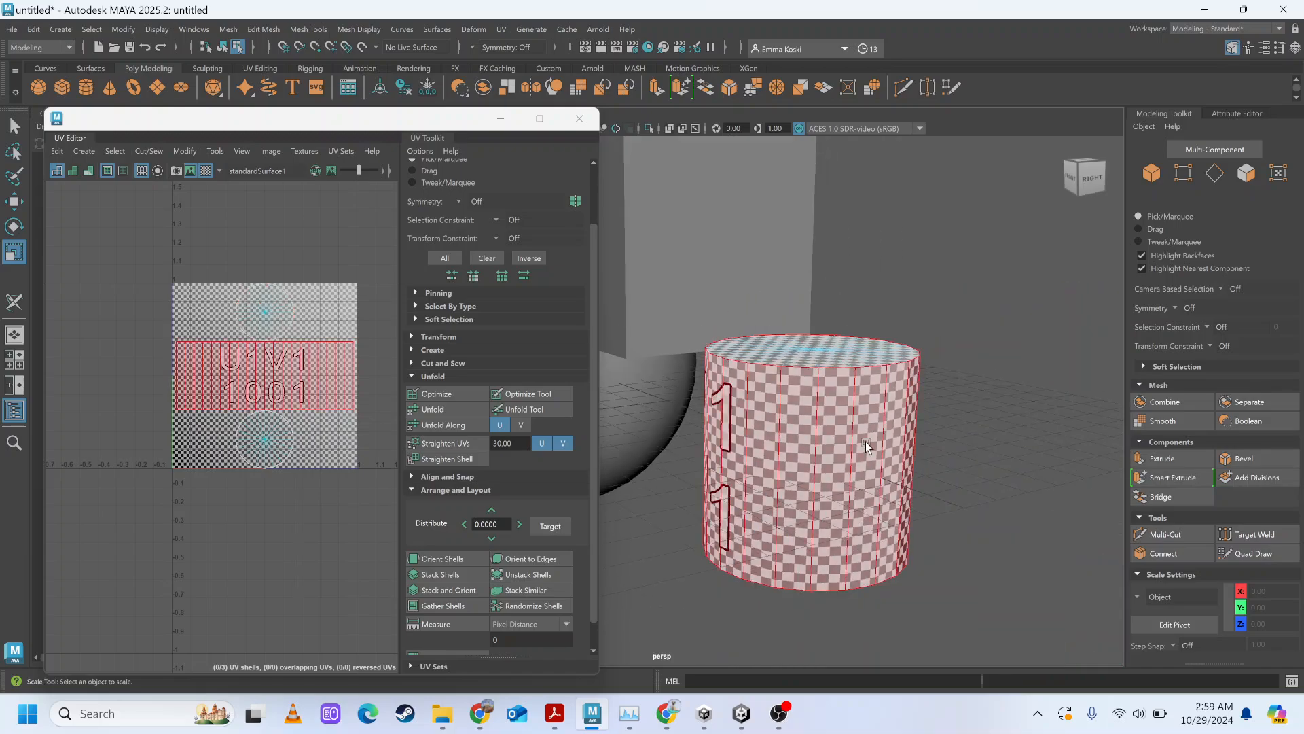
alt+drag(865, 441, 890, 447)
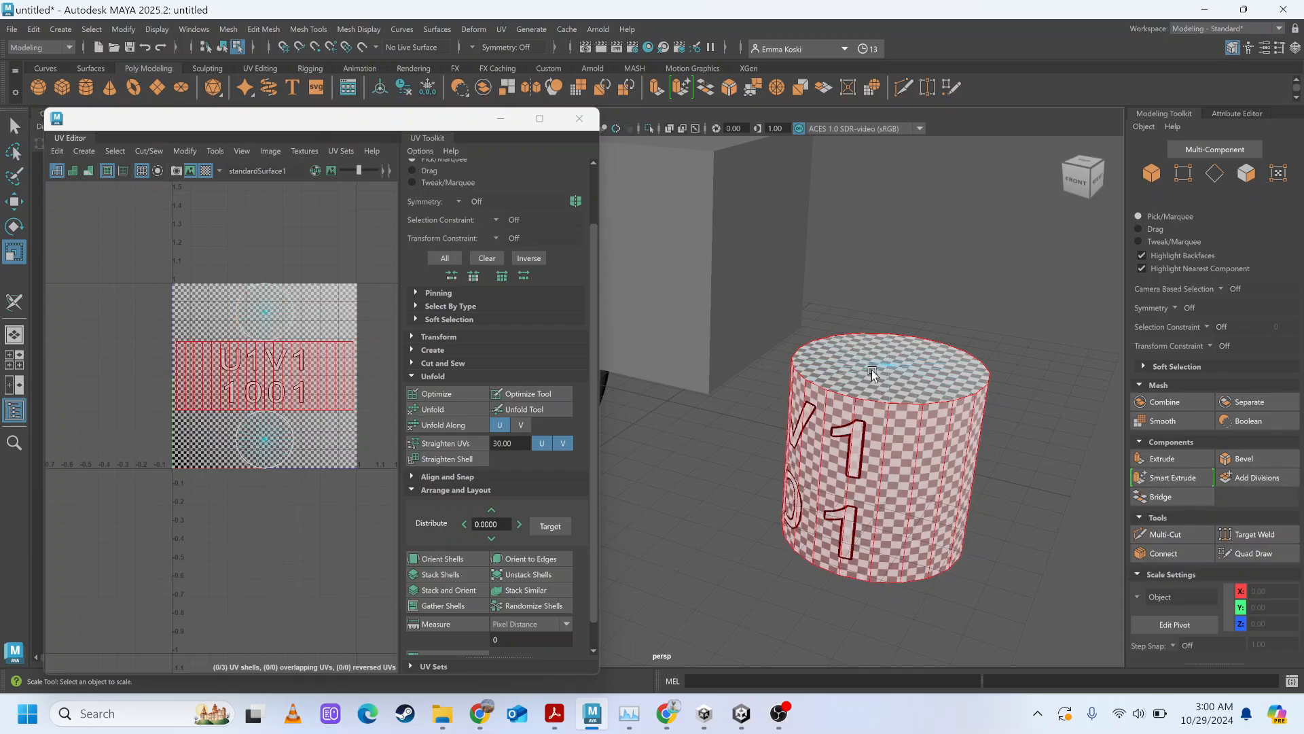
Turn off the checker map and examine the cylinder's side UV shell and the other primitives.
click(205, 169)
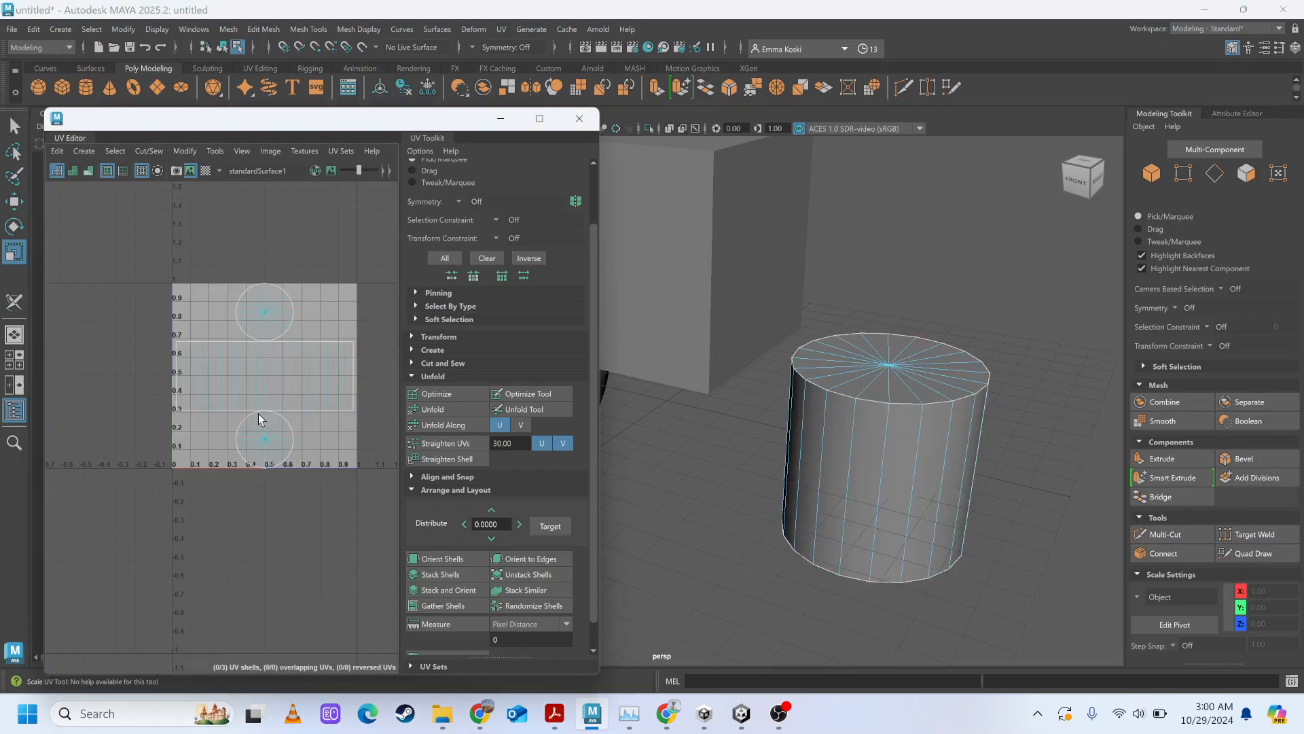
click(289, 373)
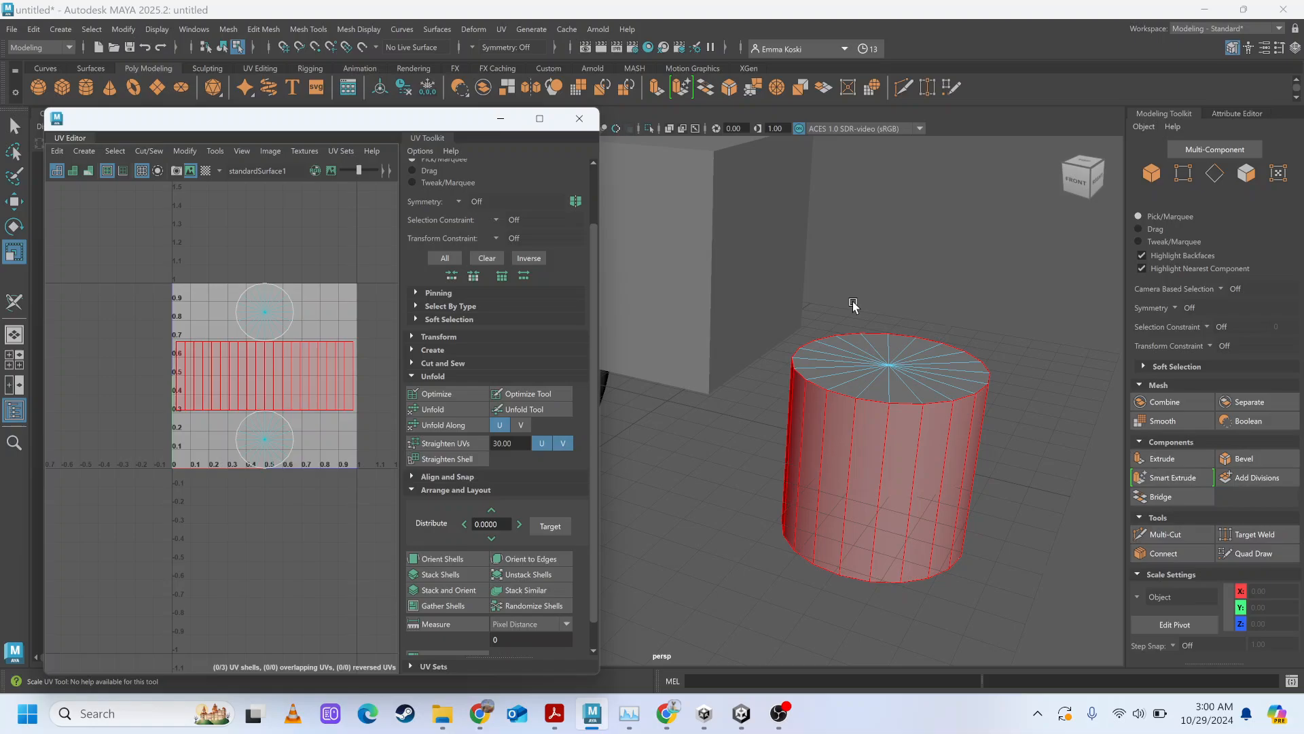
scroll(854, 306, down, 4)
alt+drag(854, 306, 1038, 278)
scroll(895, 341, up, 1)
scroll(896, 341, down, 5)
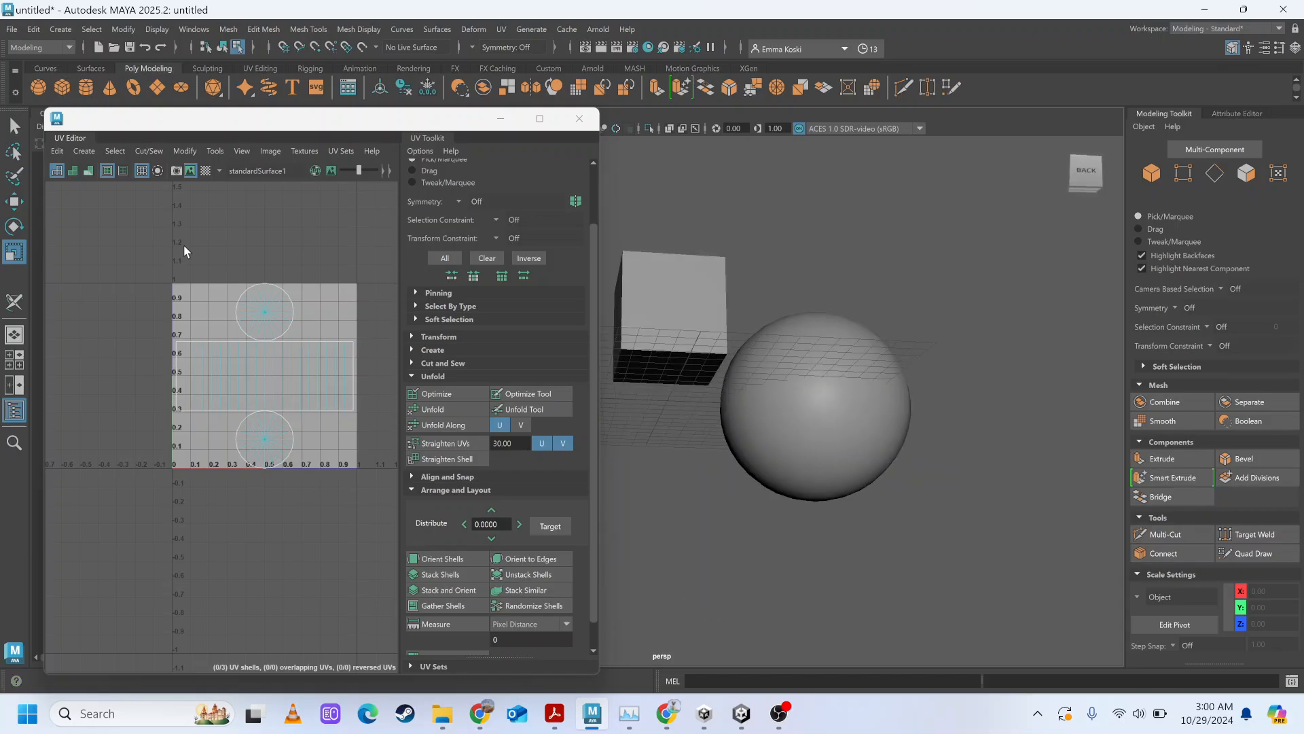
drag(410, 535, 373, 565)
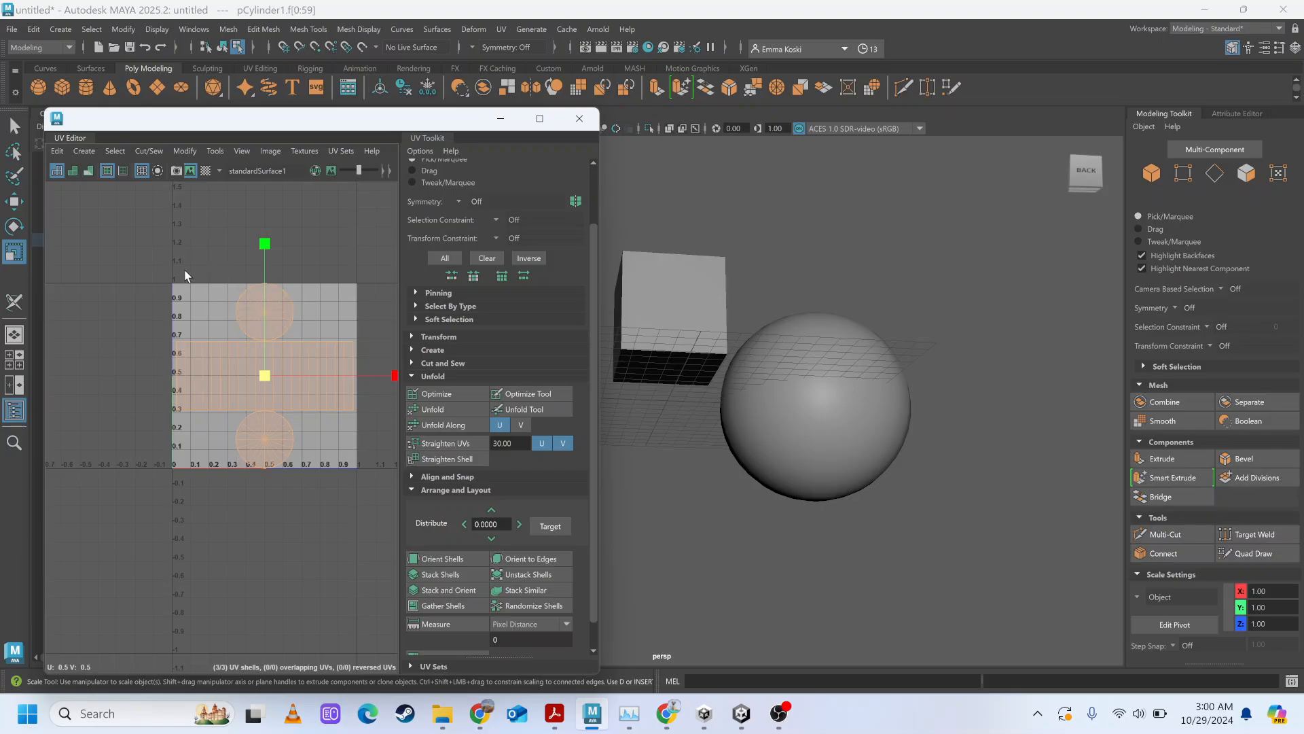
key(q)
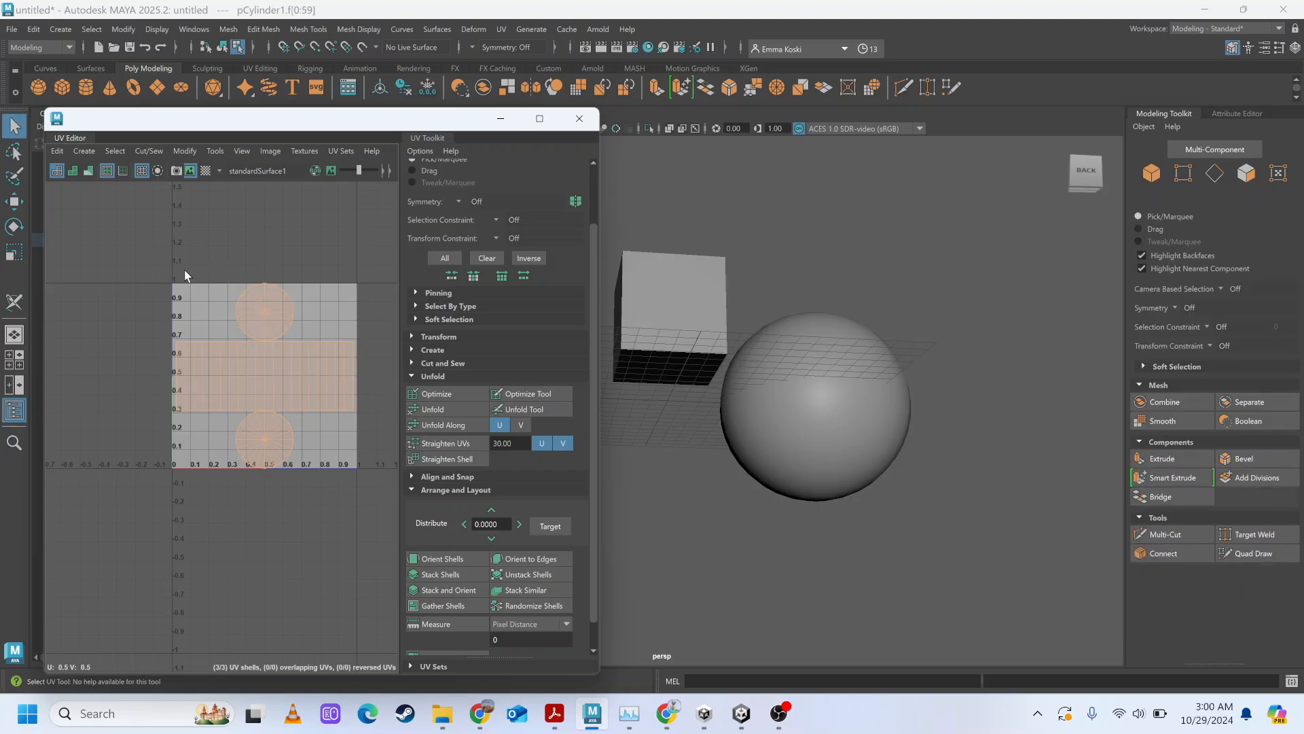
click(270, 152)
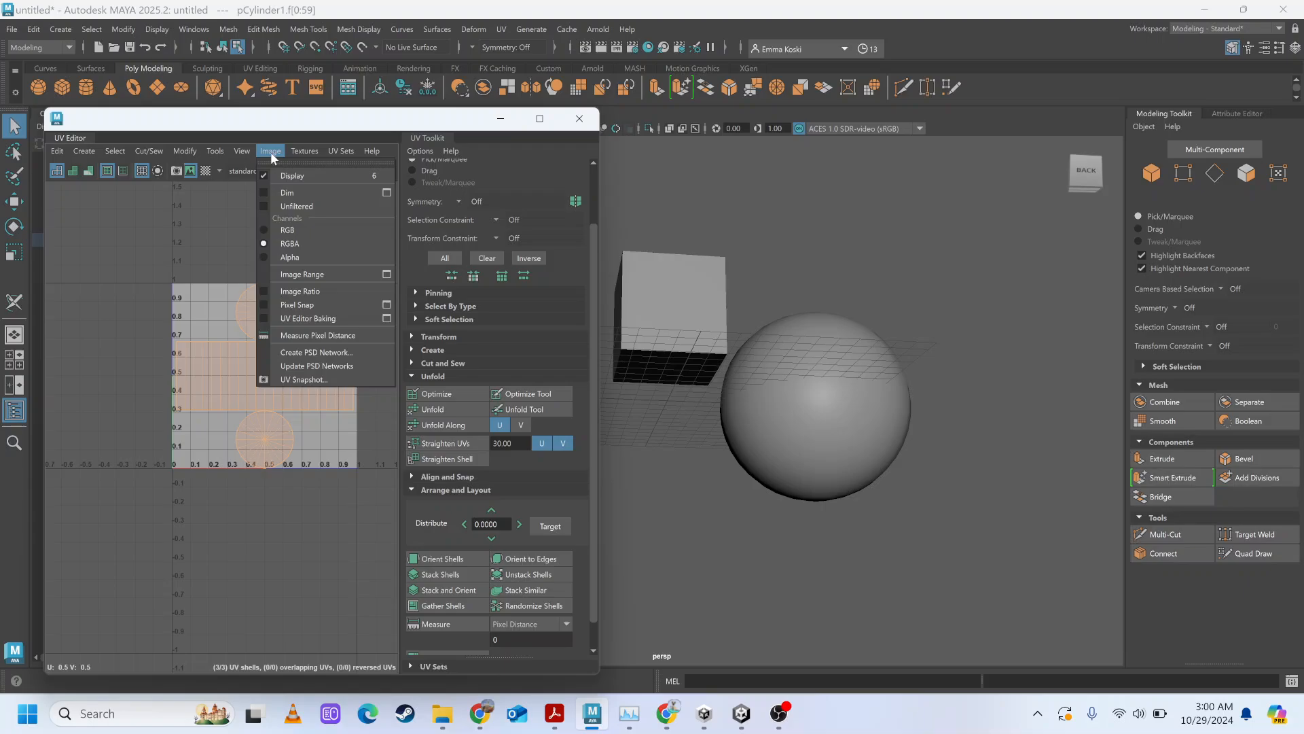
click(156, 356)
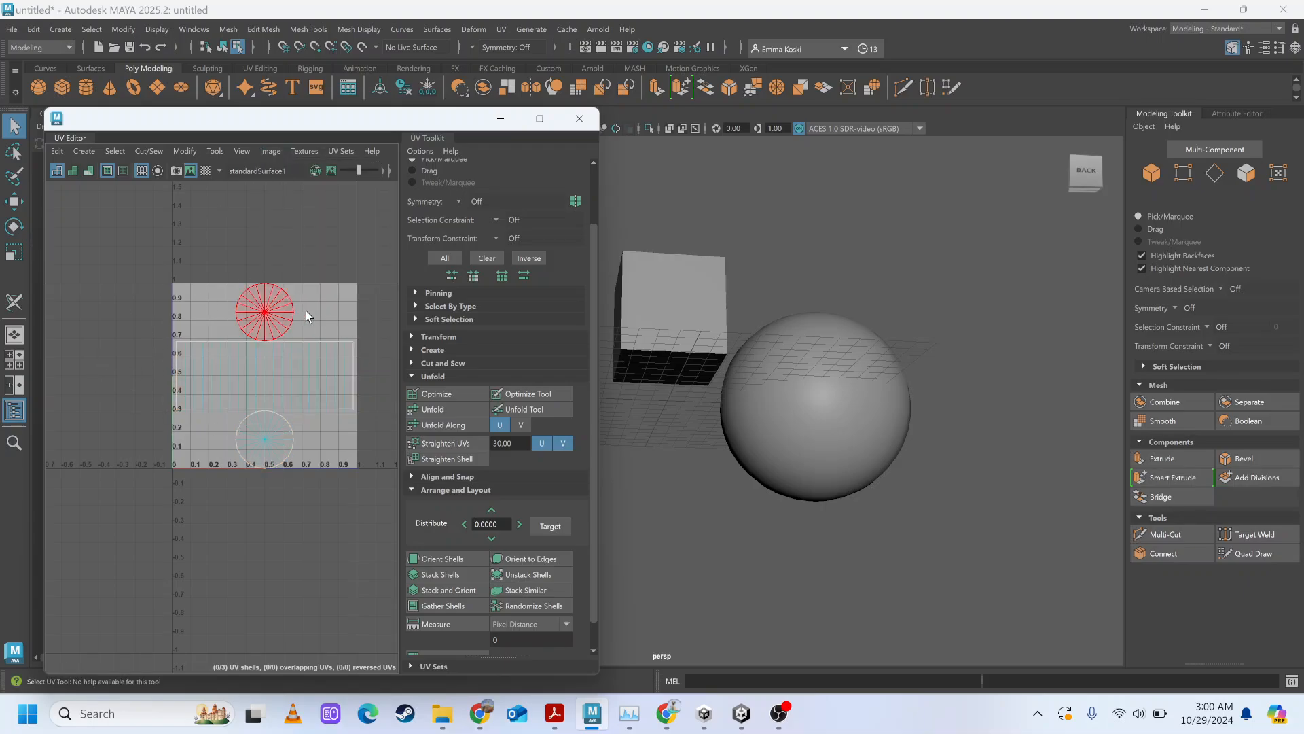
Apply the checker map and move the cylinder's top cap UV shell over the side shell, to about U 0.373, V 0.585.
click(246, 320)
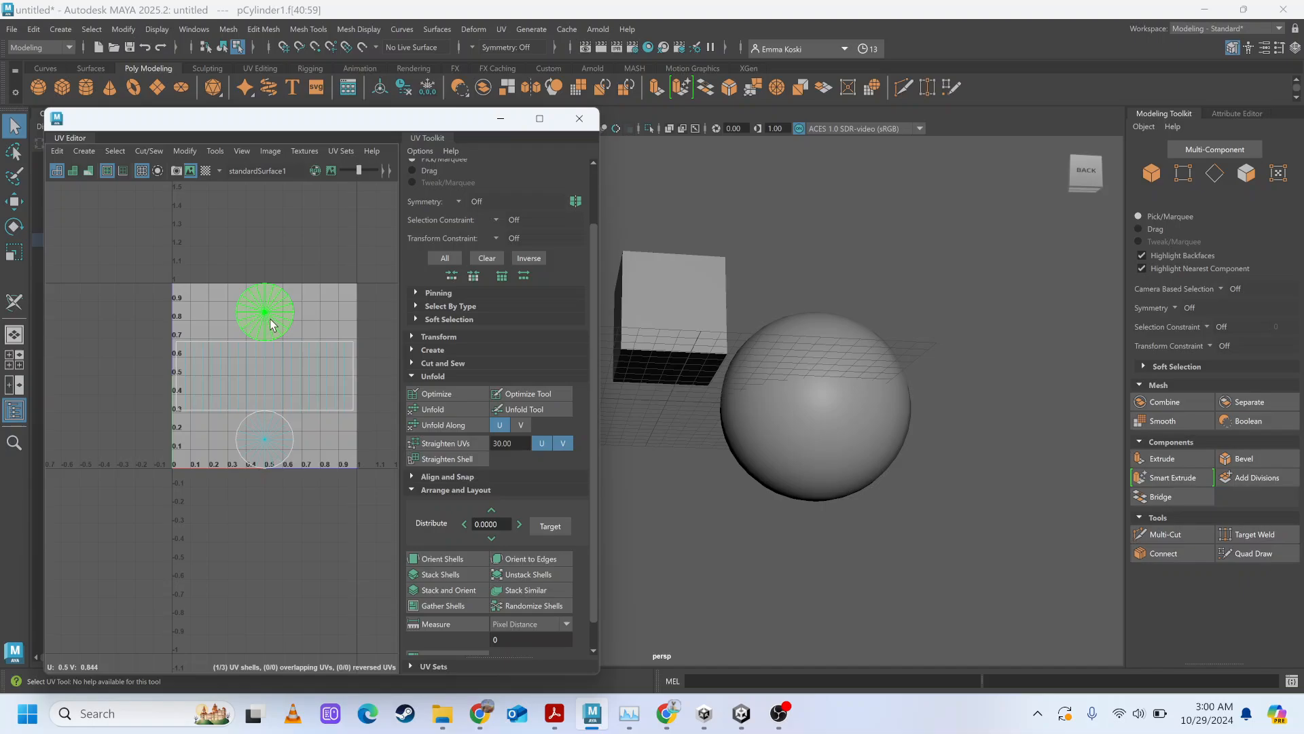
key(w)
drag(265, 314, 218, 312)
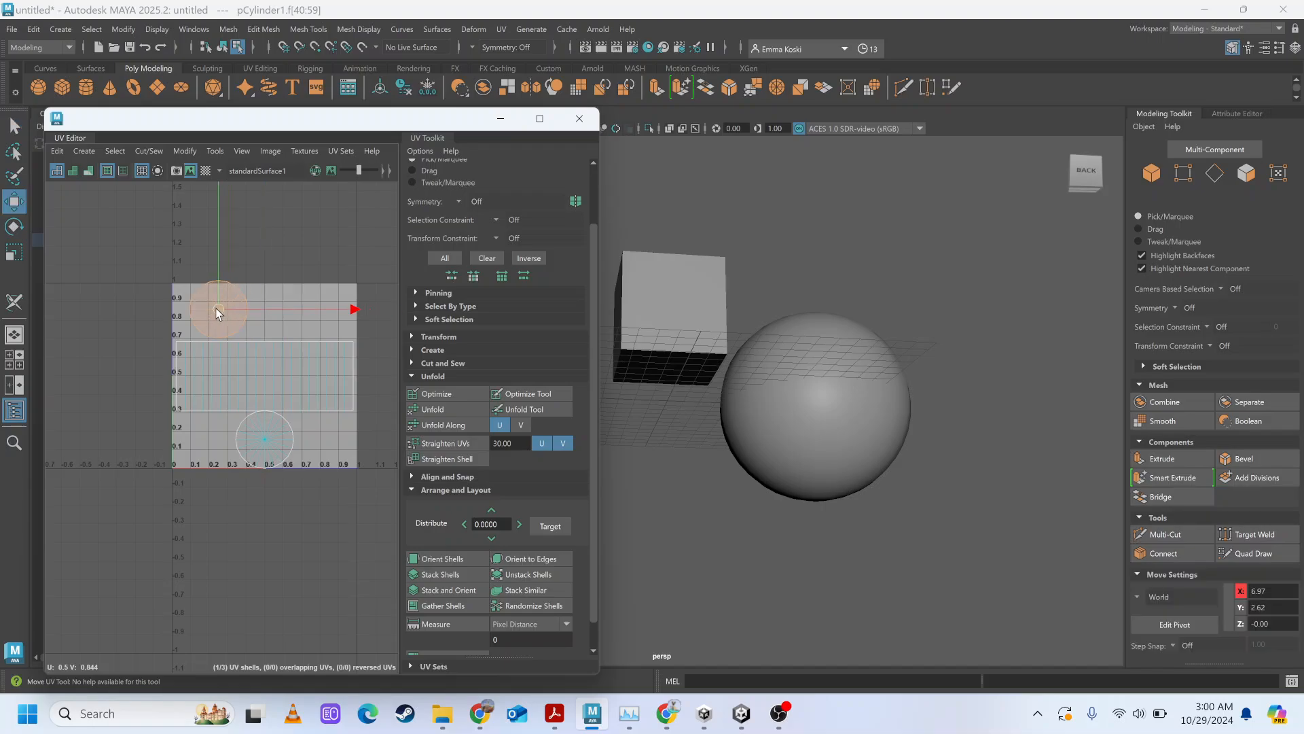
click(205, 171)
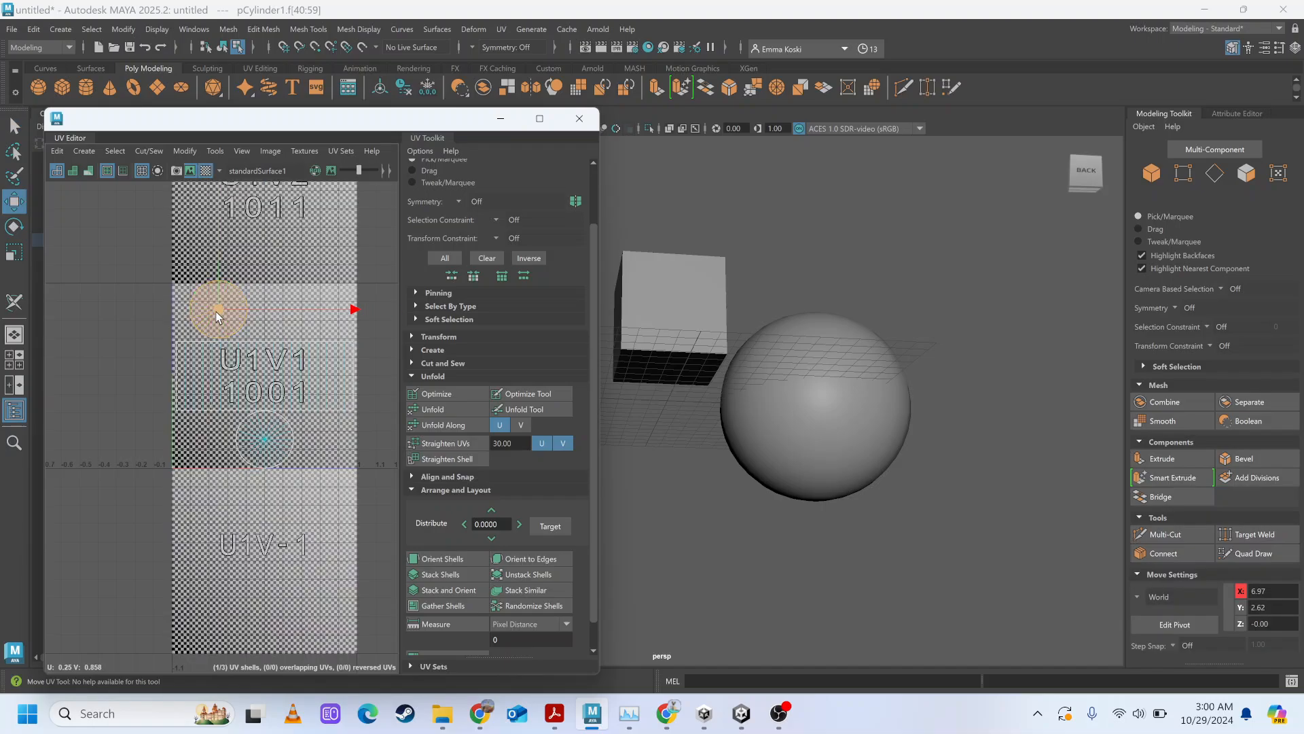
drag(238, 354, 242, 376)
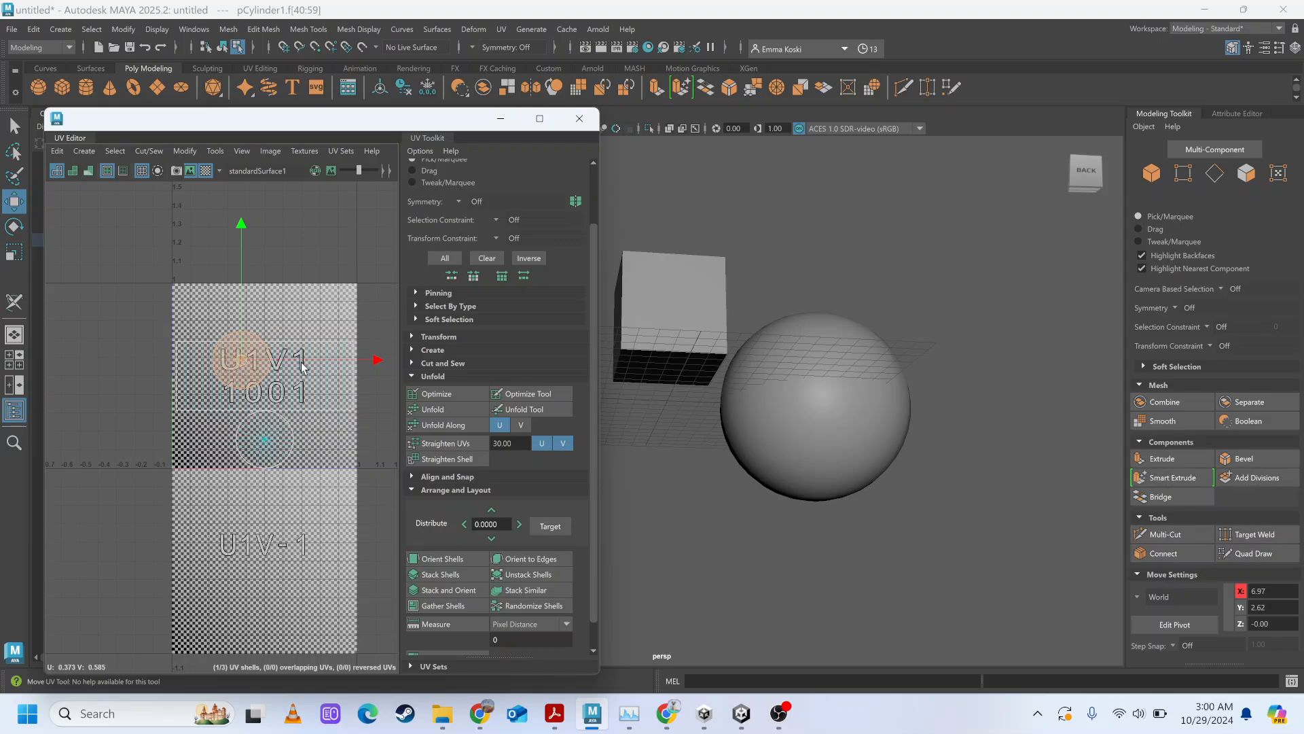
click(807, 445)
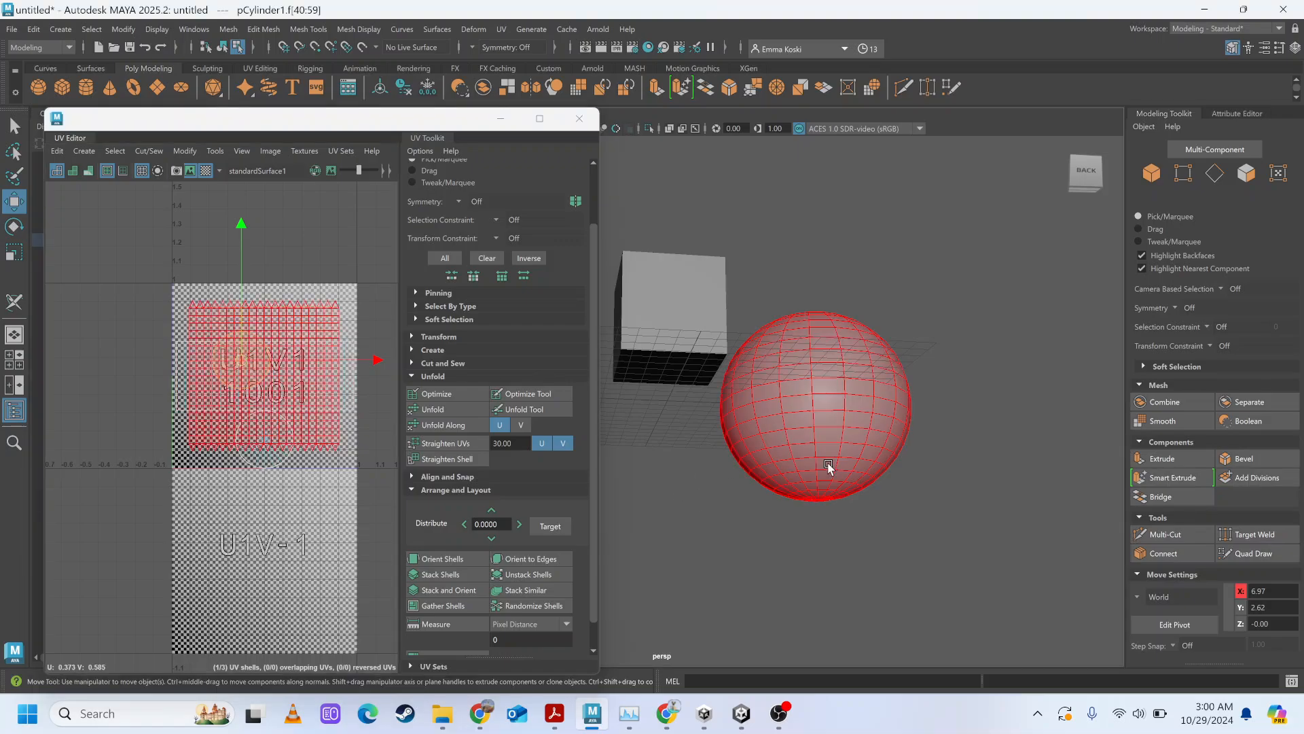
alt+drag(829, 464, 928, 494)
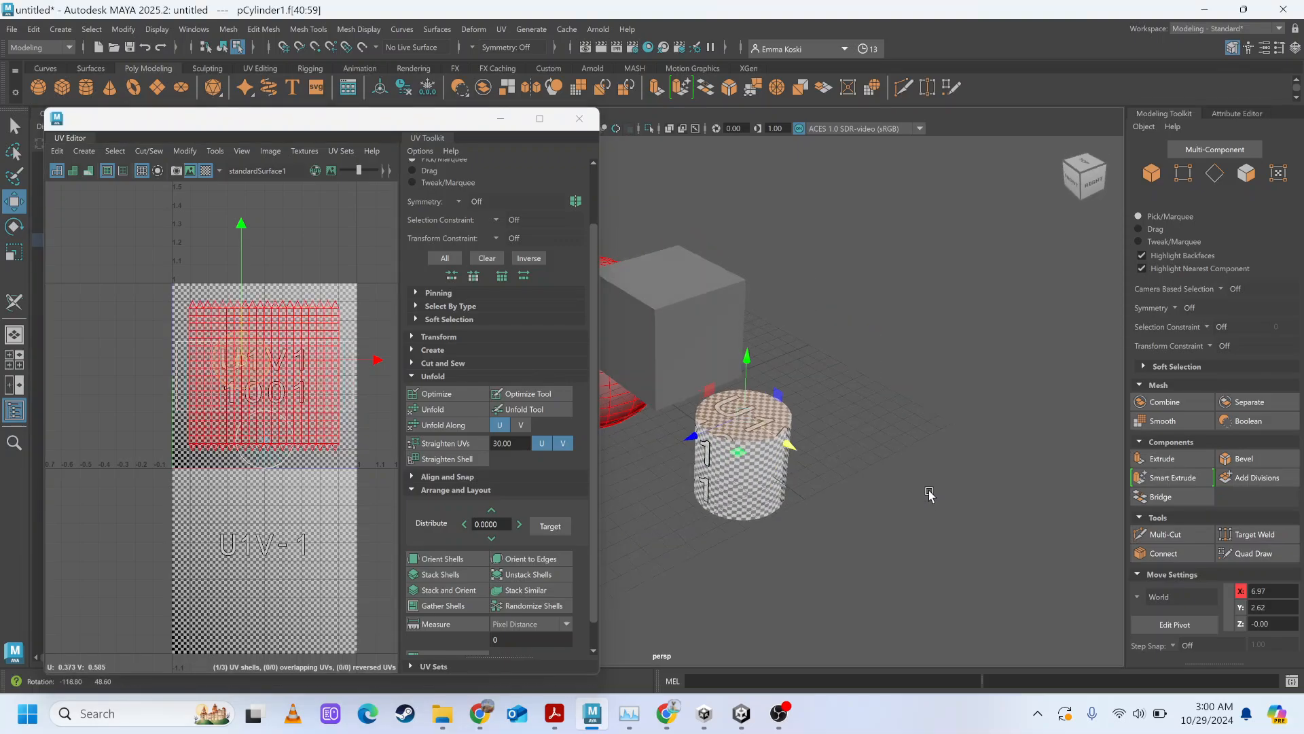
Select the sphere's UV shell over the checker map, and return to the cylinder's UV shells with nothing selected.
click(312, 232)
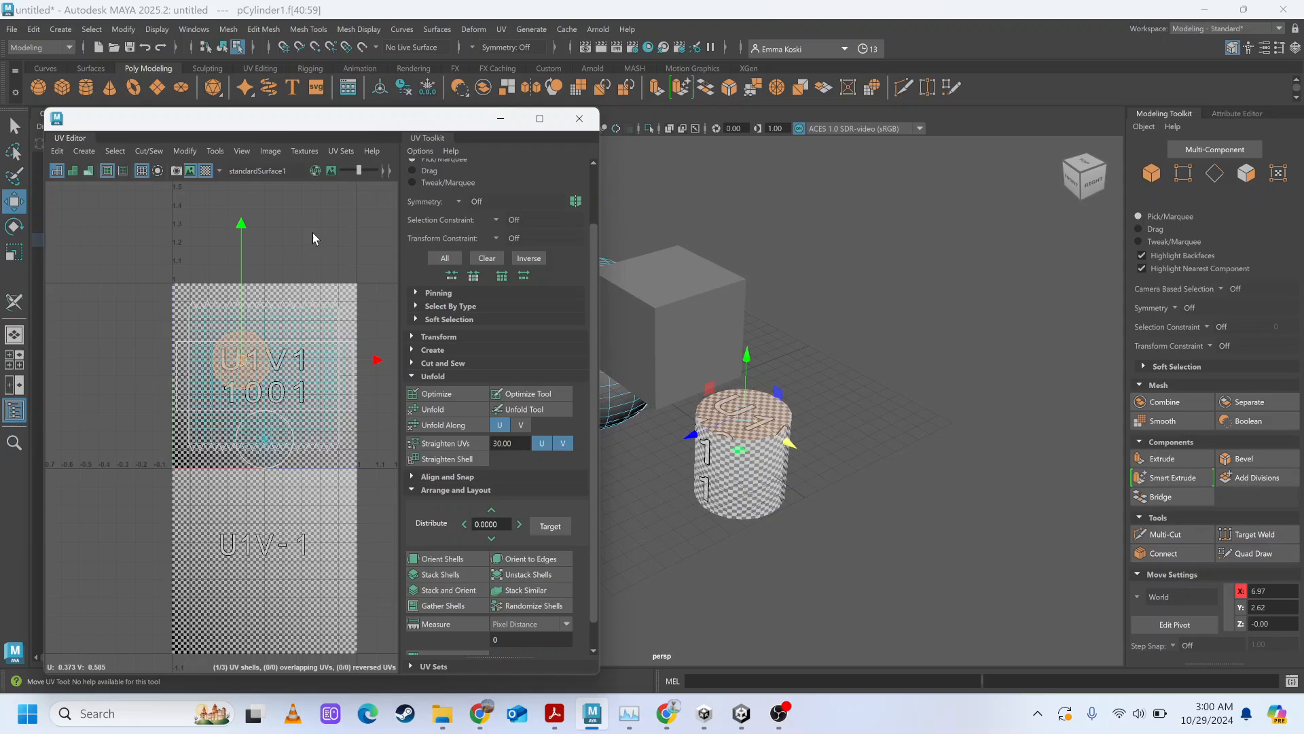
click(248, 345)
drag(214, 506, 246, 475)
click(767, 492)
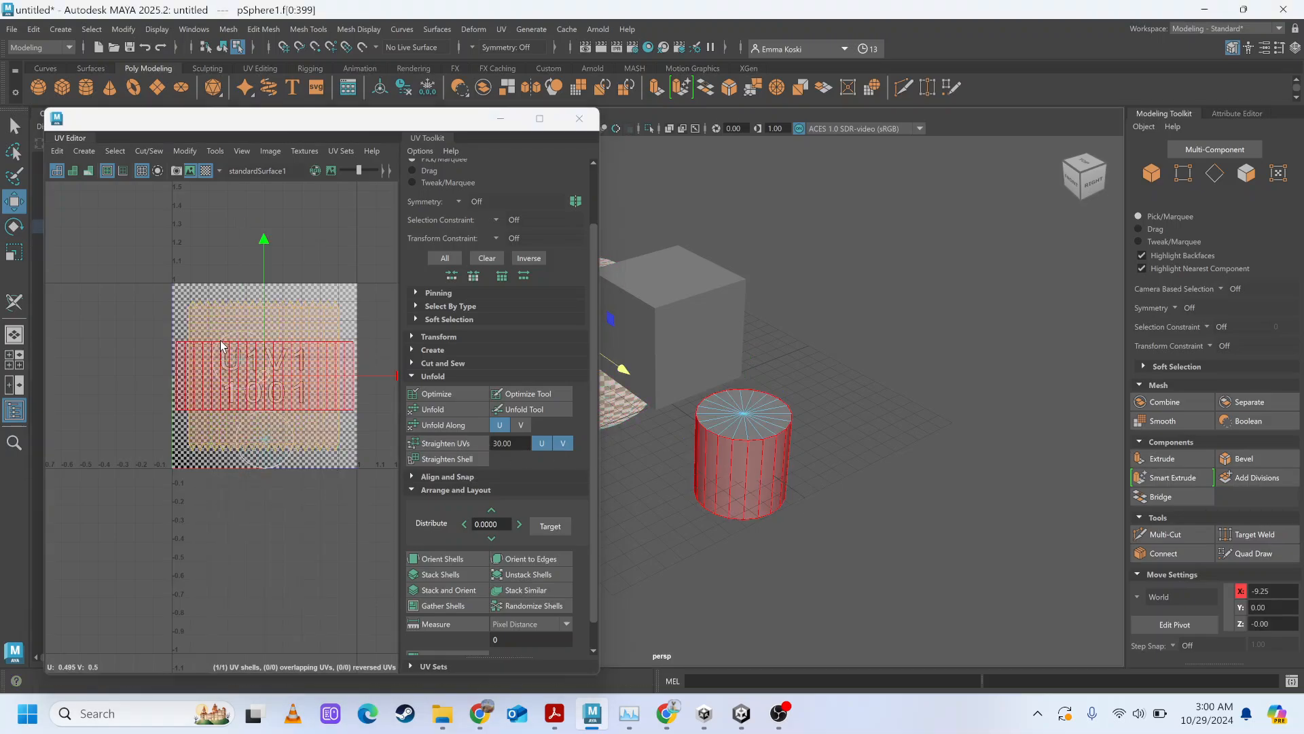
click(104, 342)
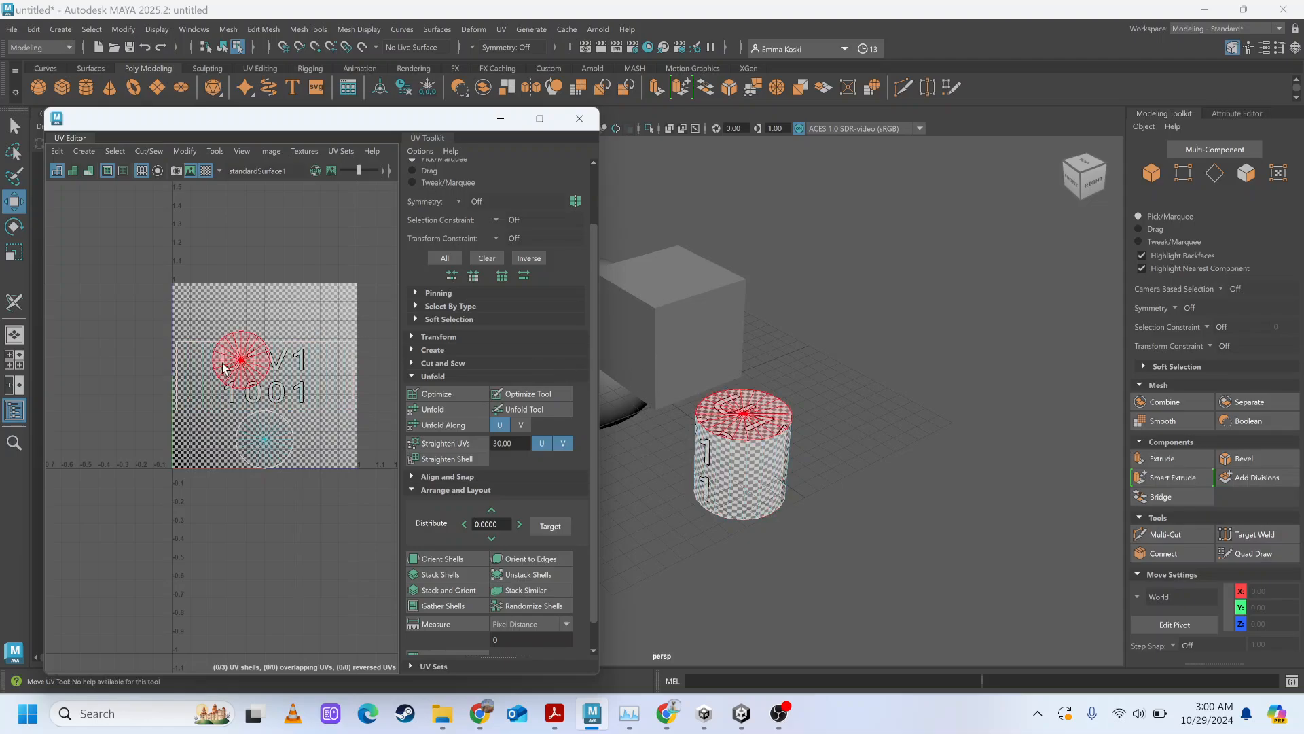
Move the top cap's UV shell off and back over the side shell, leave it above at V 0.82 and clear the selection.
click(249, 345)
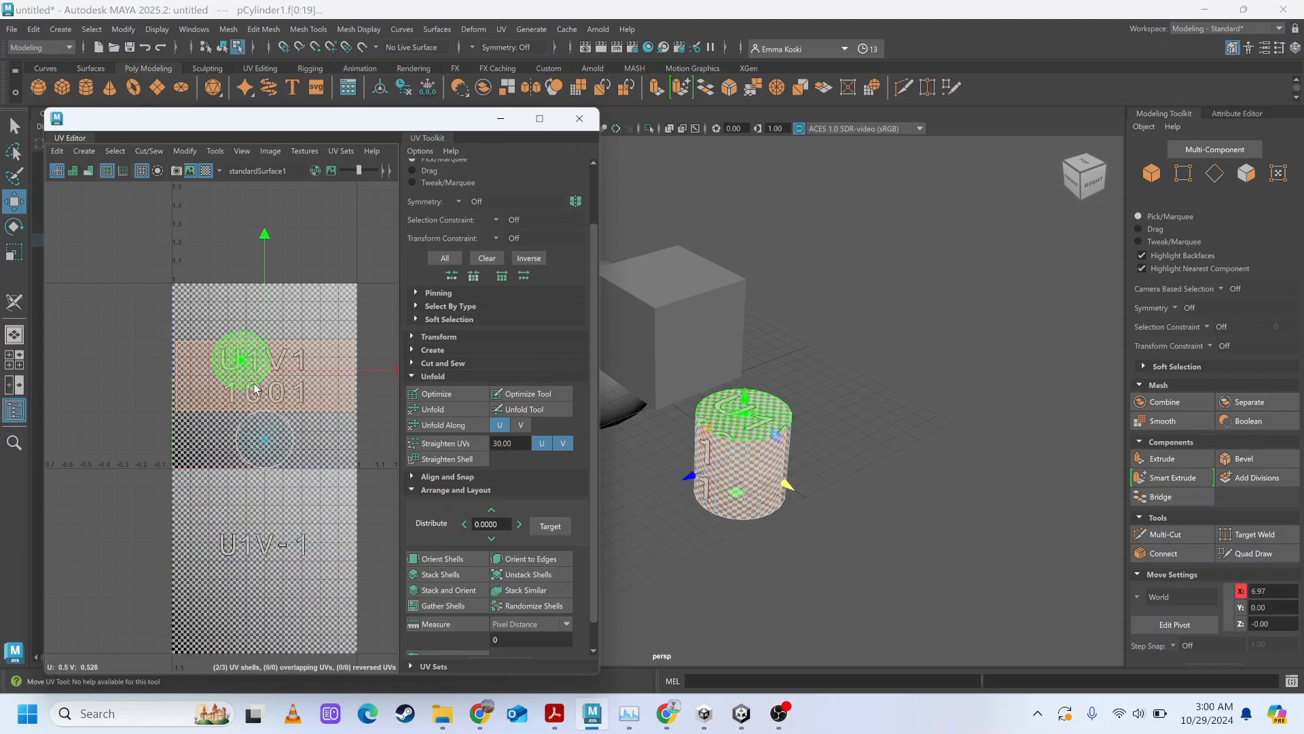
click(807, 425)
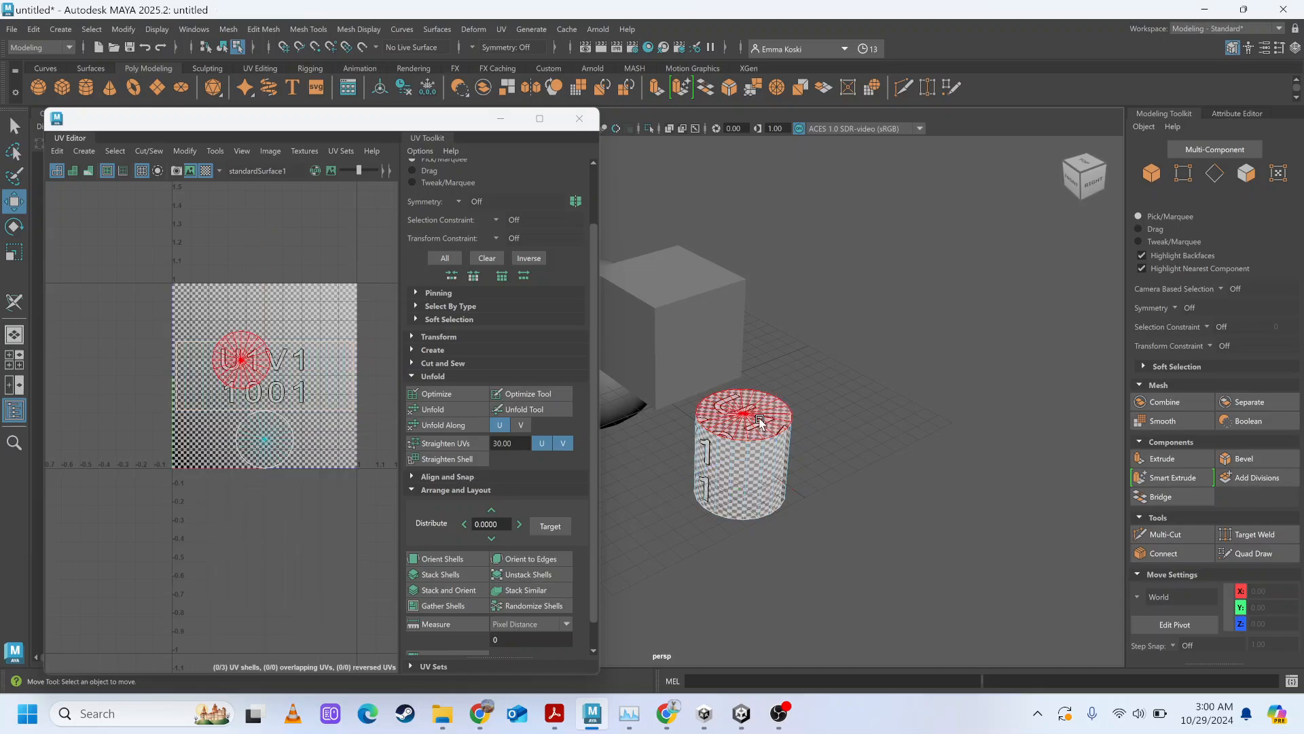
click(760, 422)
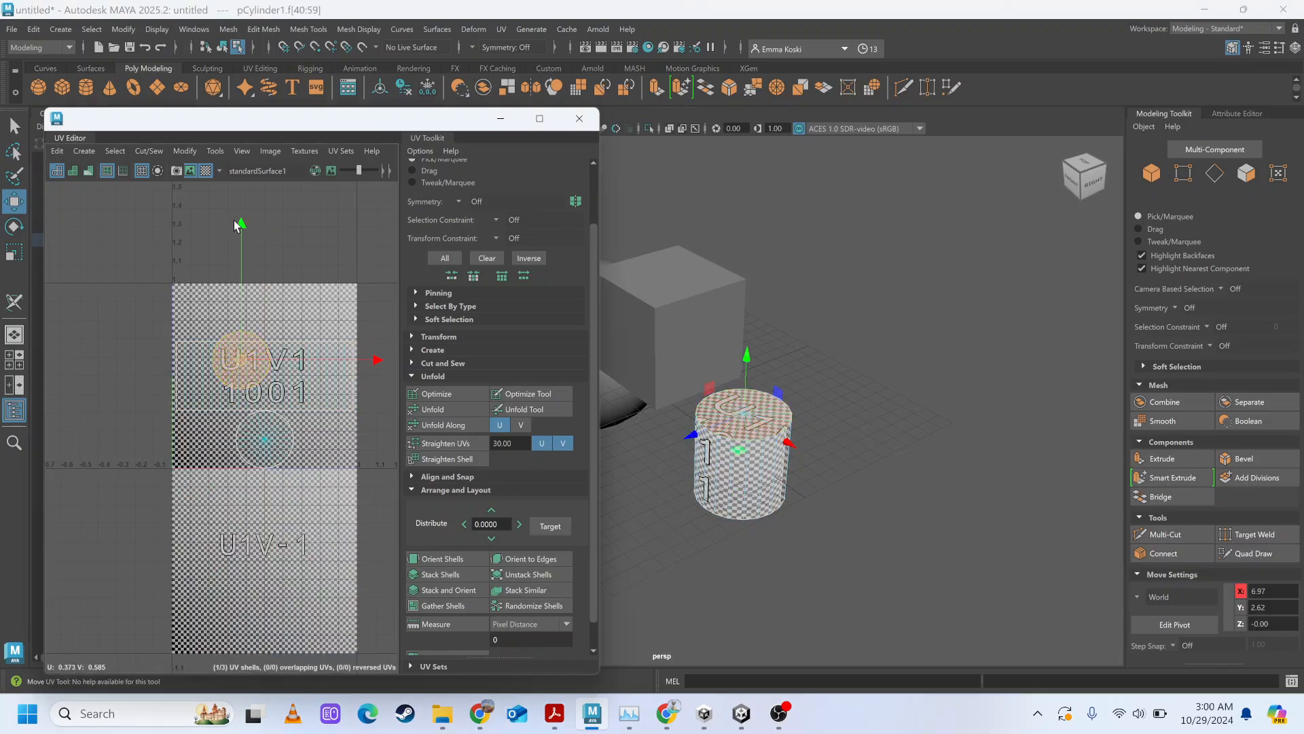
drag(240, 224, 246, 169)
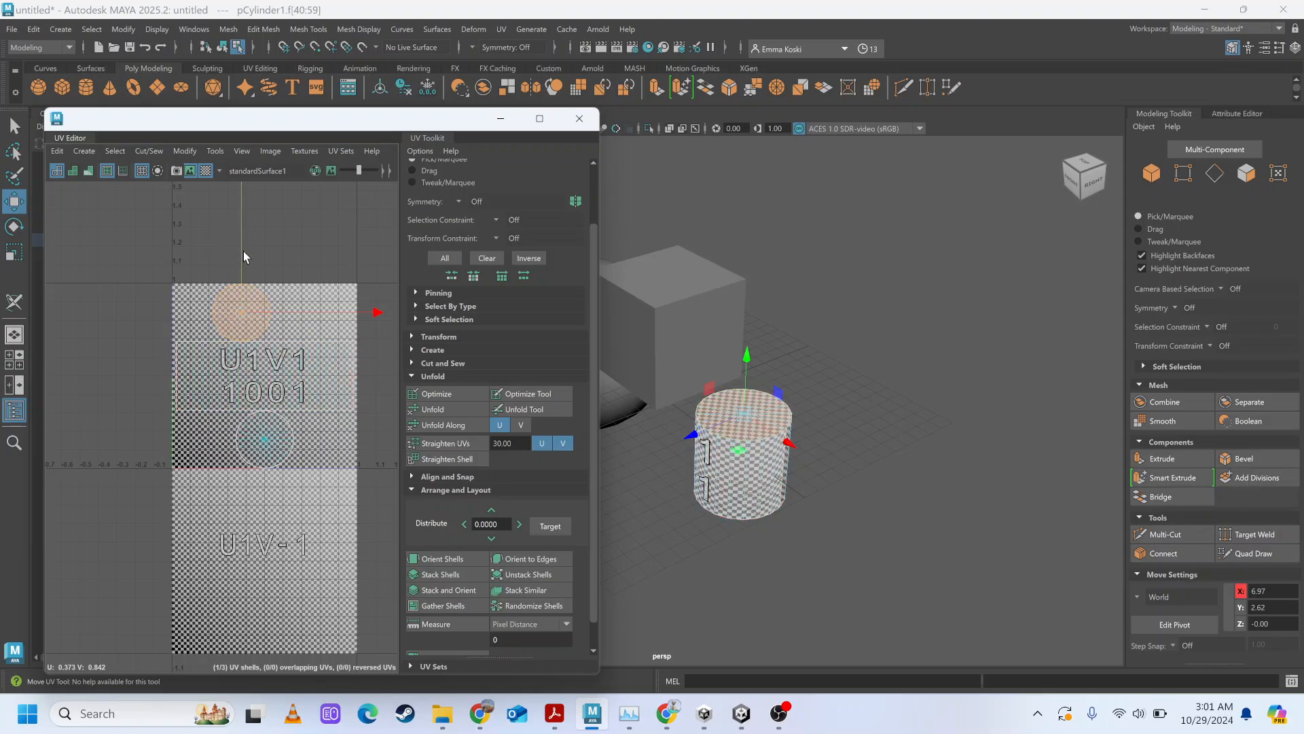
drag(241, 250, 239, 304)
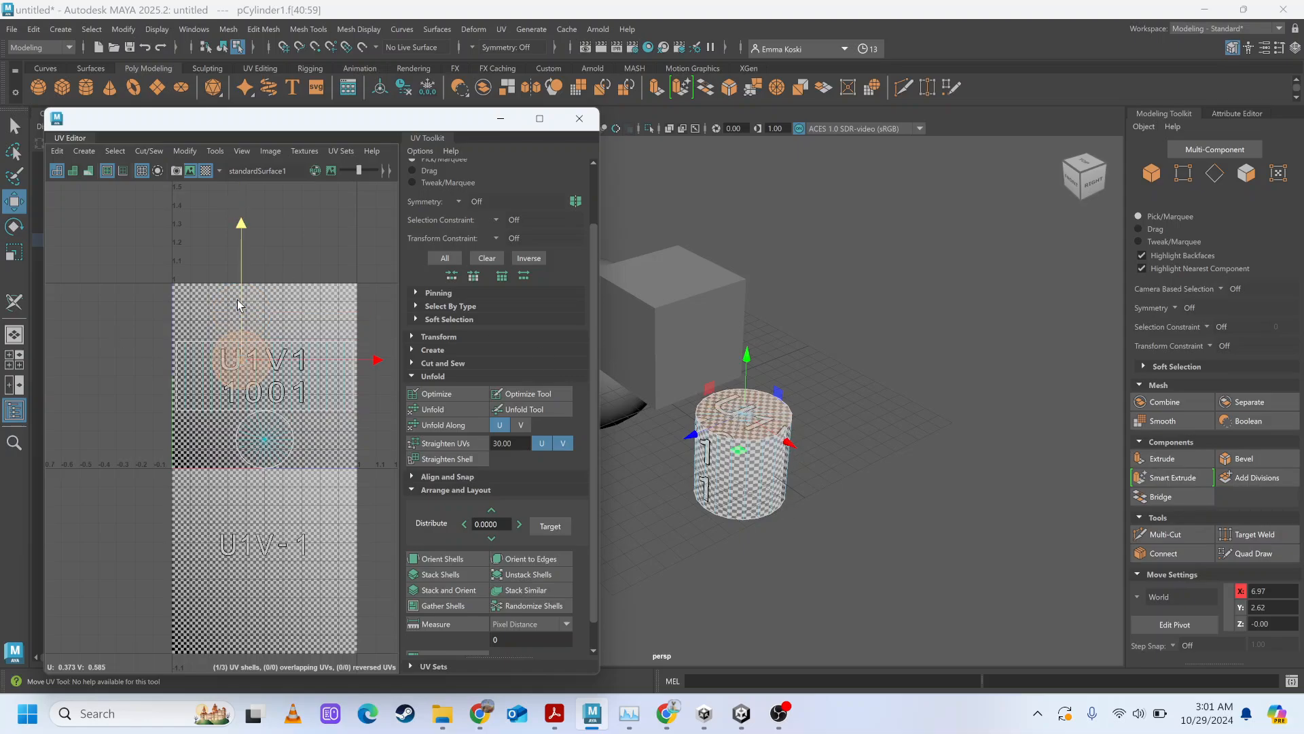
drag(241, 298, 225, 254)
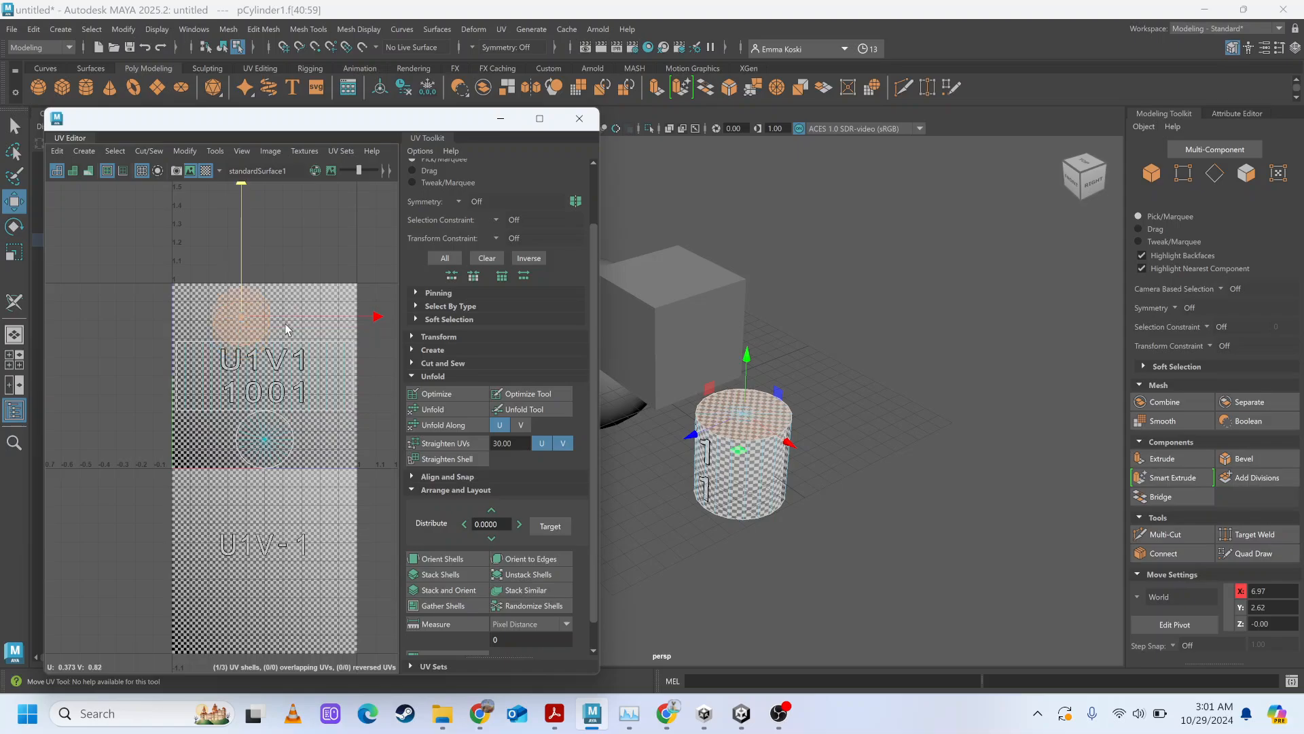
click(319, 337)
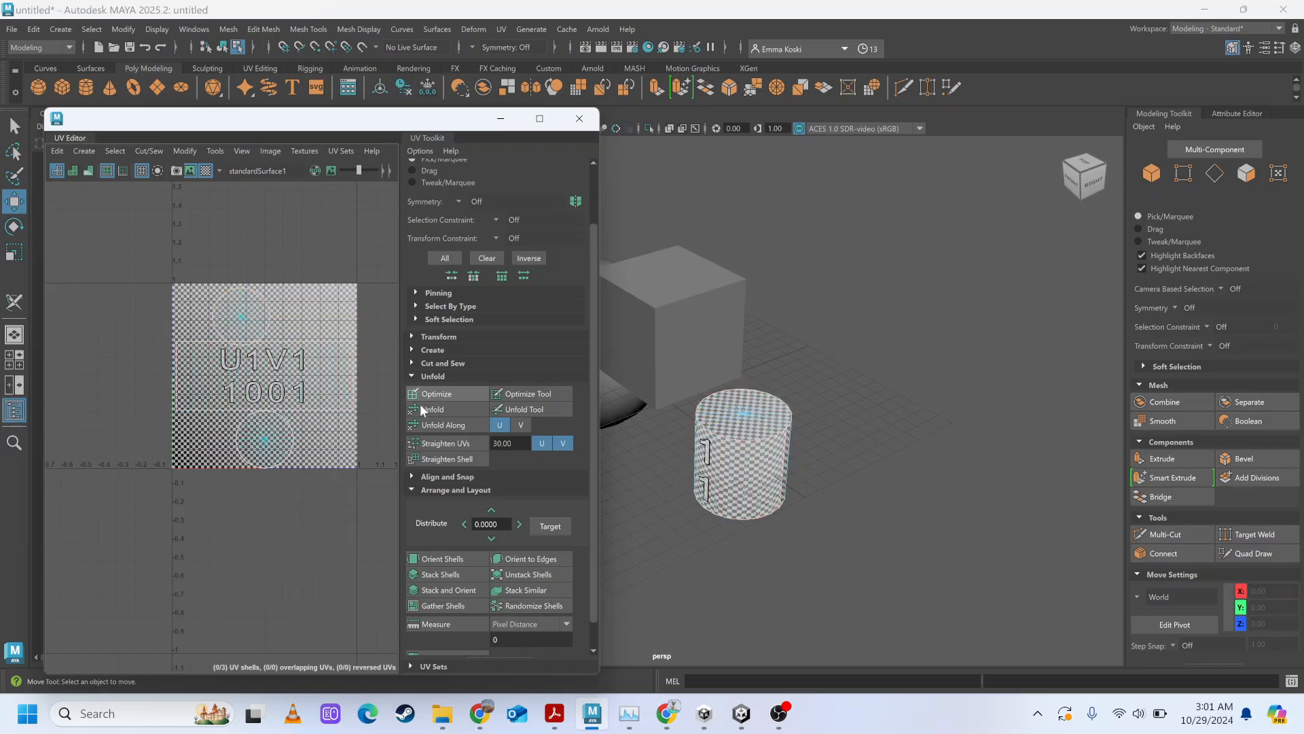
Select the cylinder's top cap UV shell and slide it vertically over the checker map, onto the side shell and back up to V 0.792.
click(243, 299)
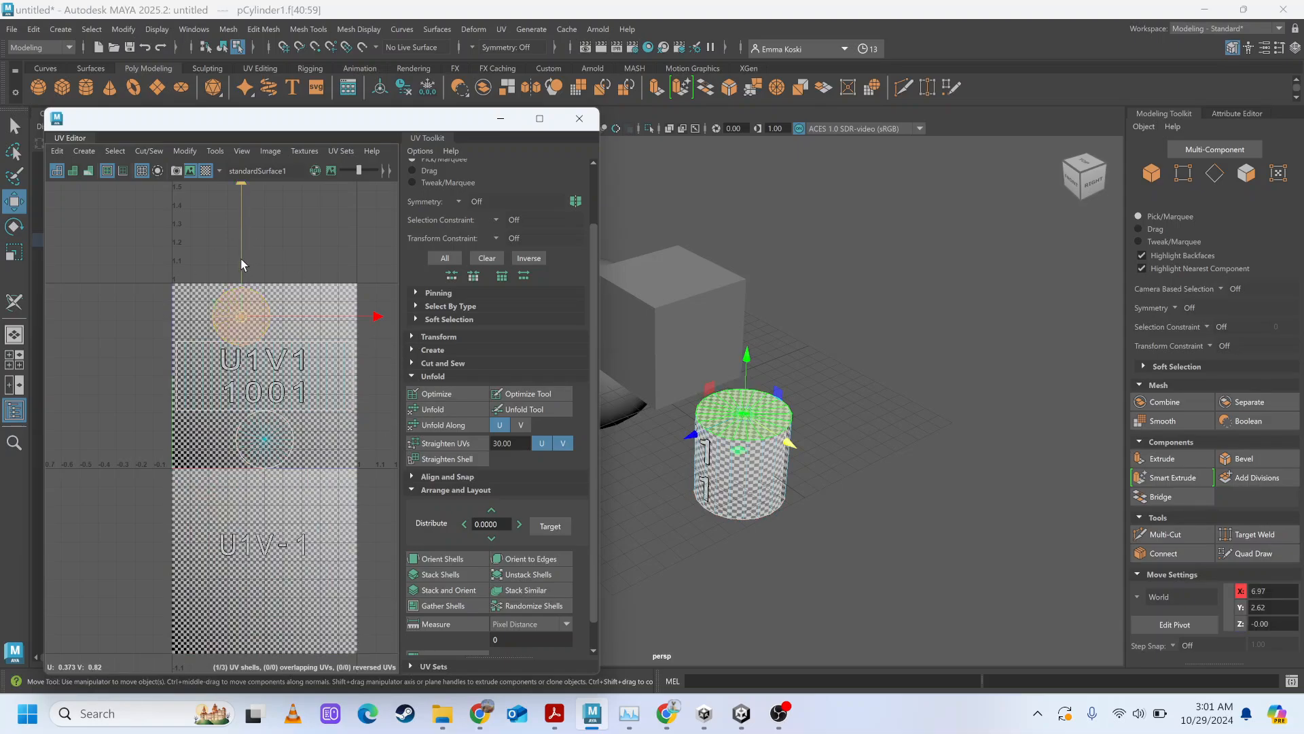
mouse_move(241, 258)
mouse_down()
mouse_move(241, 246)
mouse_move(241, 263)
mouse_up()
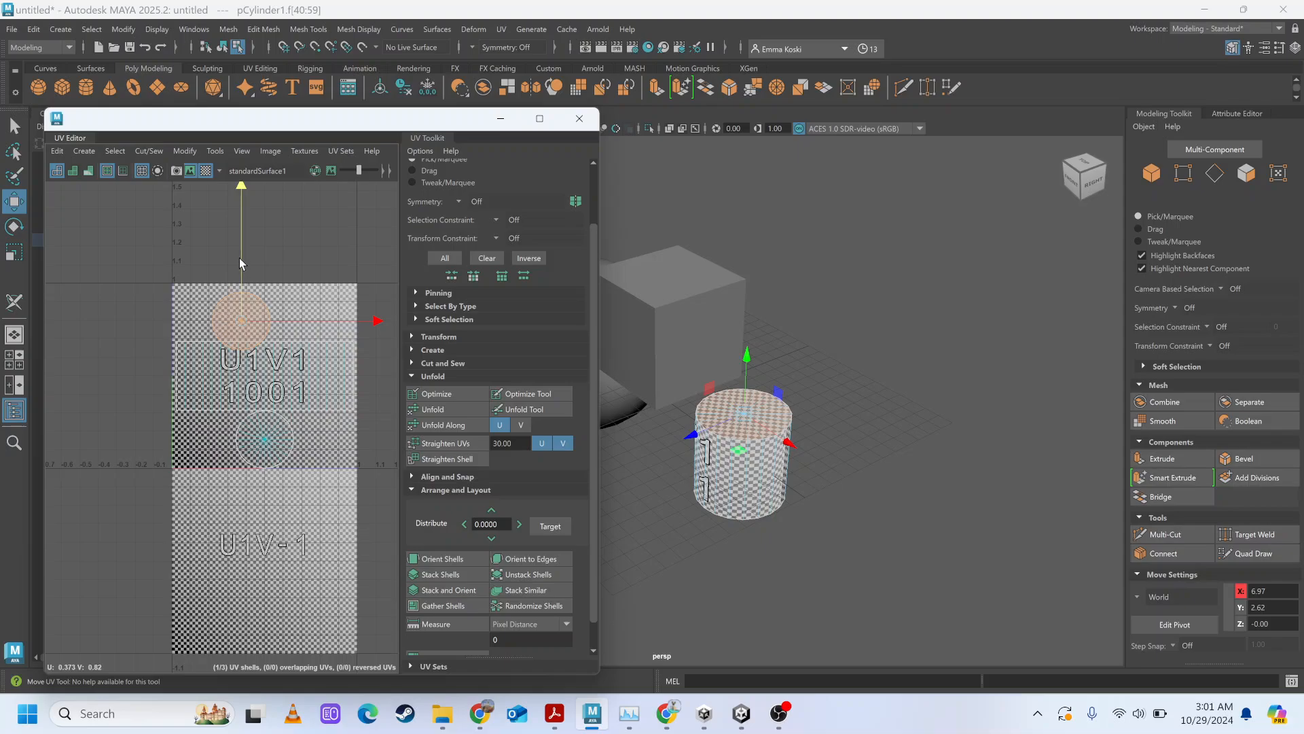
scroll(257, 404, up, 1)
scroll(257, 404, up, 1)
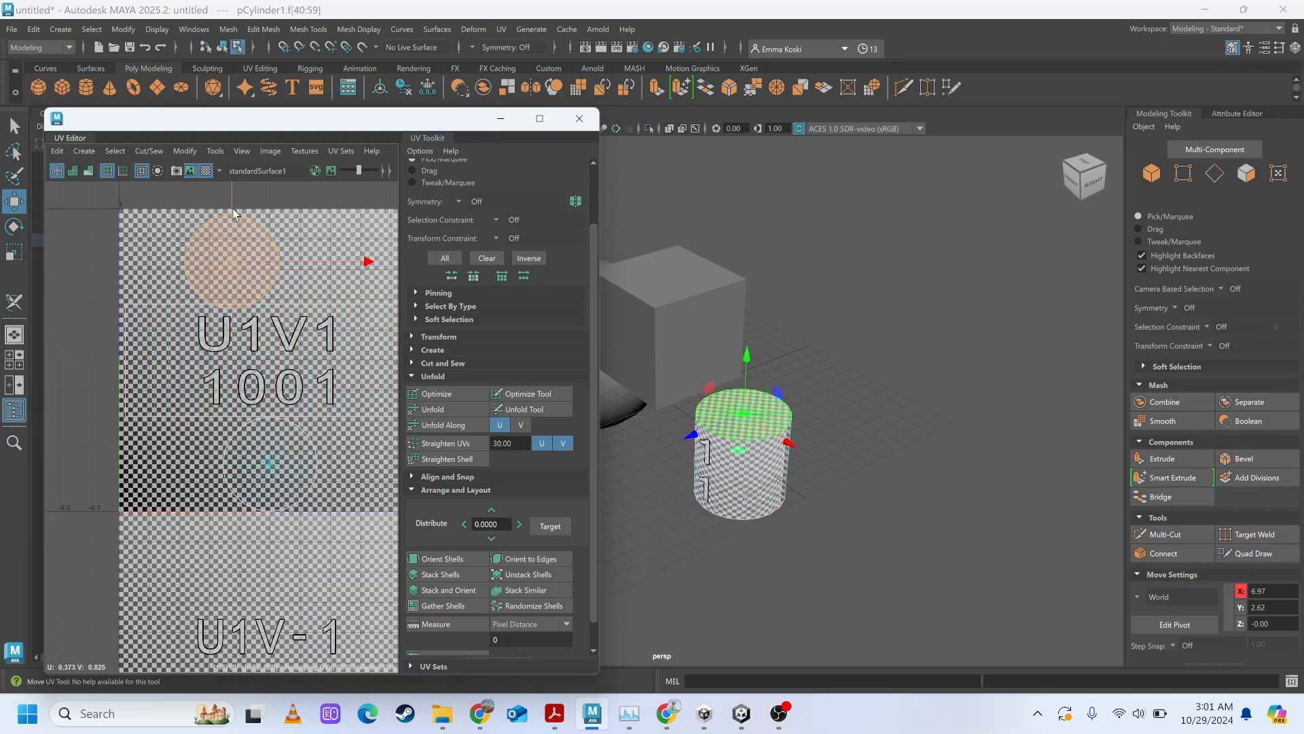
drag(234, 214, 237, 256)
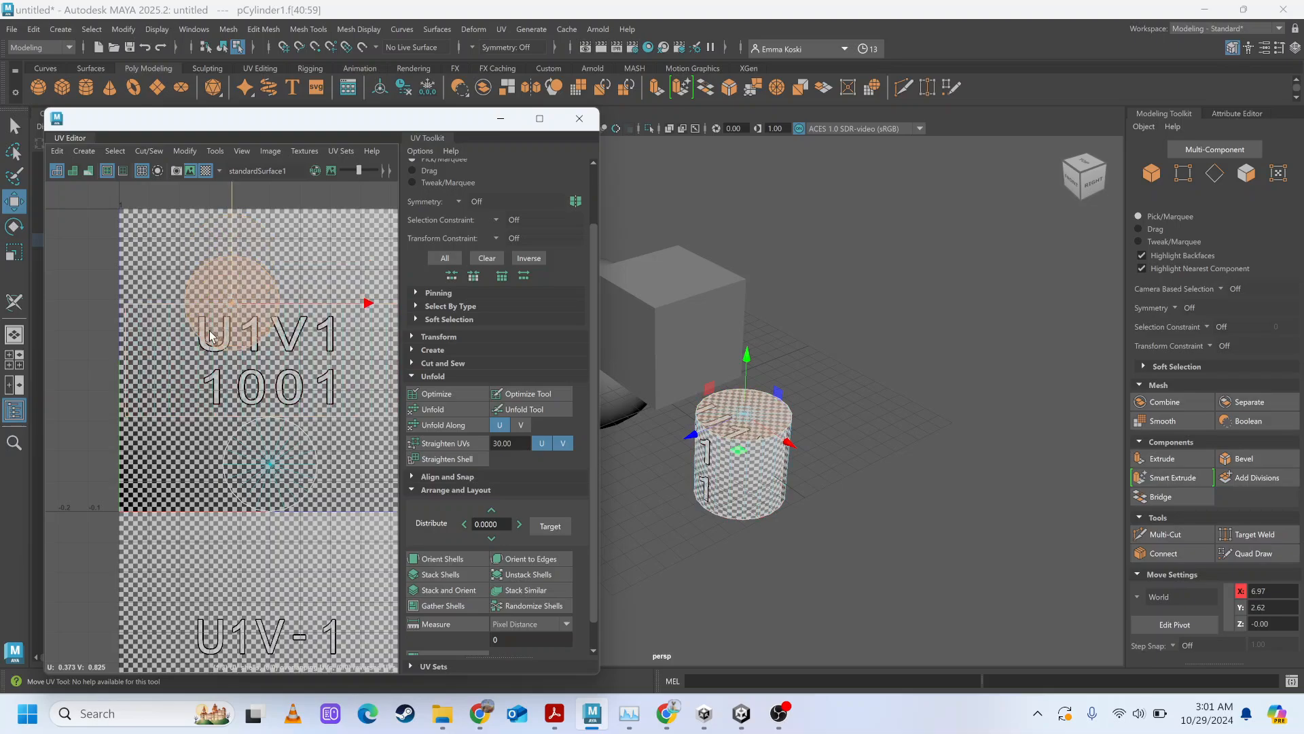
drag(209, 330, 190, 213)
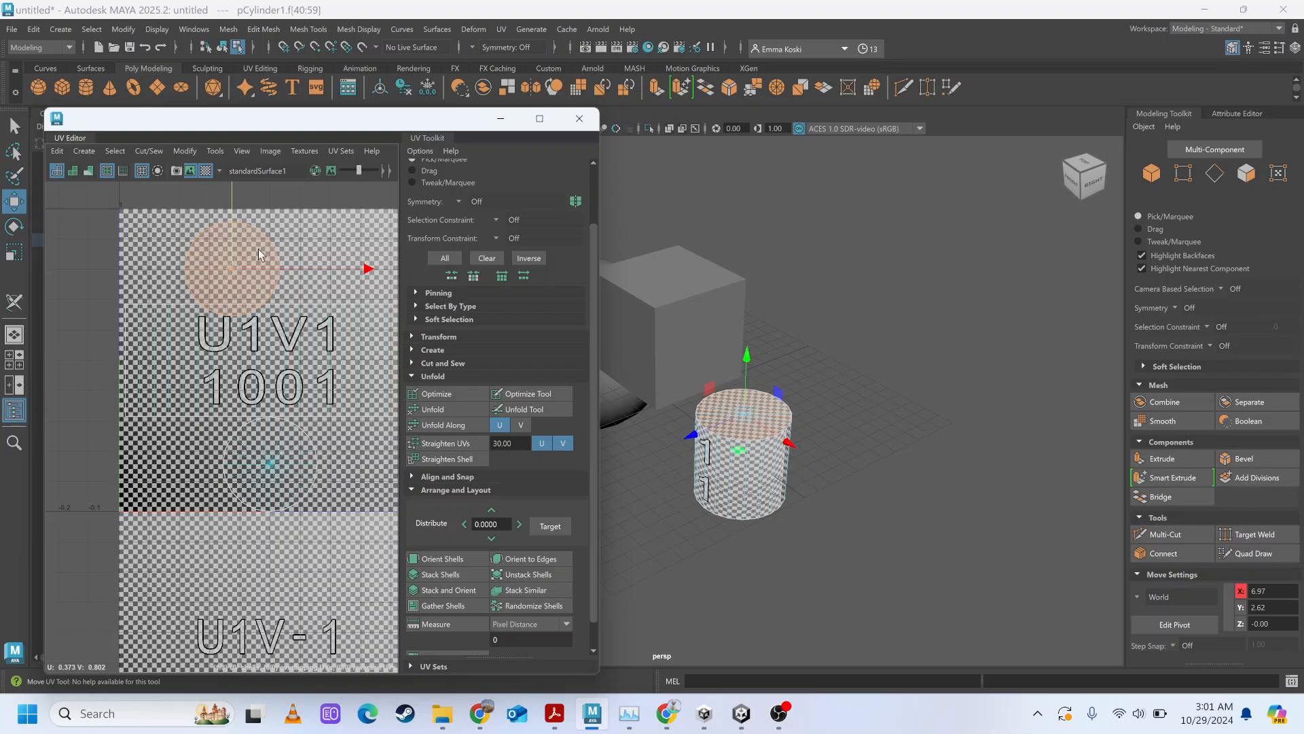
mouse_move(239, 195)
mouse_down()
mouse_move(231, 312)
mouse_move(231, 206)
mouse_move(216, 193)
mouse_up()
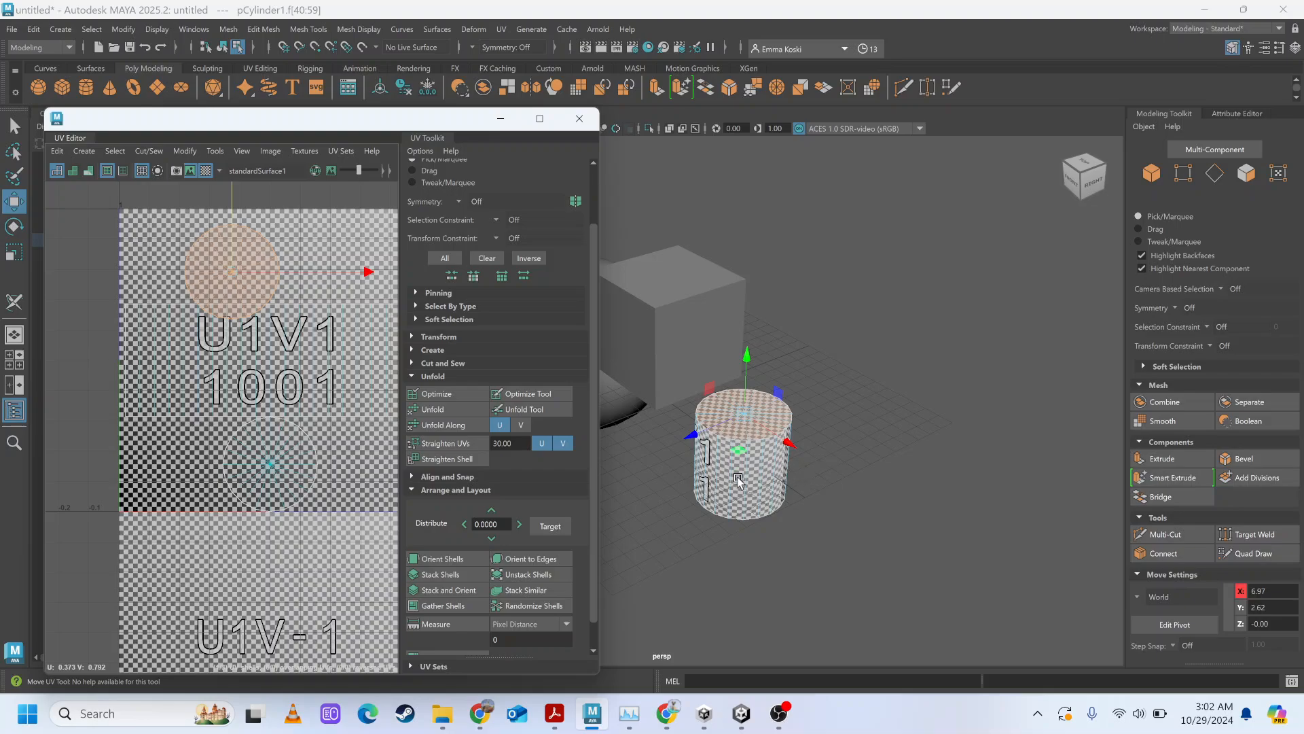
alt+drag(734, 476, 796, 493)
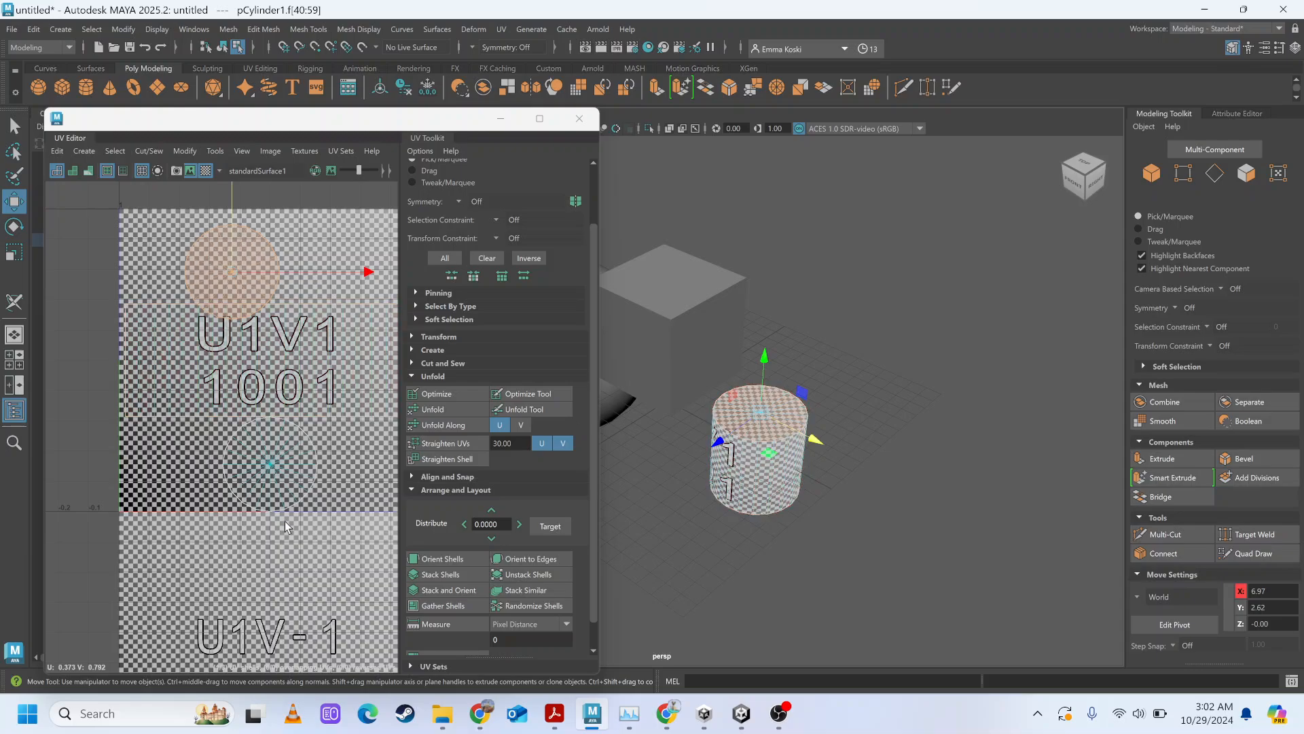
Try the Scale tool on the top cap UV shell, and move the shell to U 0.184, V 0.821 above the side shell.
key(r)
click(267, 318)
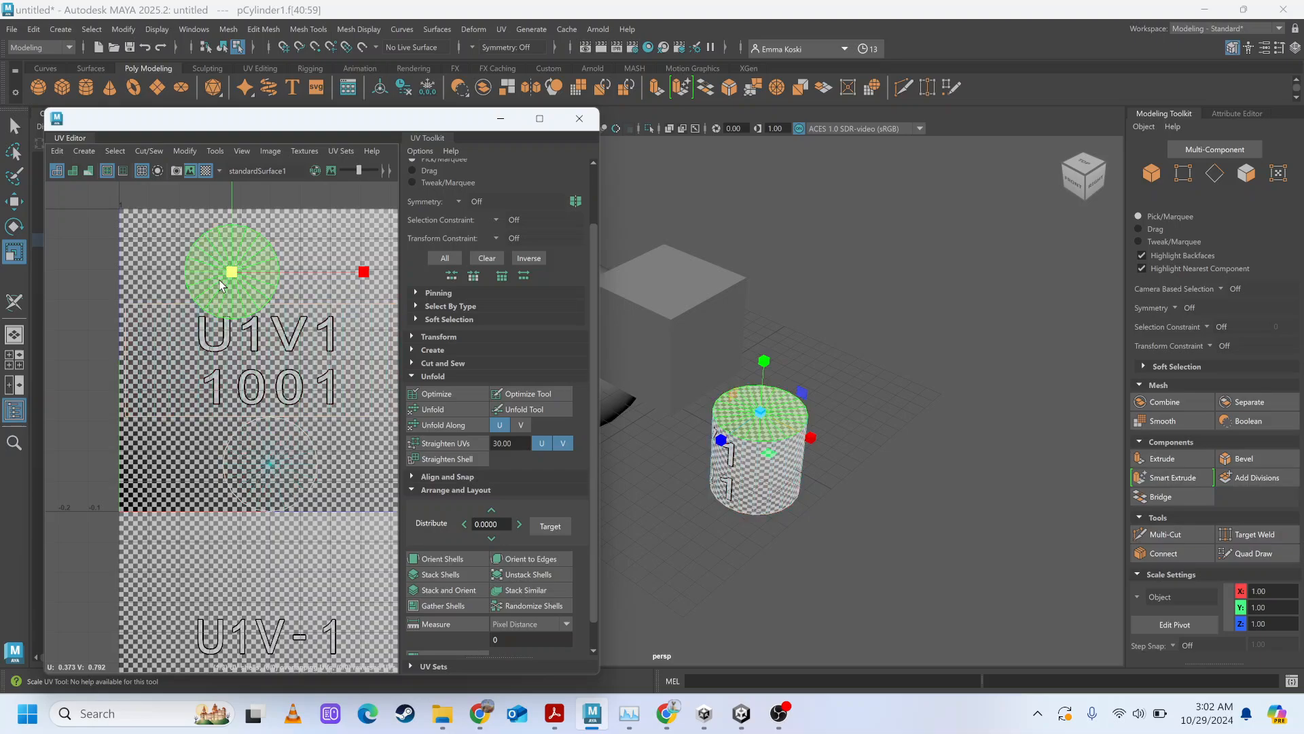
key(w)
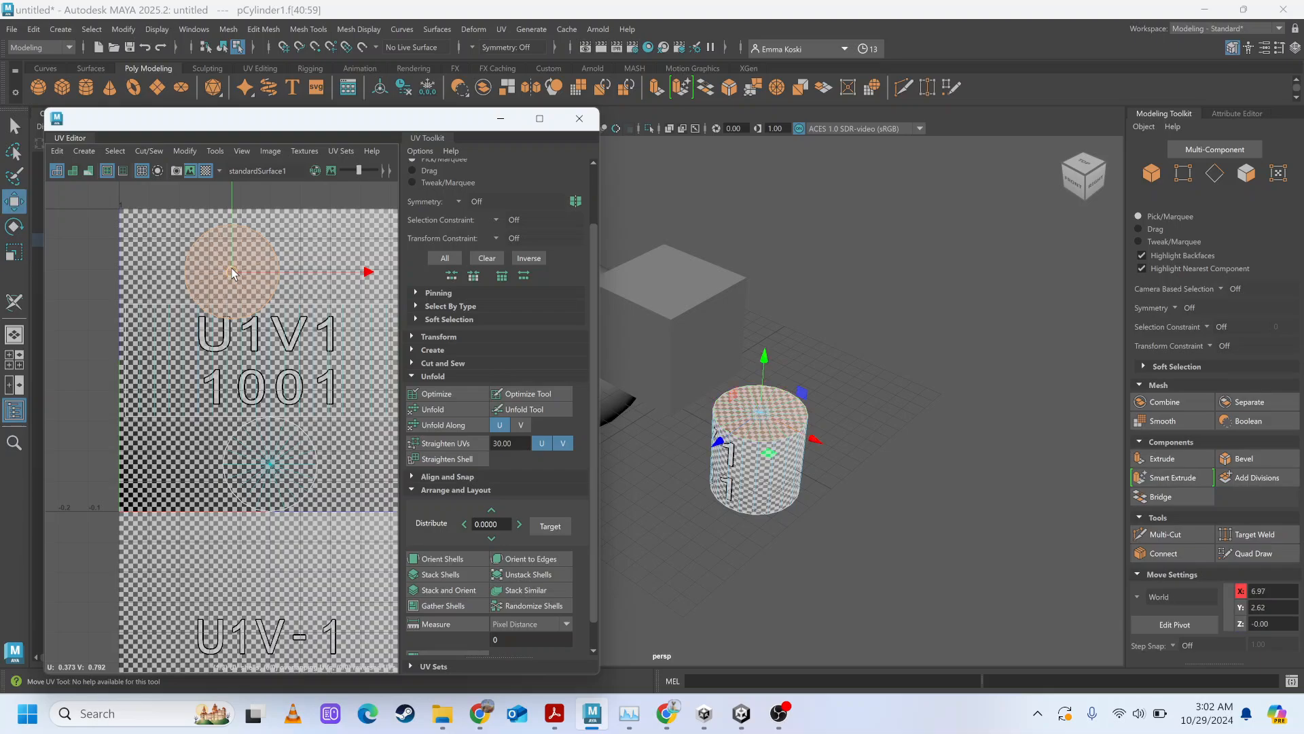
drag(232, 273, 175, 261)
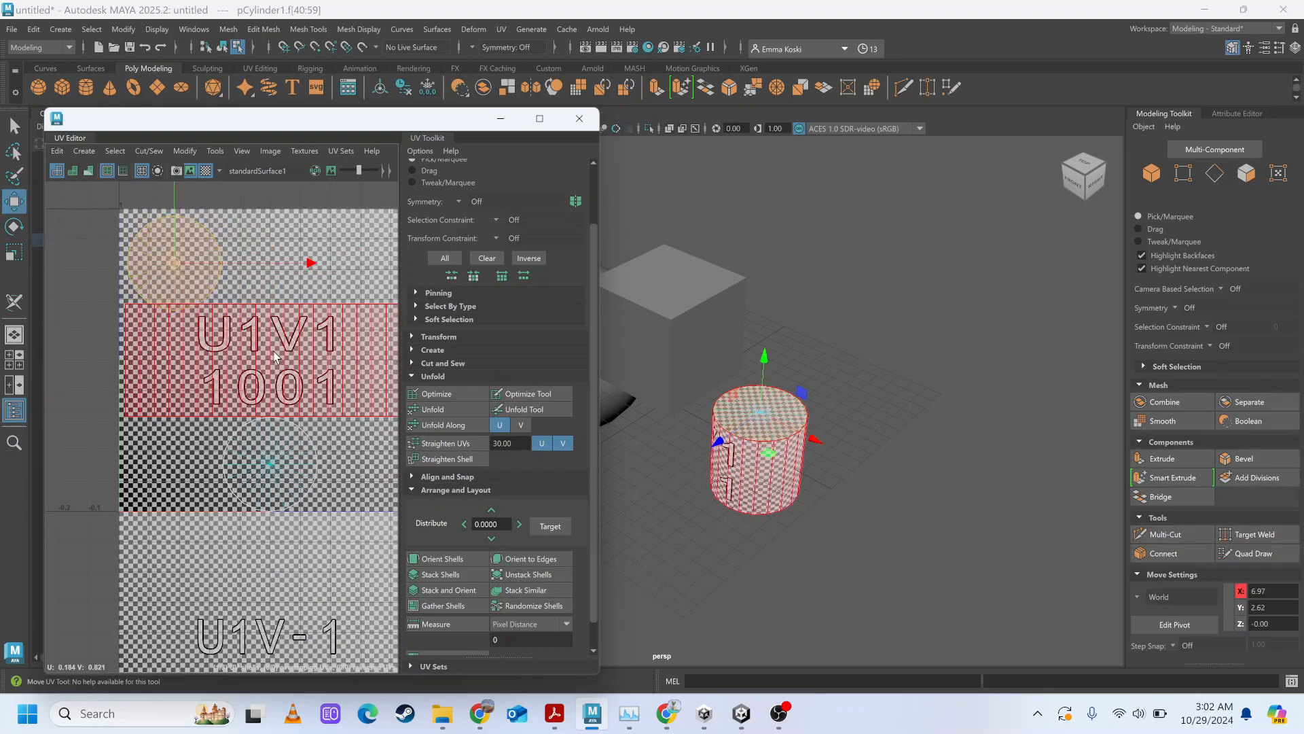
scroll(275, 355, down, 3)
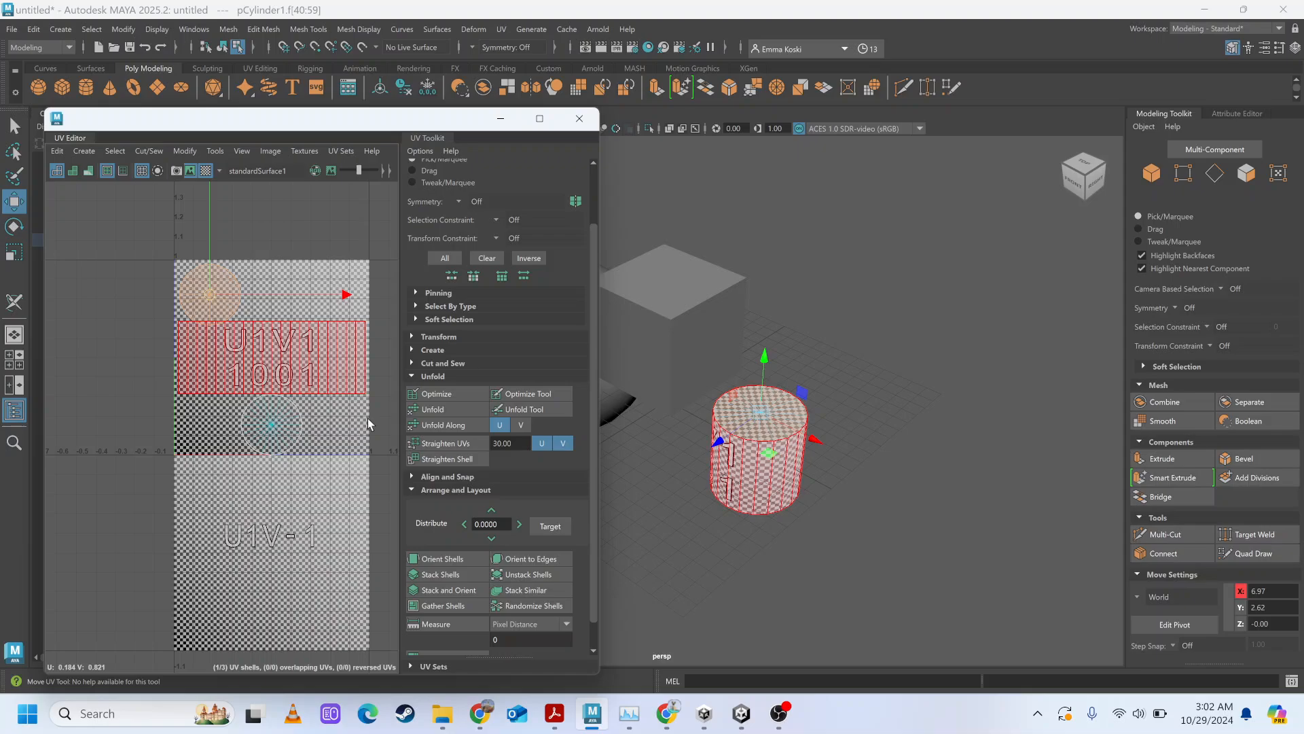
Collapse the Unfold and Selection sections of the UV Toolkit, keeping Arrange and Layout expanded.
scroll(446, 205, up, 3)
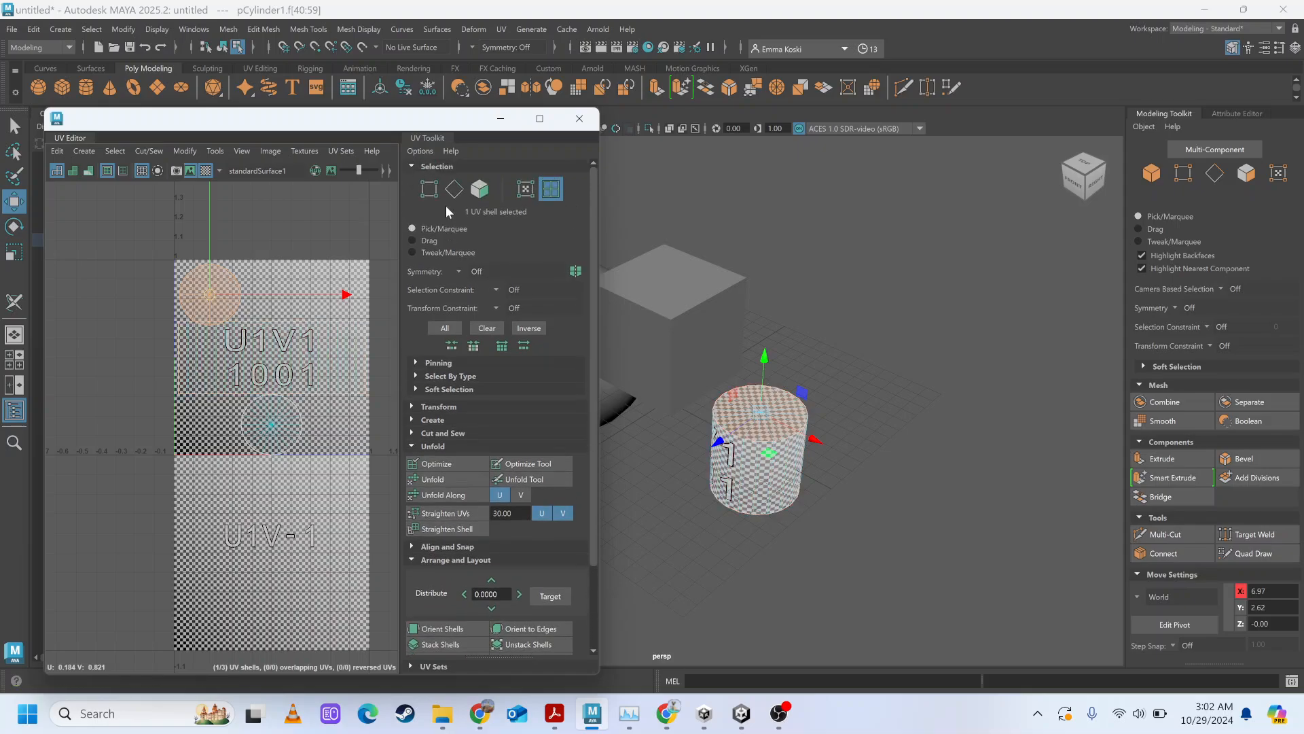
click(415, 444)
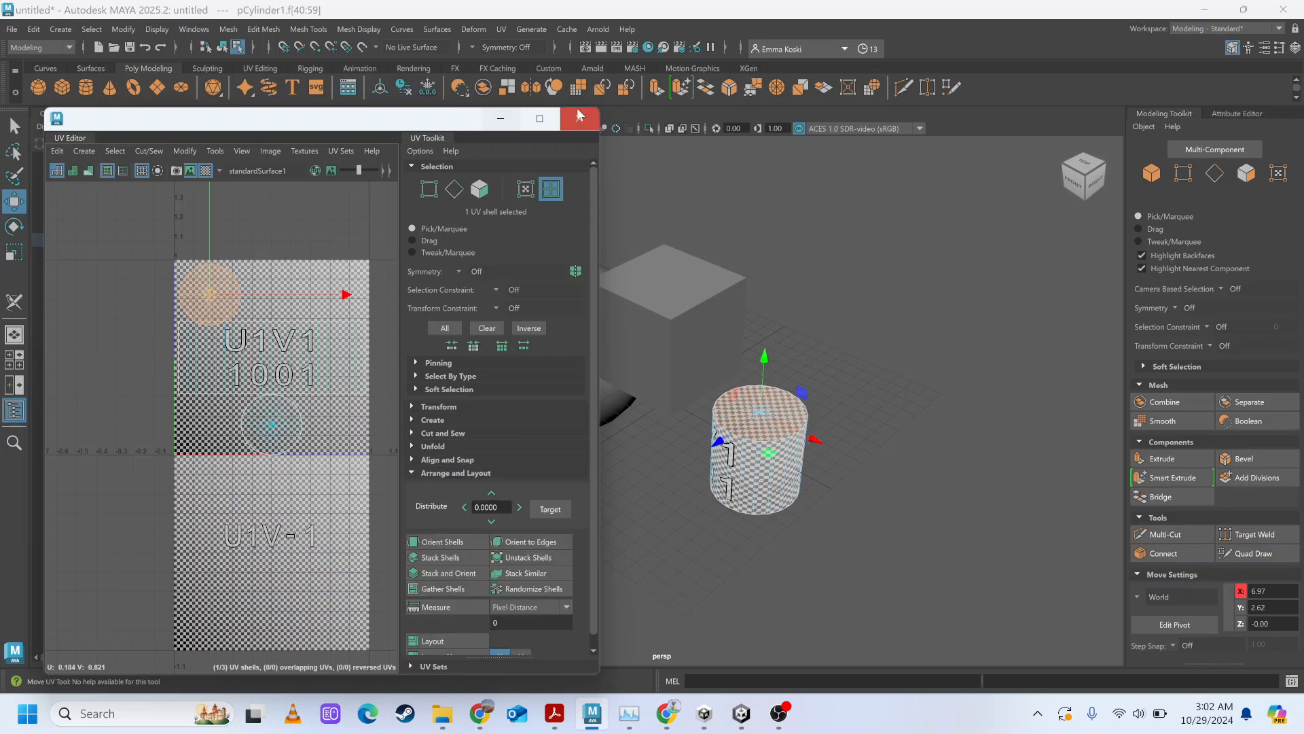
click(410, 166)
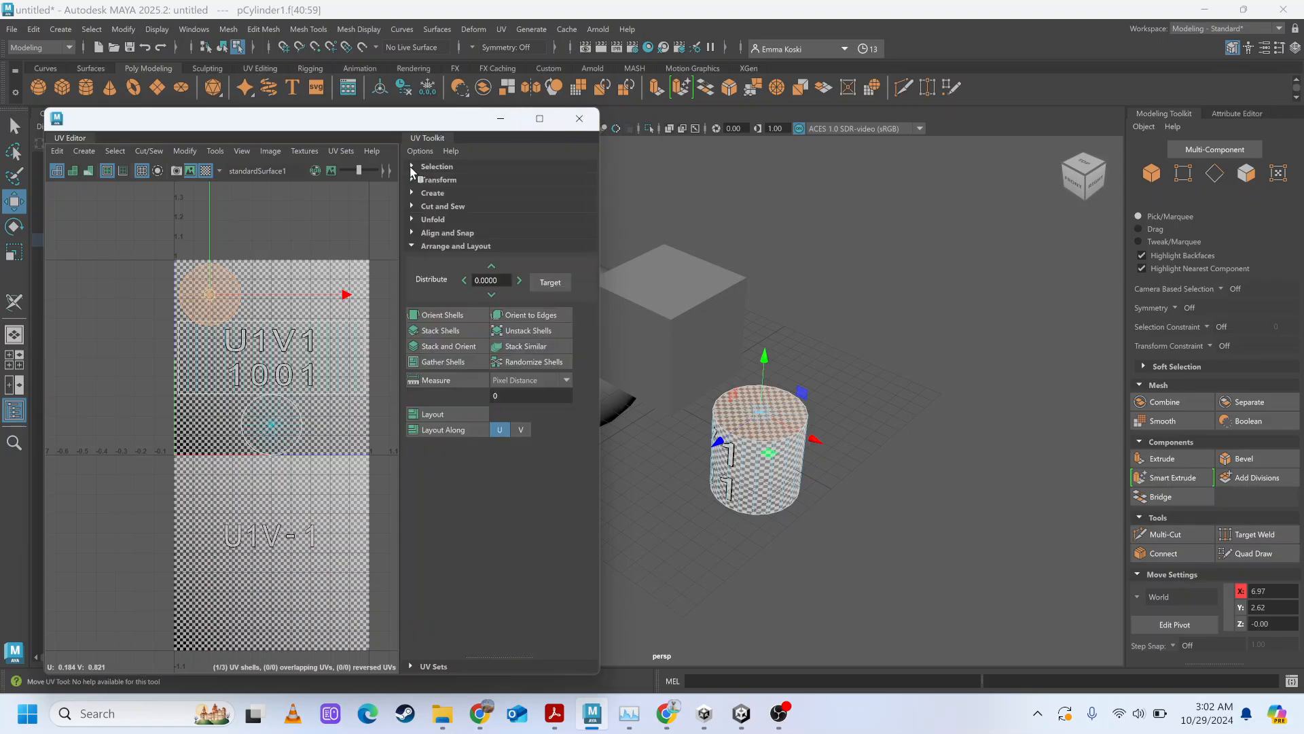
Maximize and restore the UV Editor window, and call up the UV Editor again.
click(548, 116)
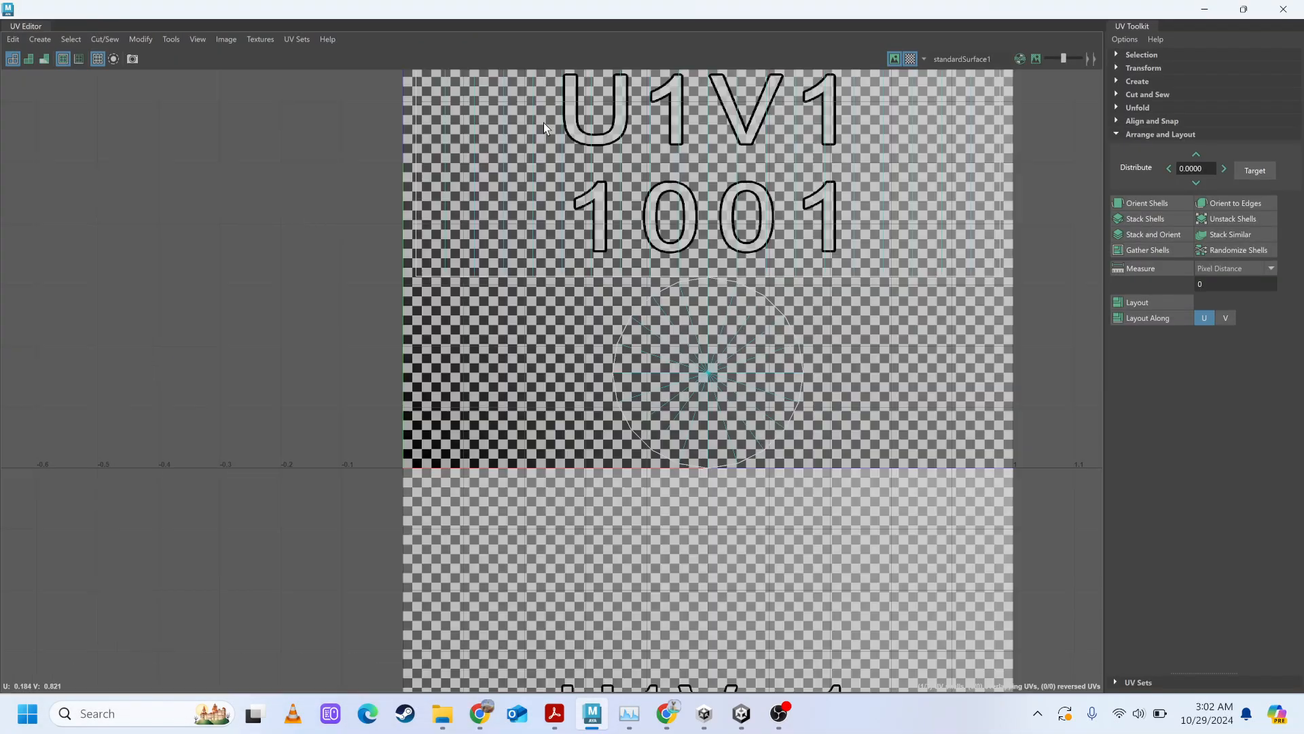
click(1243, 10)
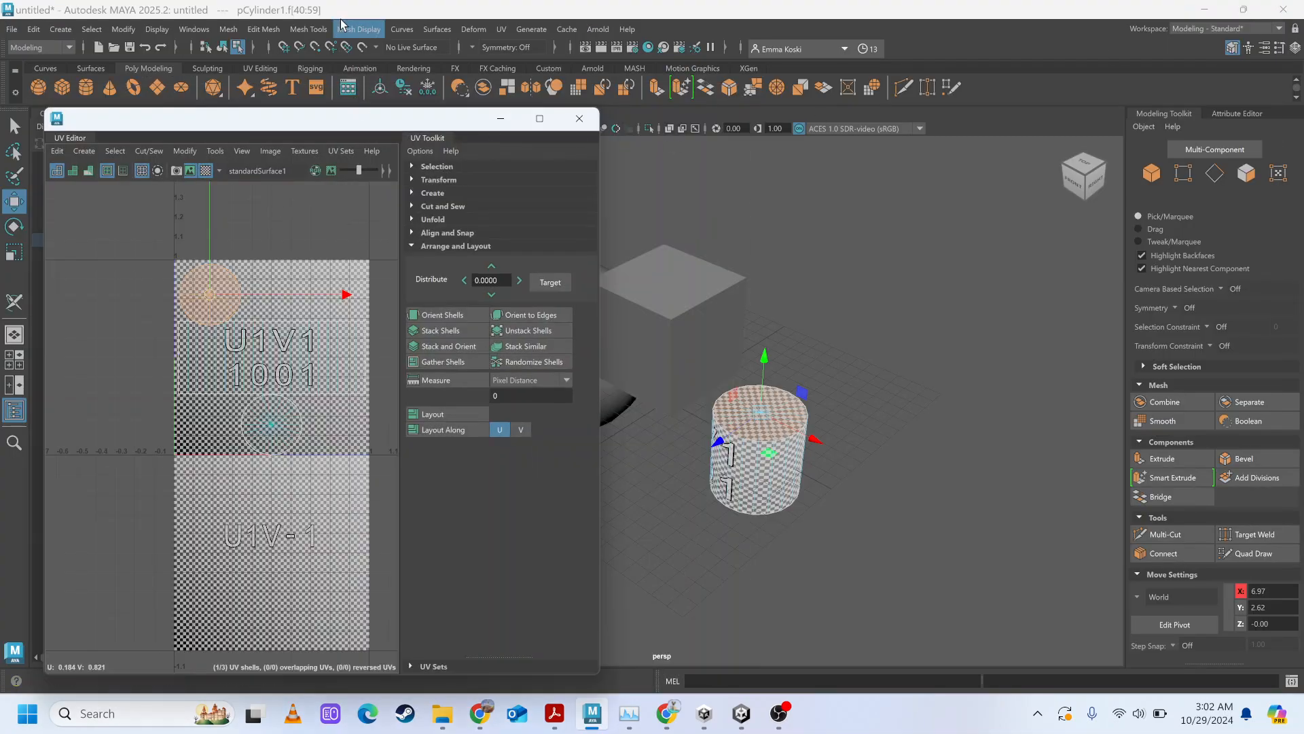
click(503, 30)
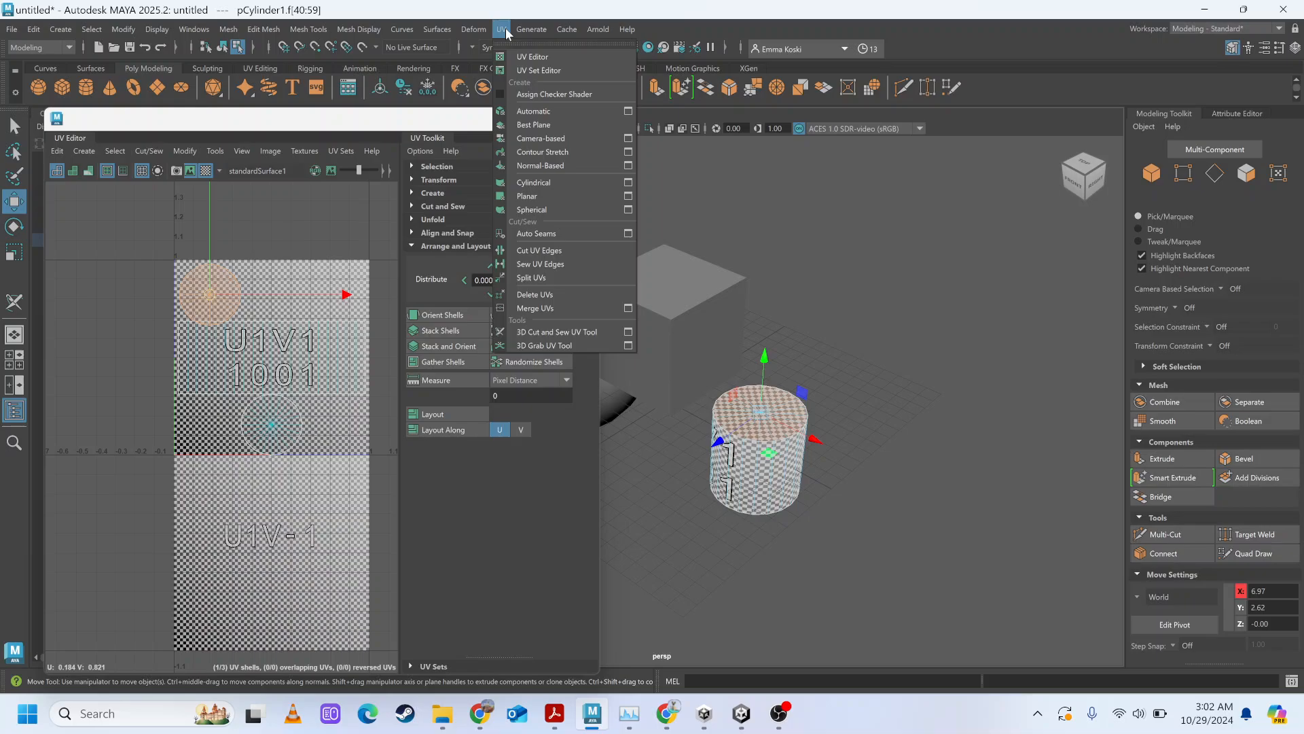
click(544, 58)
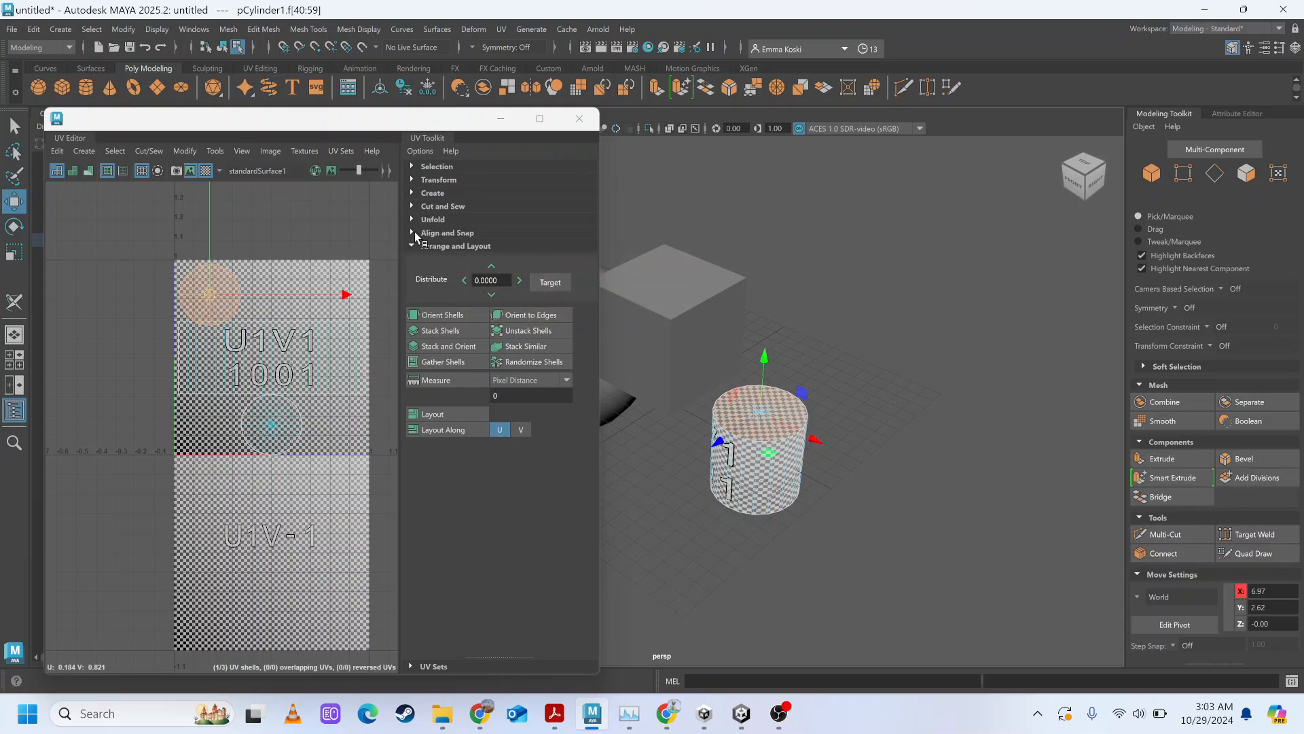
Turn off the checker map and select all three of the cylinder's UV shells.
click(206, 170)
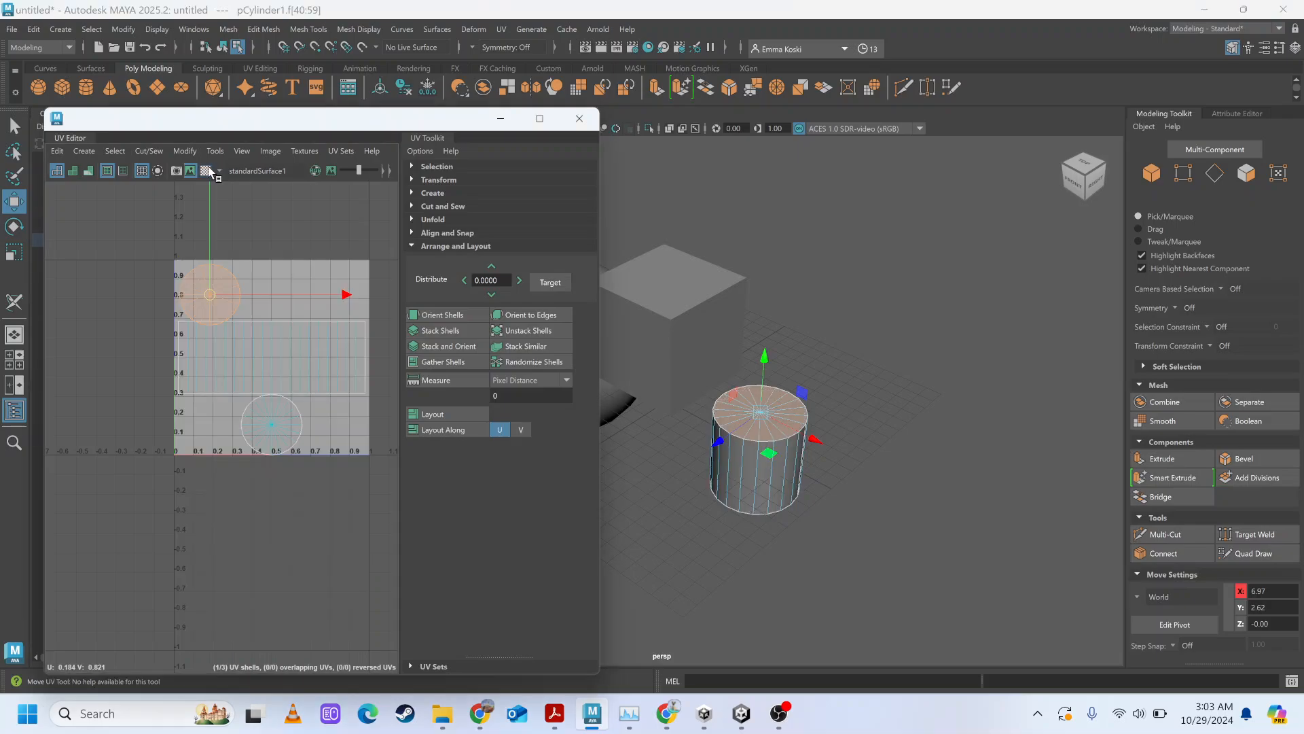
drag(139, 239, 275, 359)
drag(397, 445, 377, 486)
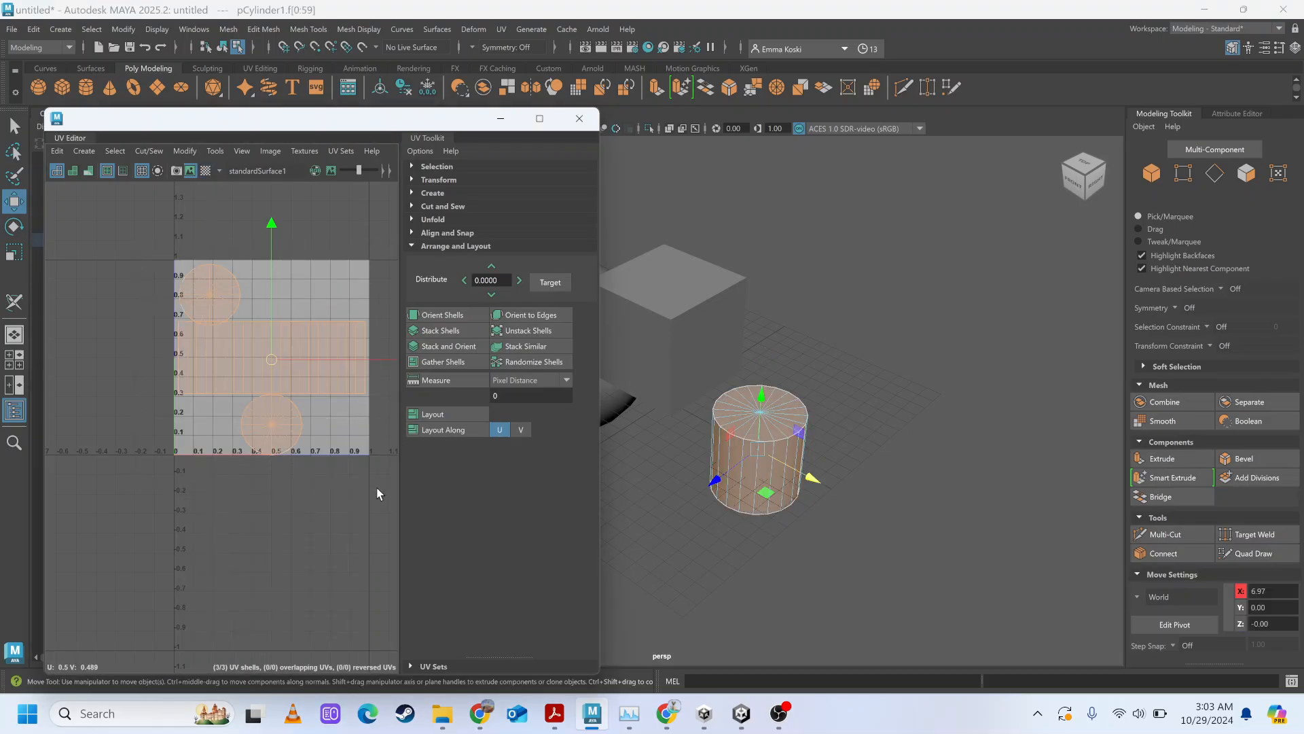
right_drag(197, 333, 157, 312)
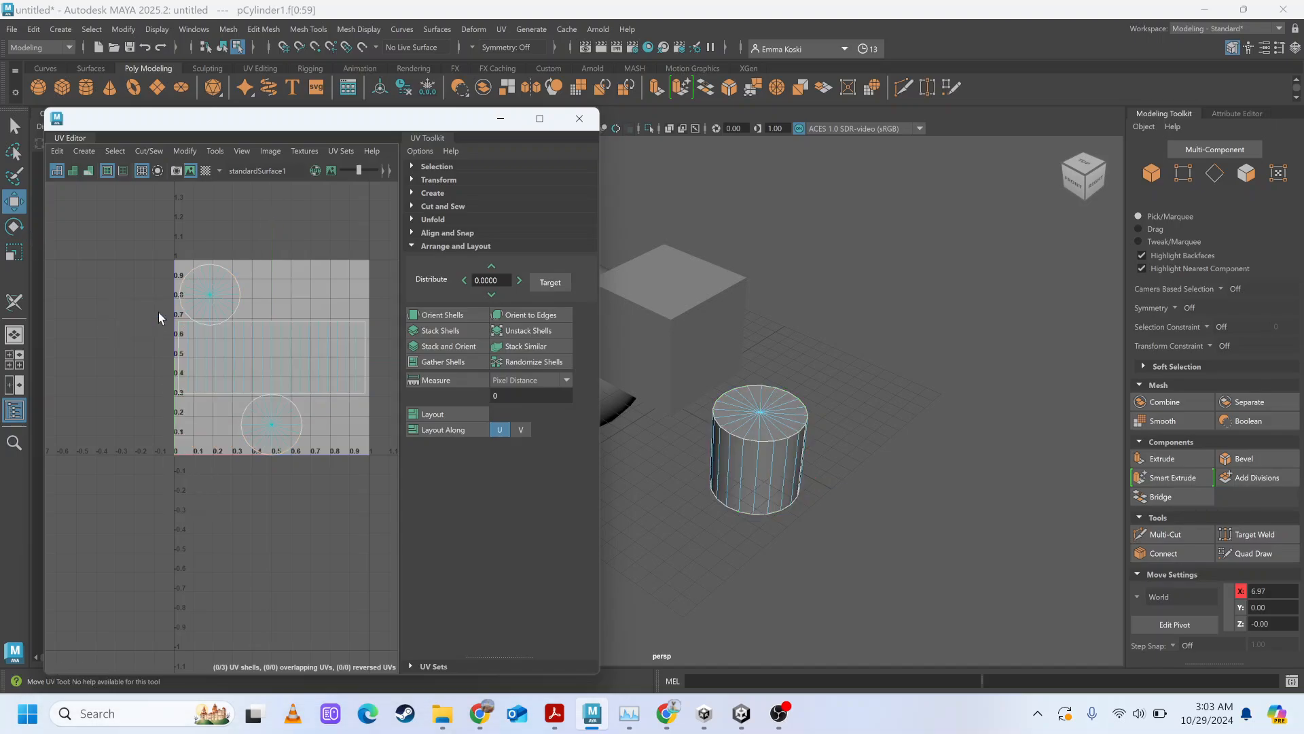
right_drag(242, 299, 209, 286)
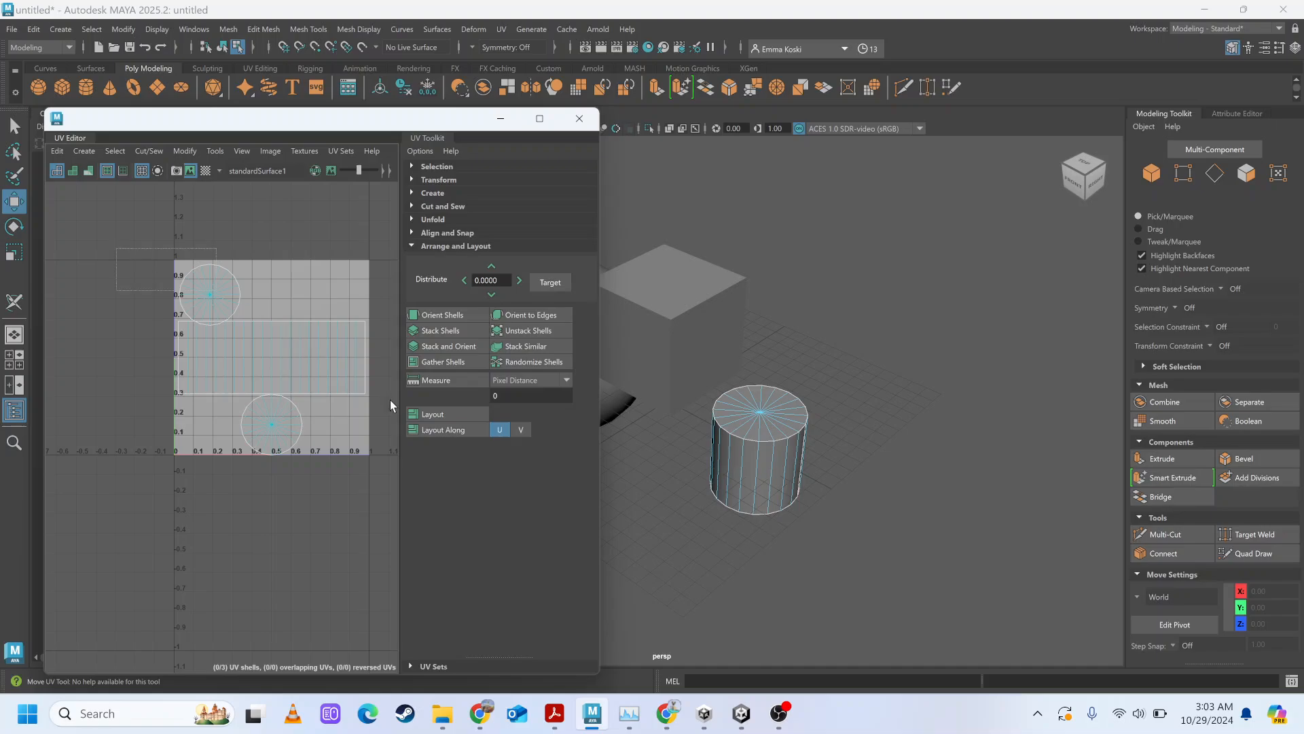
drag(384, 529, 385, 530)
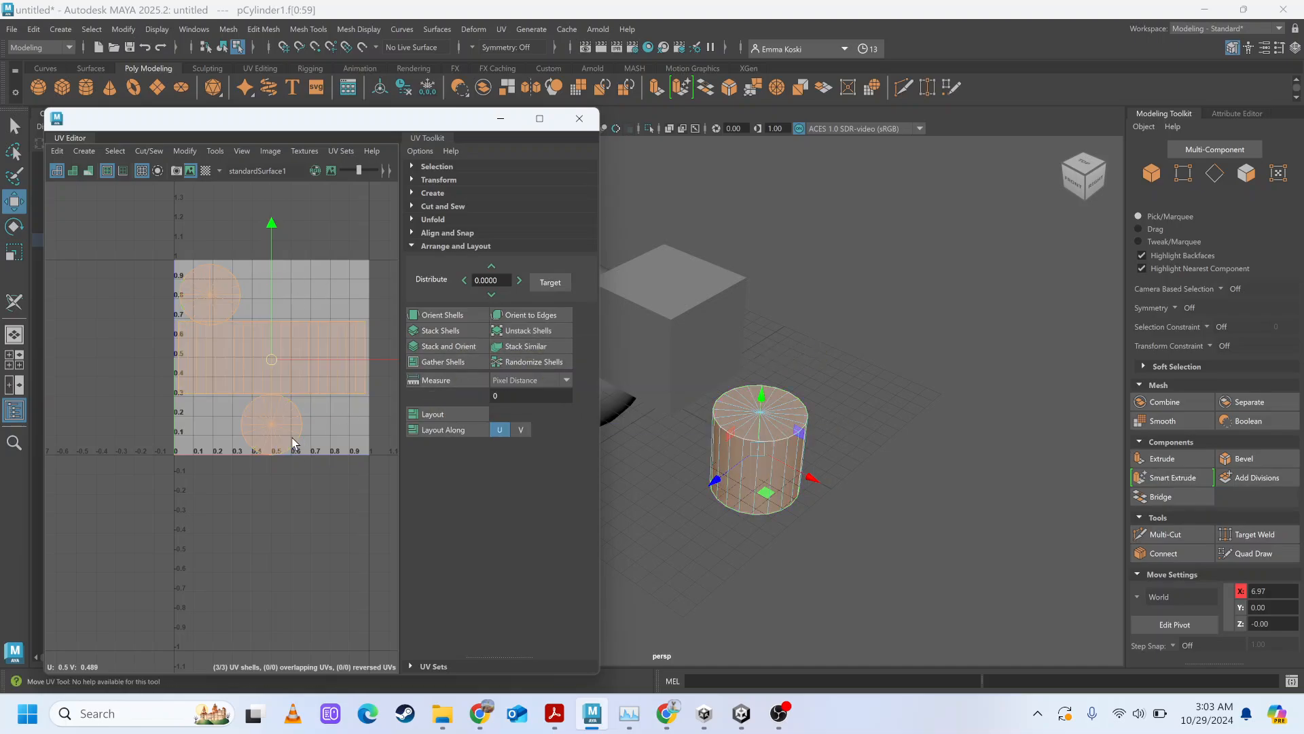
Lay out the cylinder's selected UV shells within the 0 to 1 UV space and clear the selection.
click(435, 416)
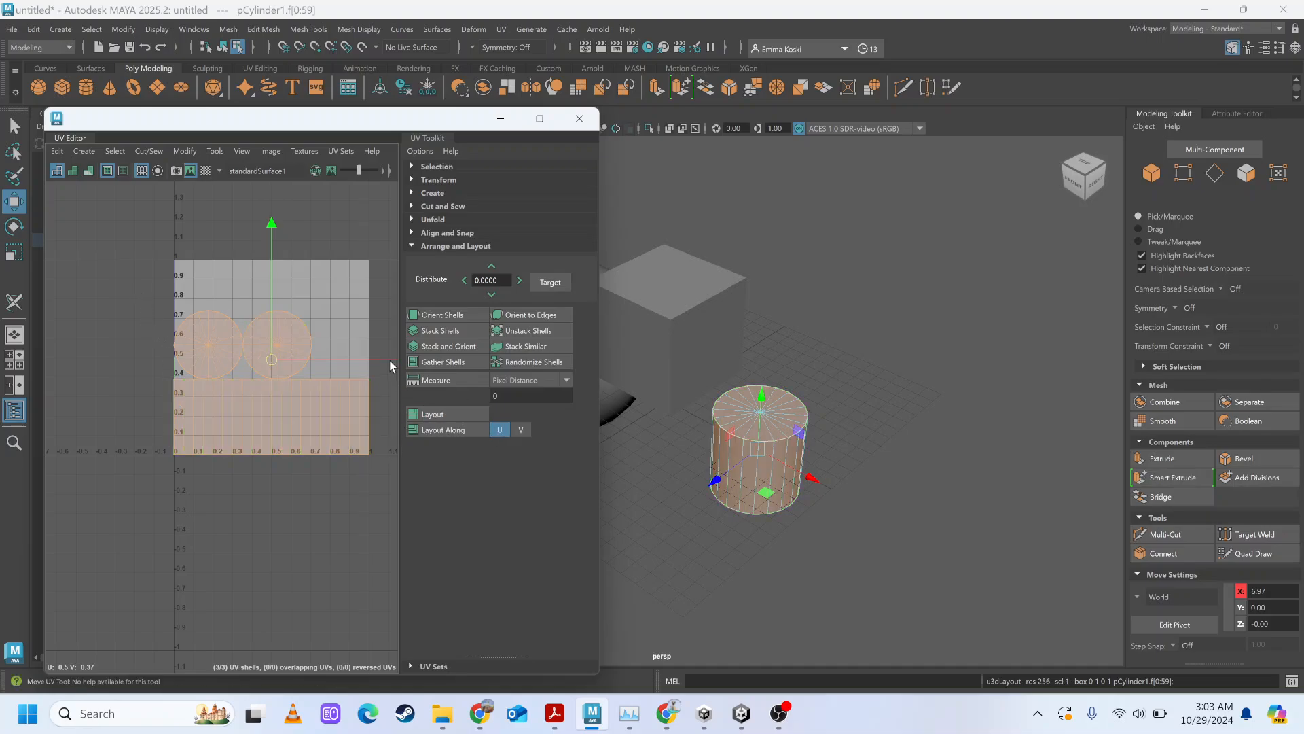
click(113, 258)
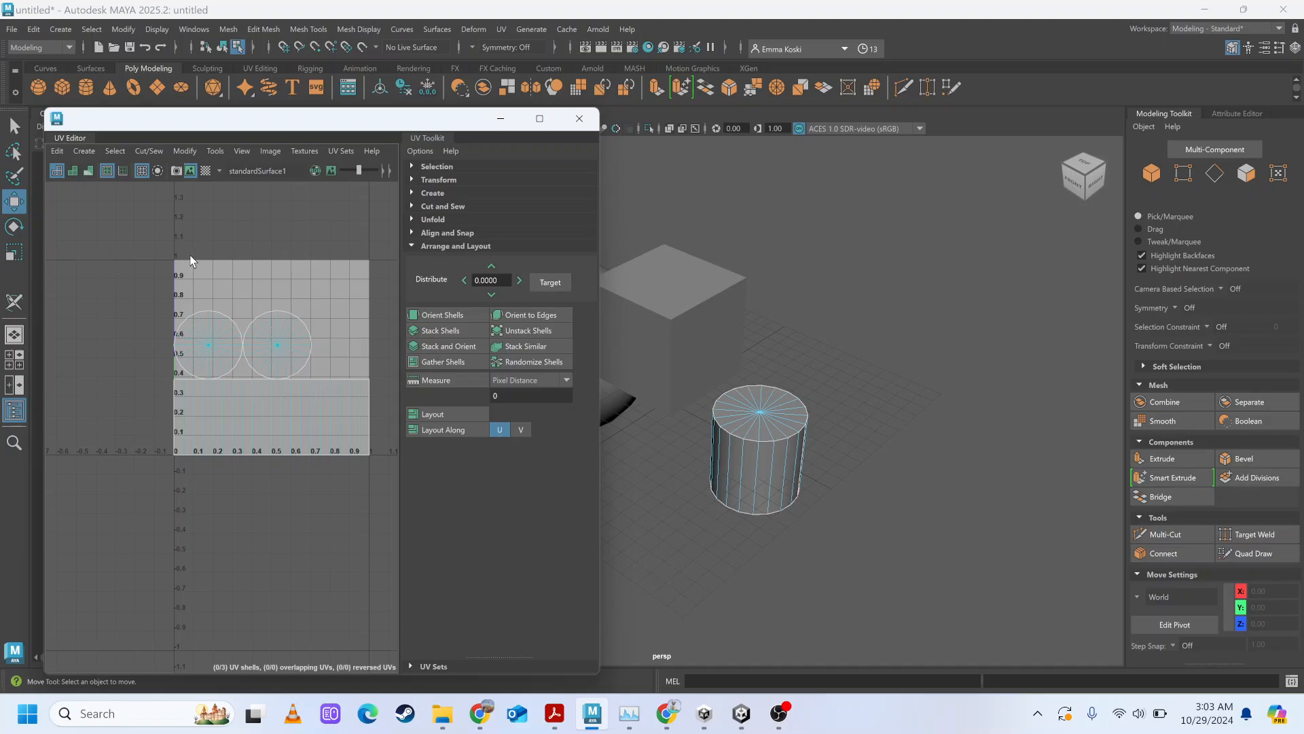
click(272, 407)
Leave every UV Toolkit section collapsed and select the cylinder's two cap shells and side shell together.
click(412, 168)
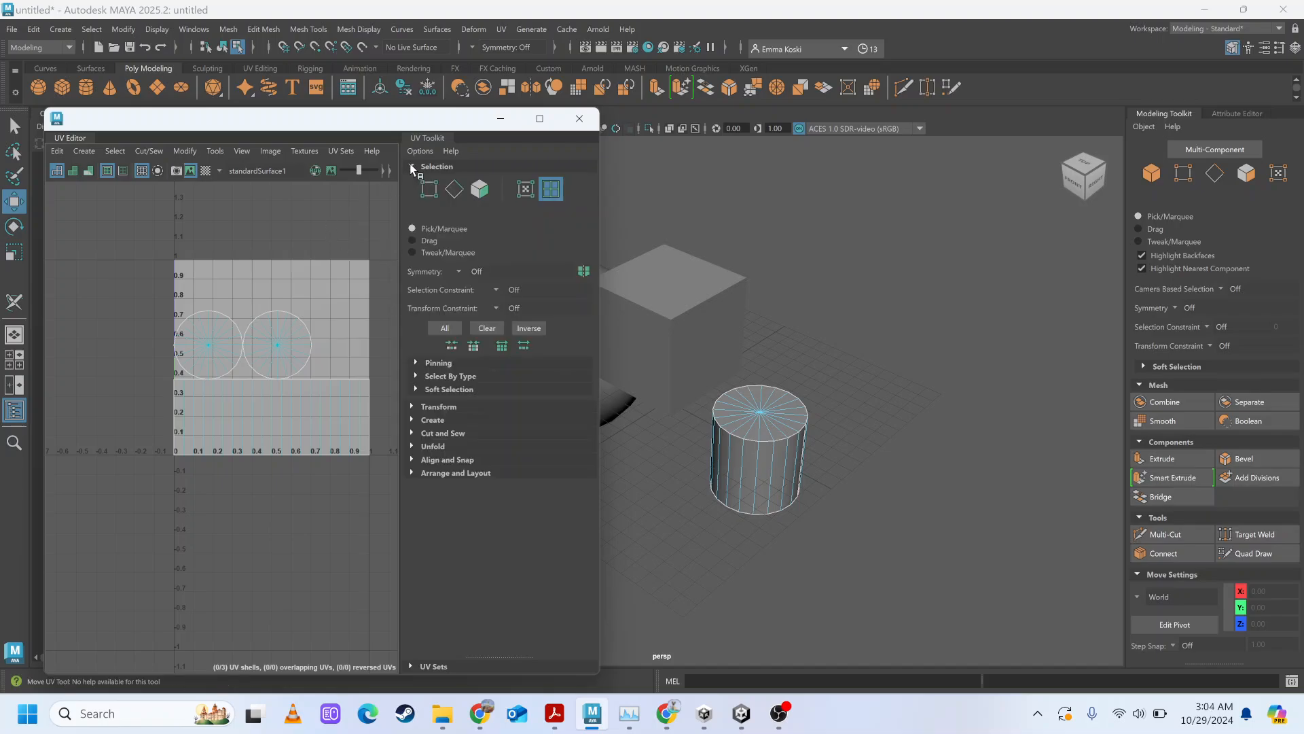
click(412, 167)
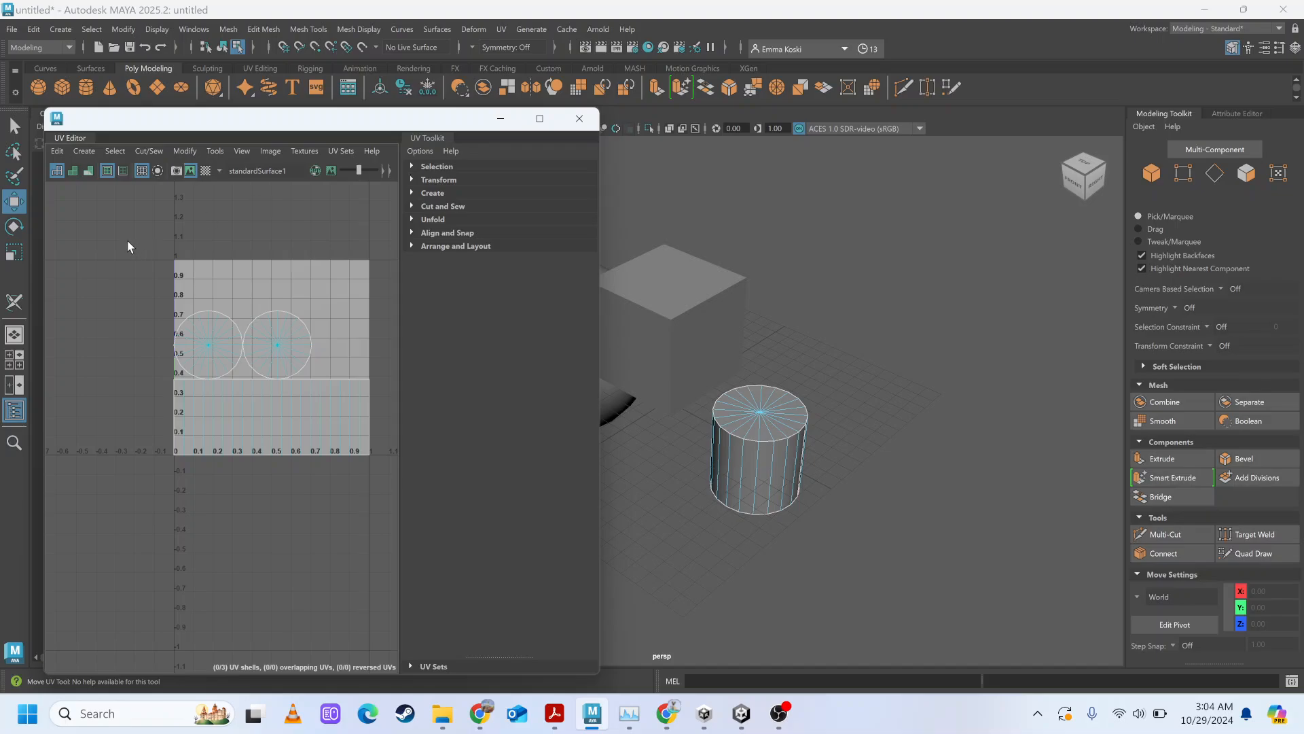
drag(125, 231, 384, 503)
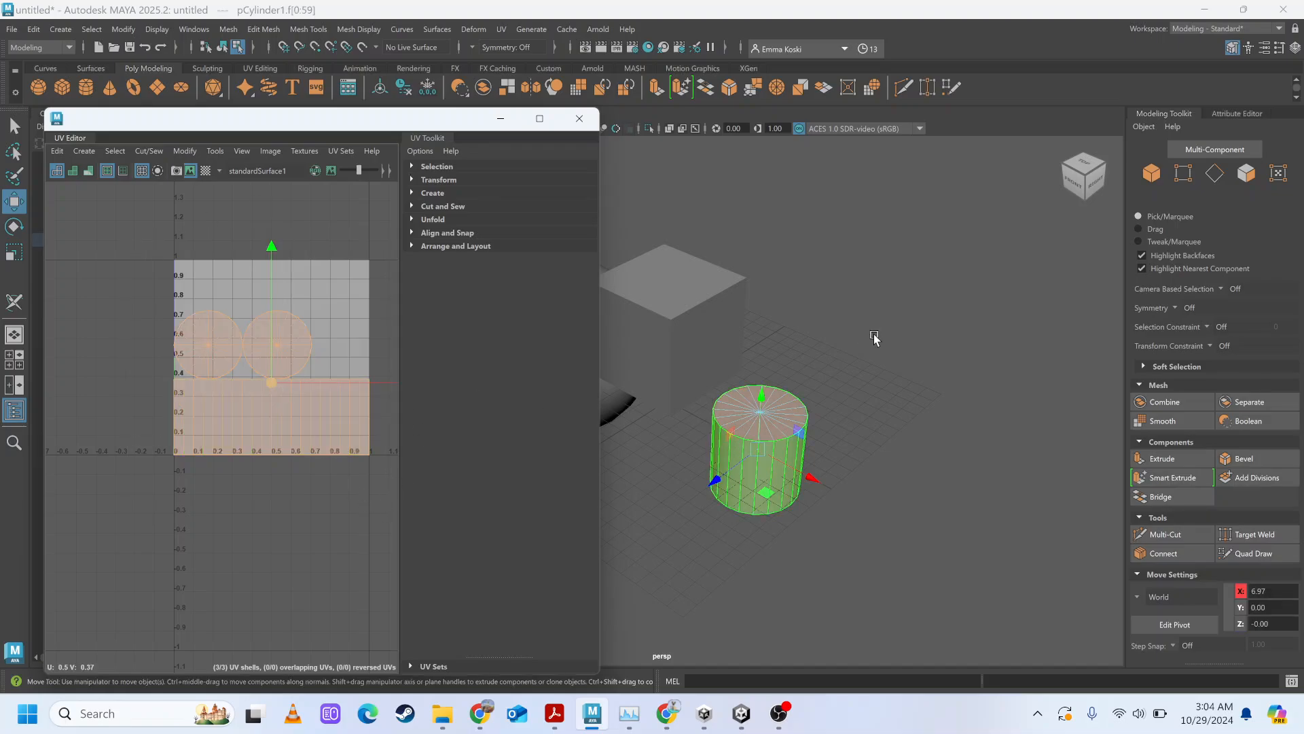
Cycle the manipulator on the selected cylinder UV shells through Rotate, Scale and Select, and return to Move.
scroll(874, 338, down, 2)
alt+drag(874, 338, 940, 331)
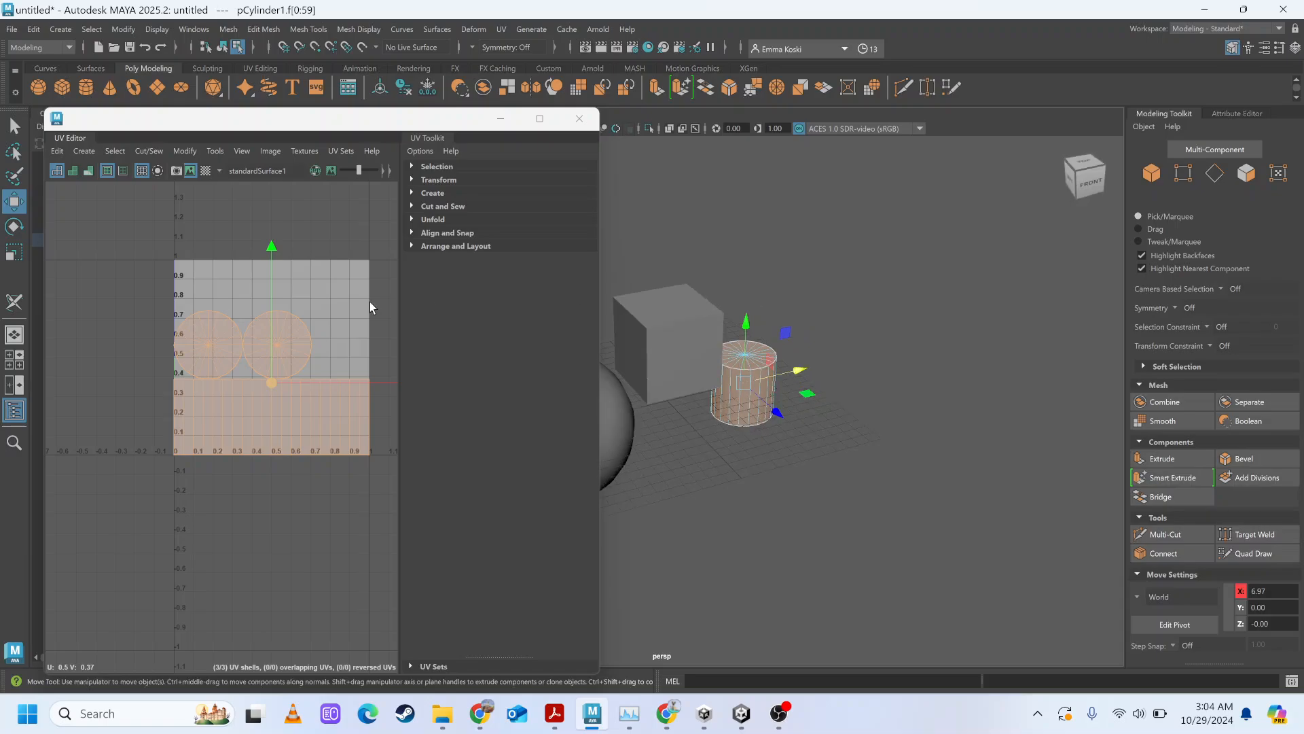
alt+middle_drag(371, 300, 336, 348)
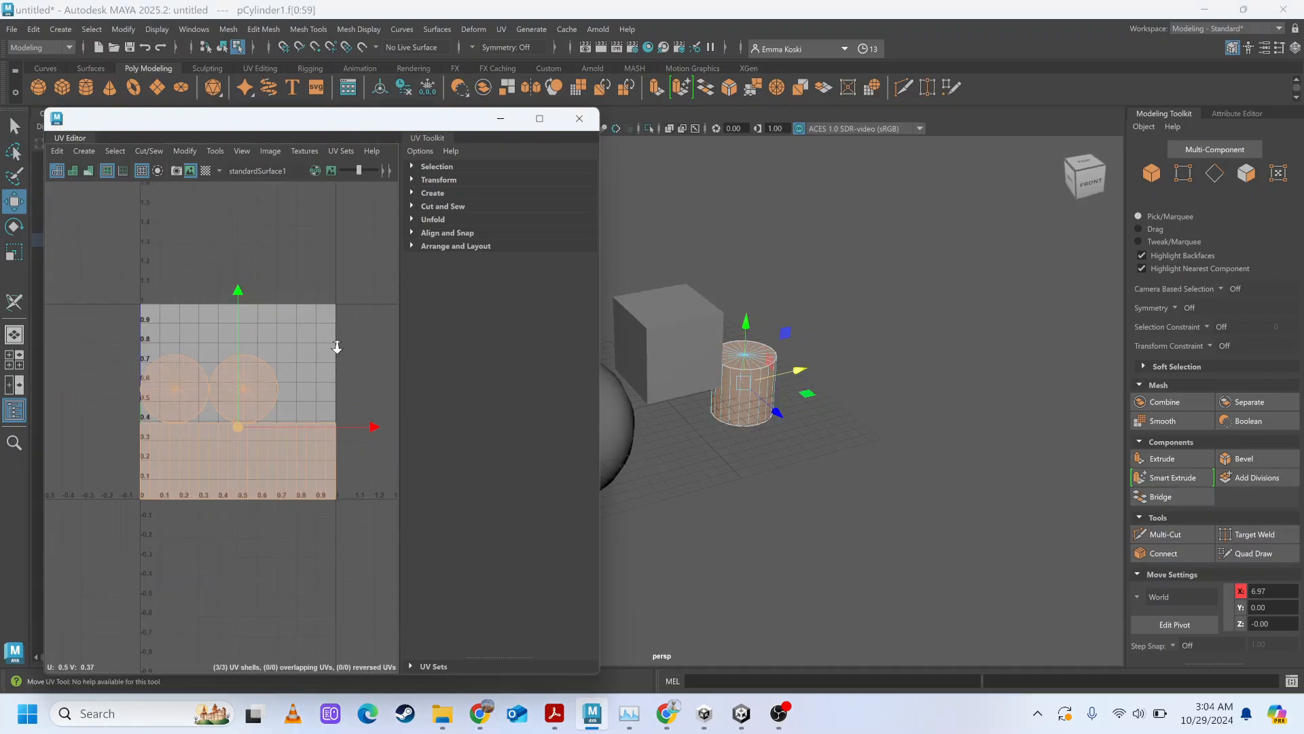
alt+right_drag(335, 348, 317, 408)
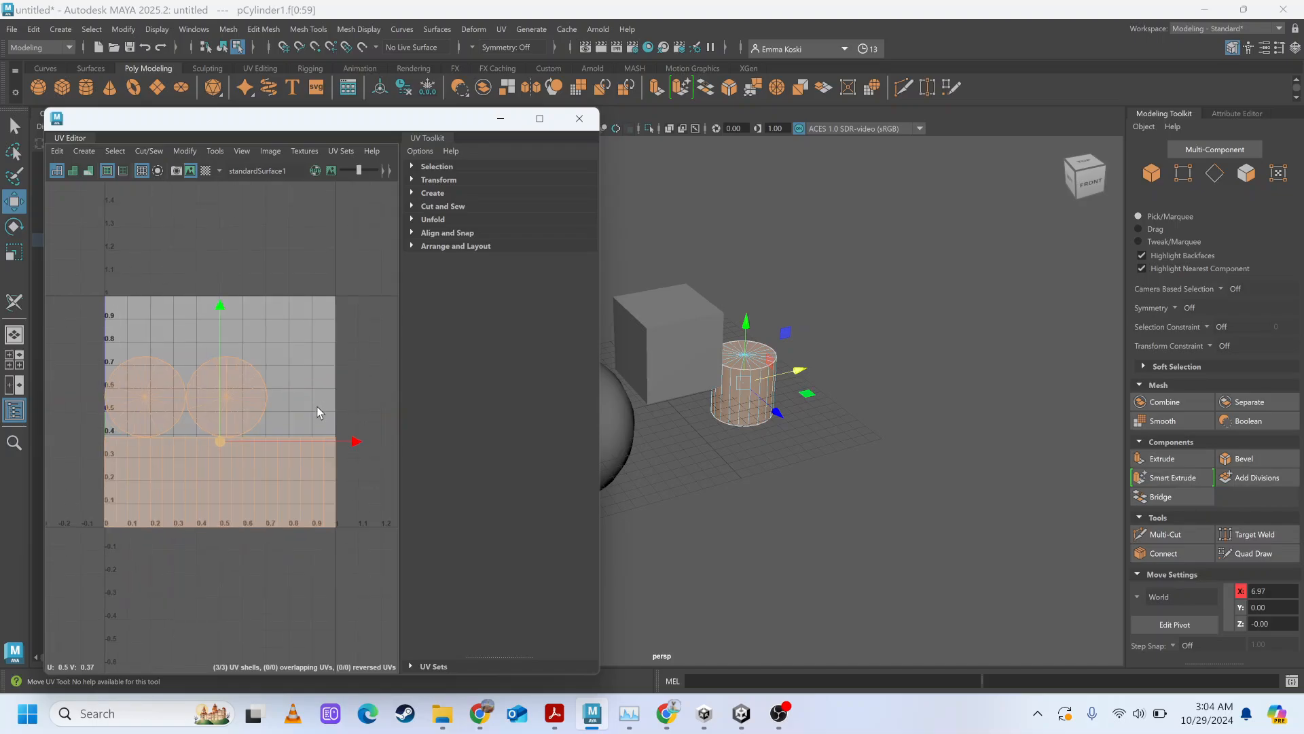
alt+middle_drag(317, 407, 348, 352)
alt+right_drag(349, 350, 349, 256)
alt+right_drag(369, 483, 361, 365)
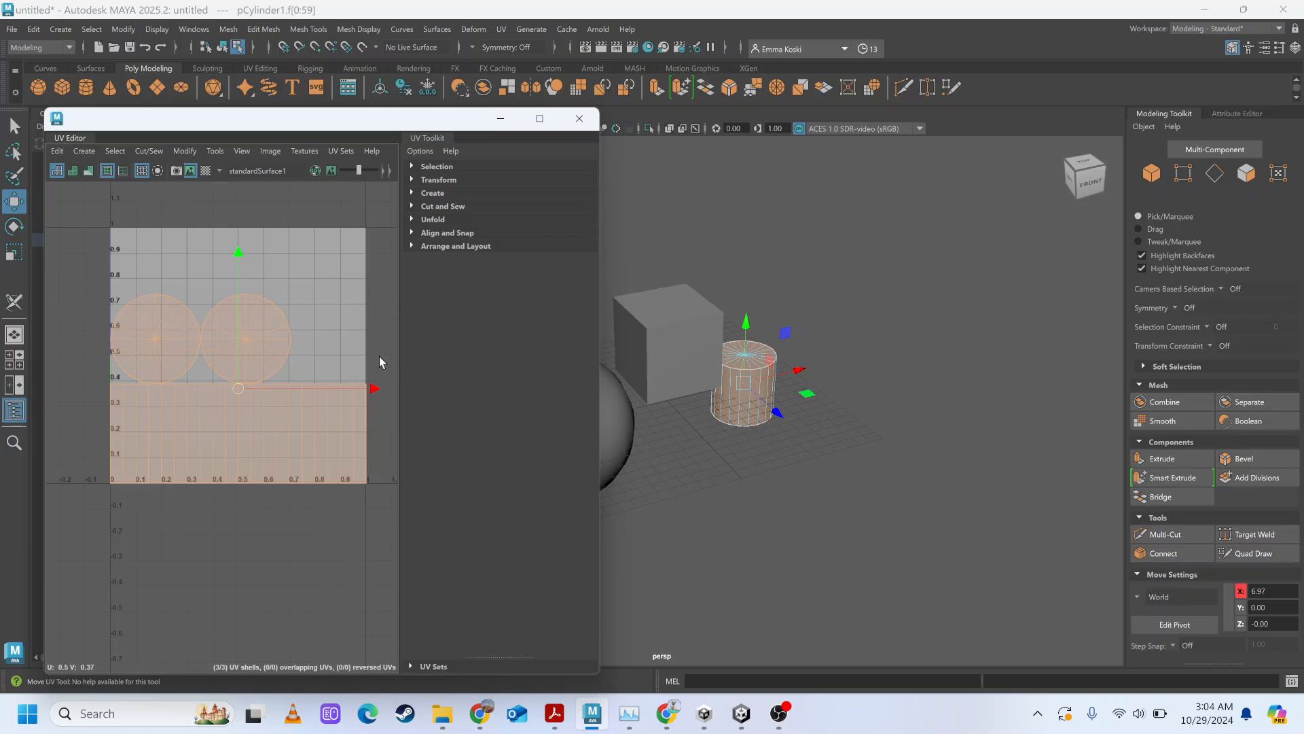
key(e)
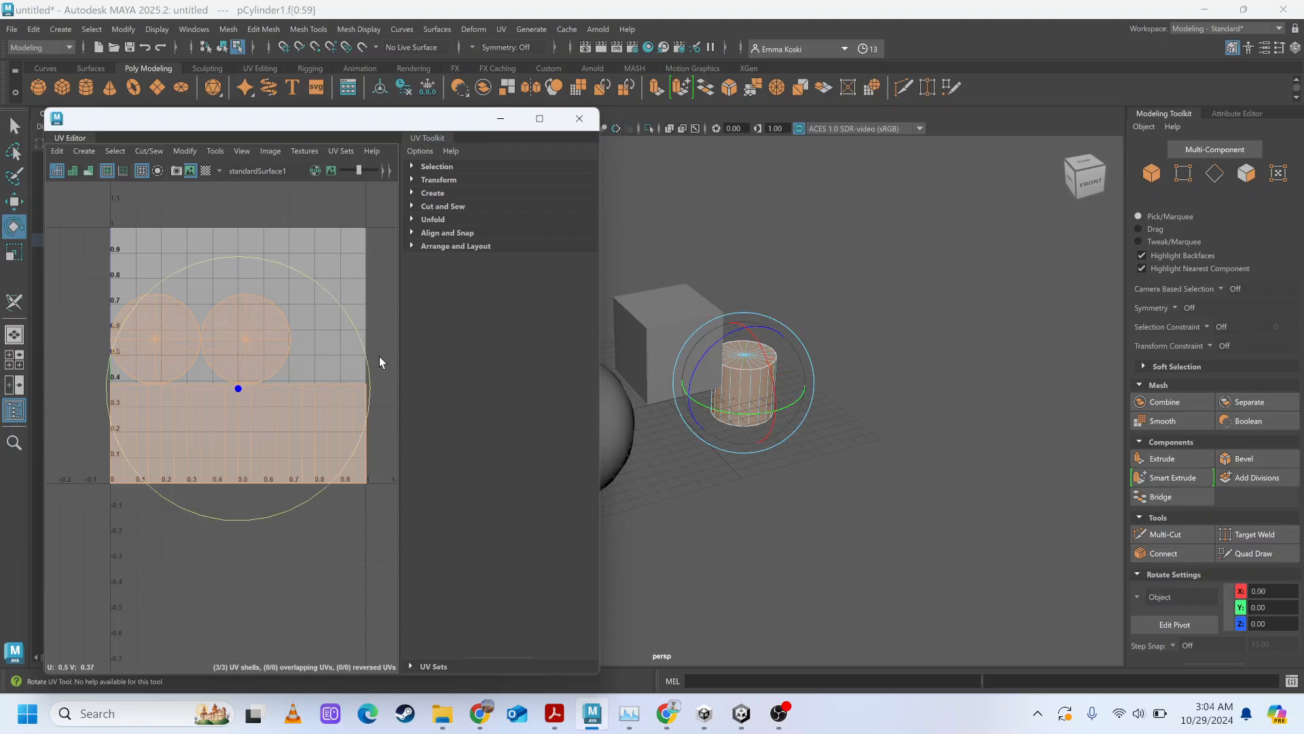
key(r)
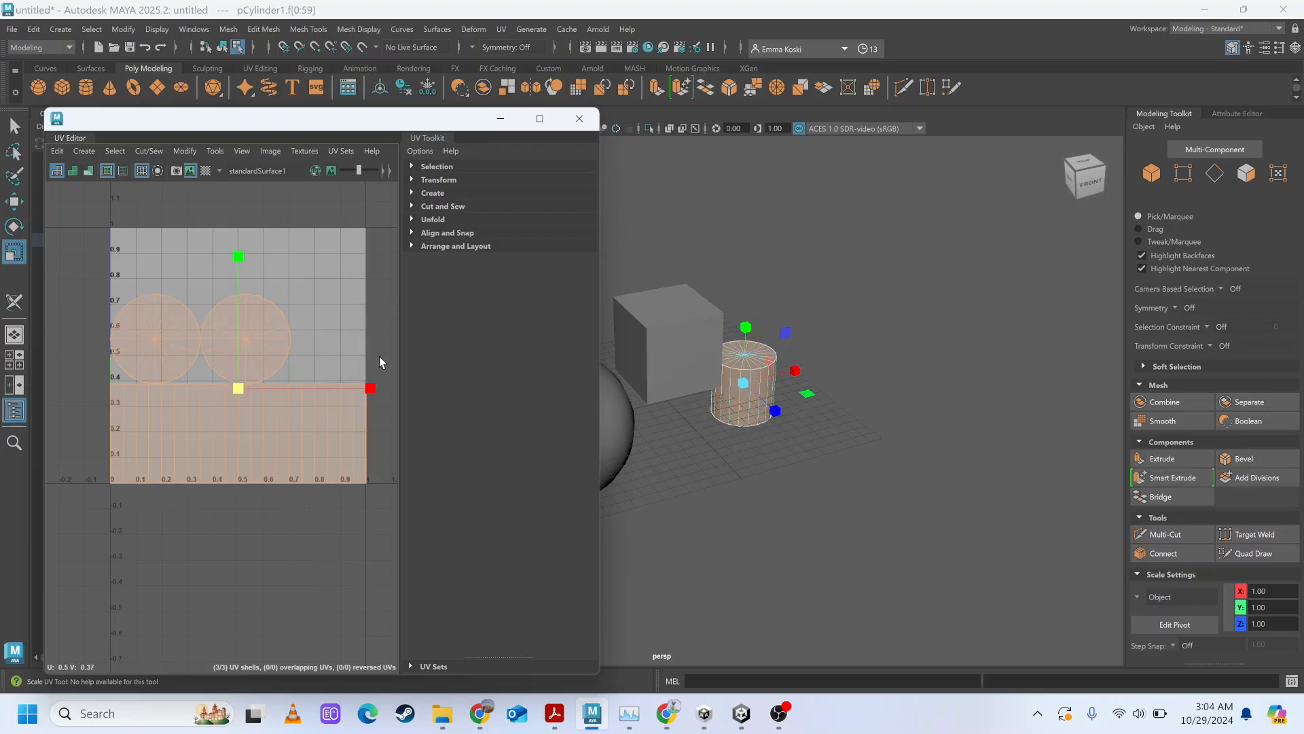
key(q)
key(w)
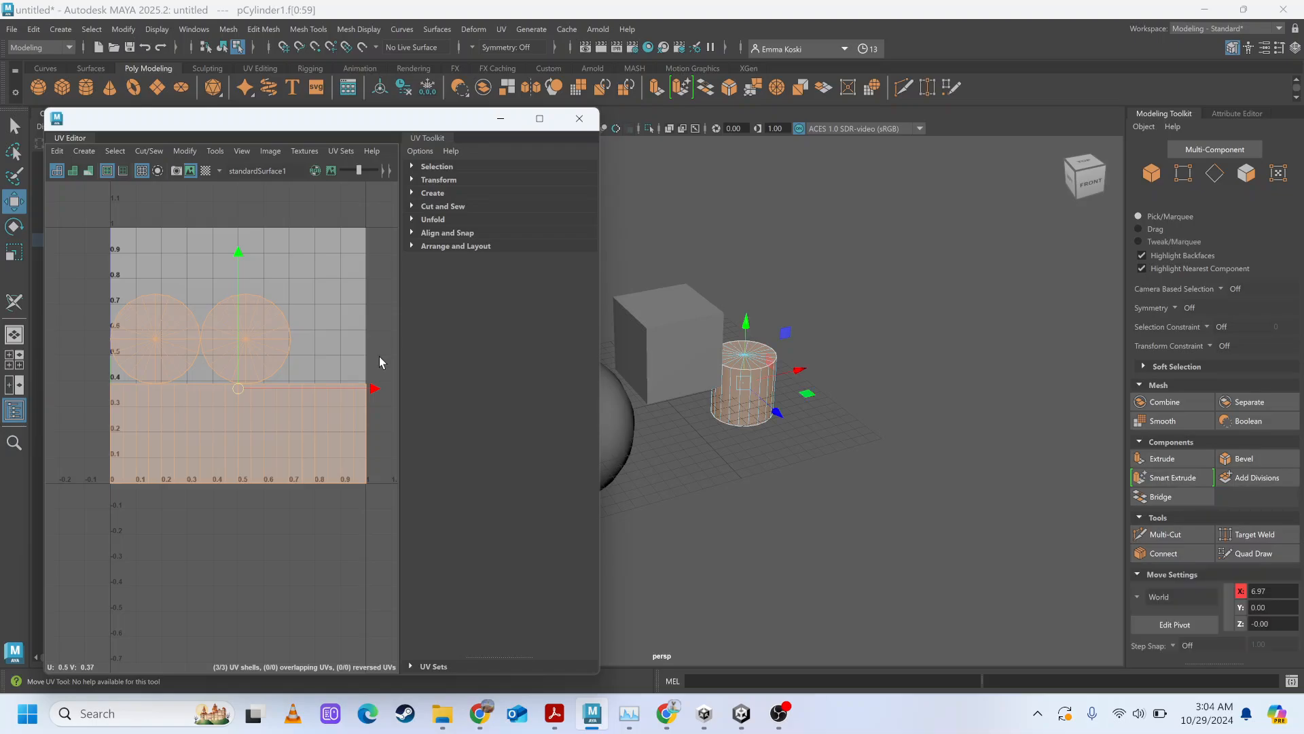
Try stretching the cylinder's selected faces vertically with the Scale tool in the perspective view, and undo the scaling.
key(e)
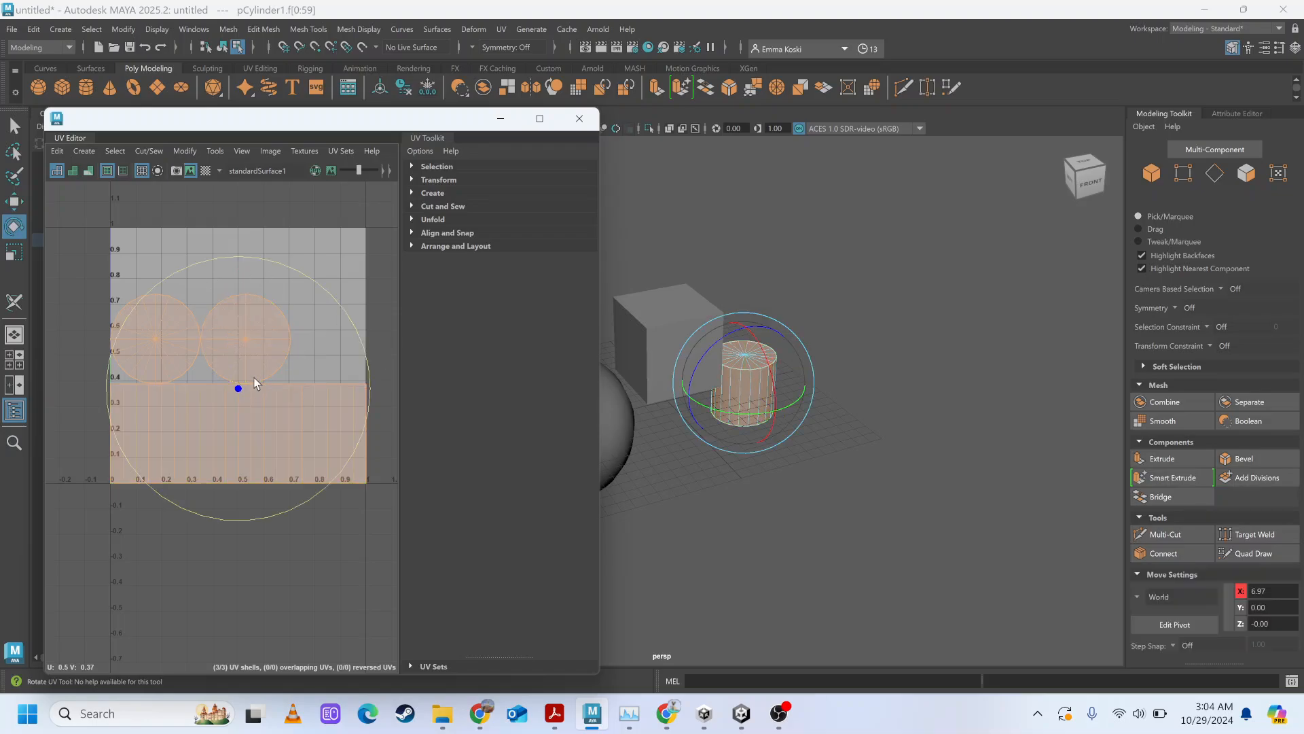
key(r)
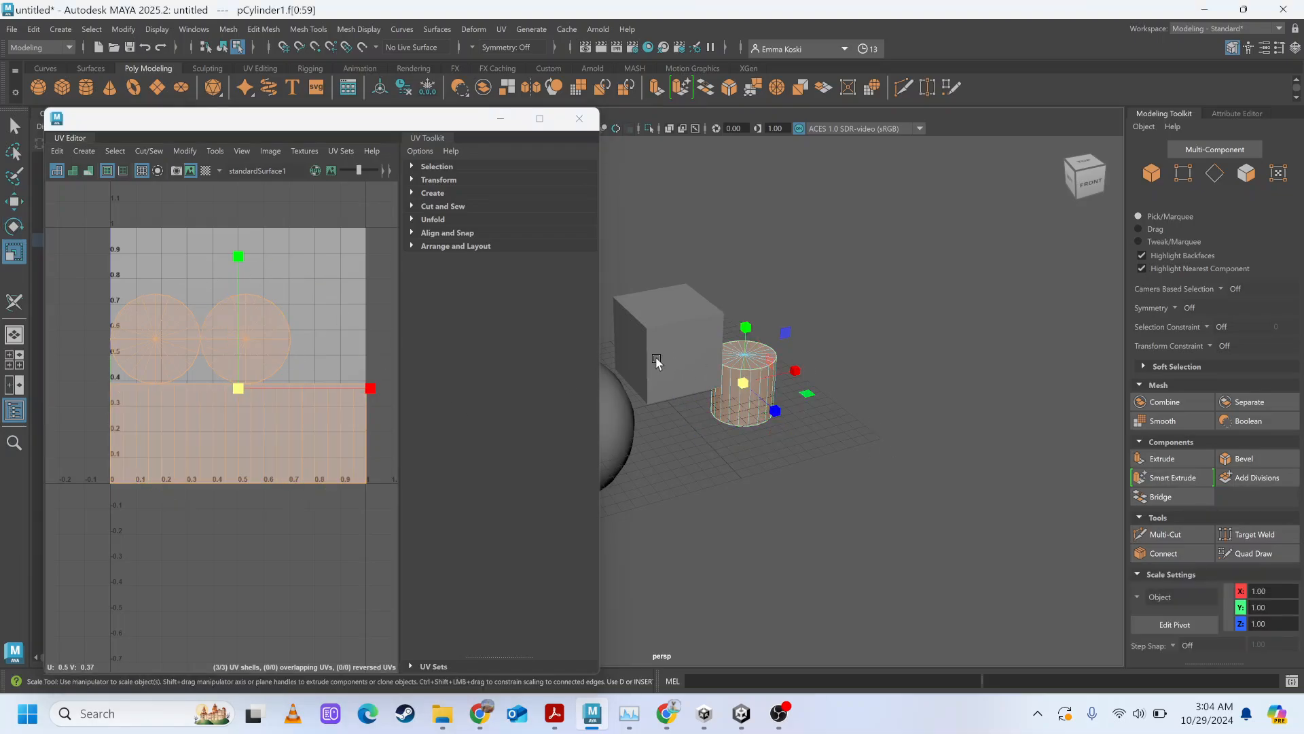
drag(745, 328, 748, 271)
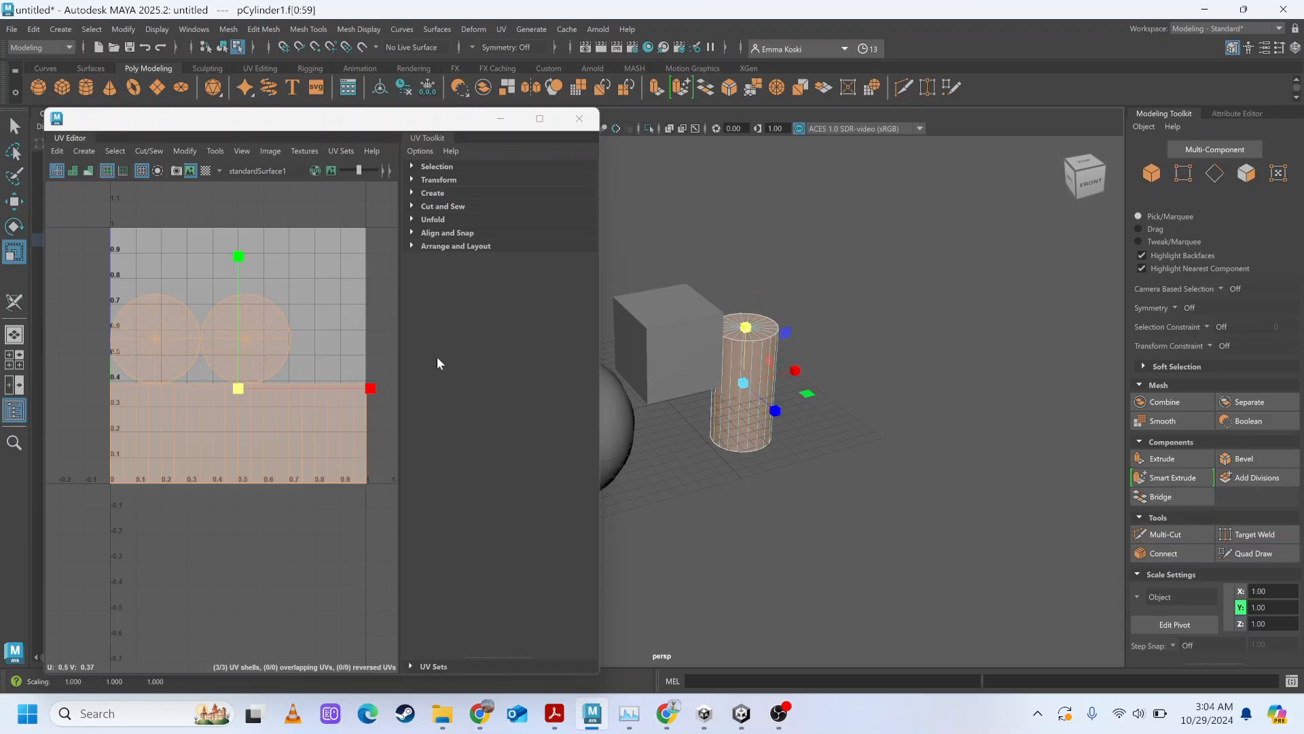
key(ctrl+z)
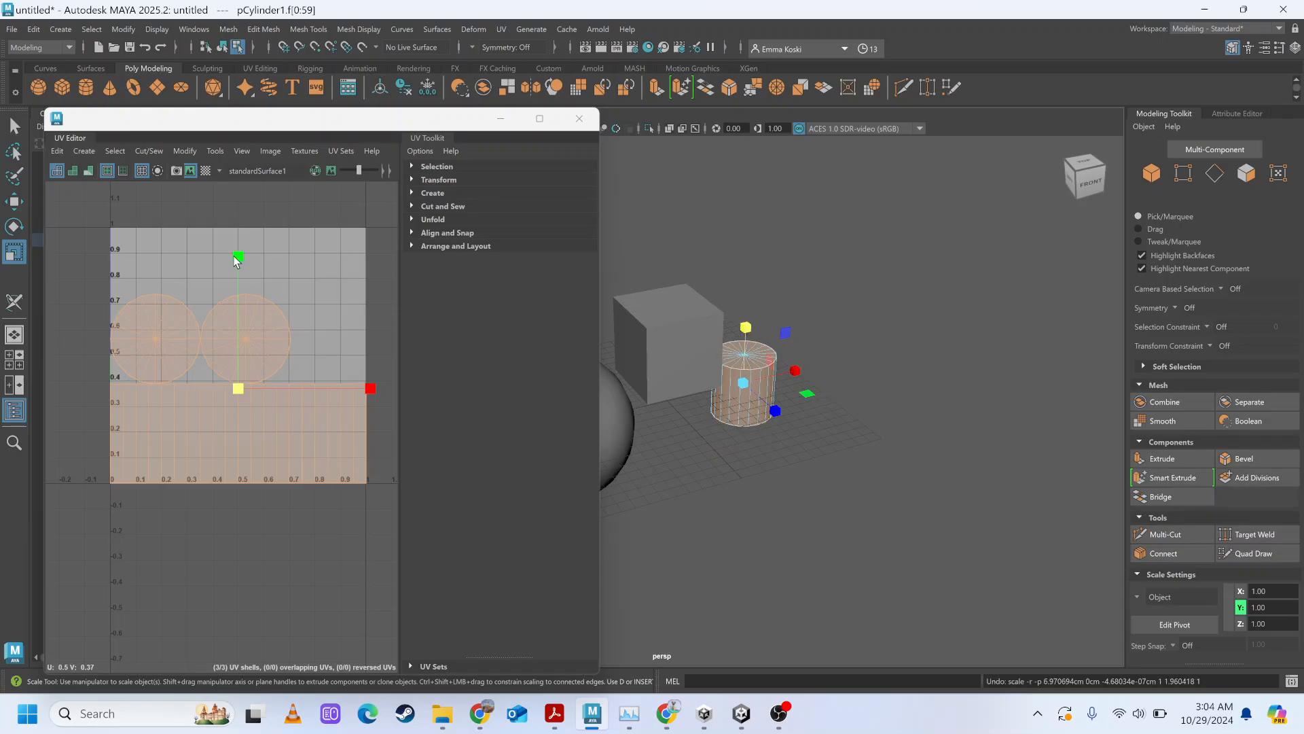
Try squashing the cylinder's three UV shells vertically in the UV Editor, undo the scaling and clear the selection.
mouse_move(236, 261)
mouse_down()
mouse_move(222, 189)
mouse_move(223, 327)
mouse_move(222, 255)
mouse_up()
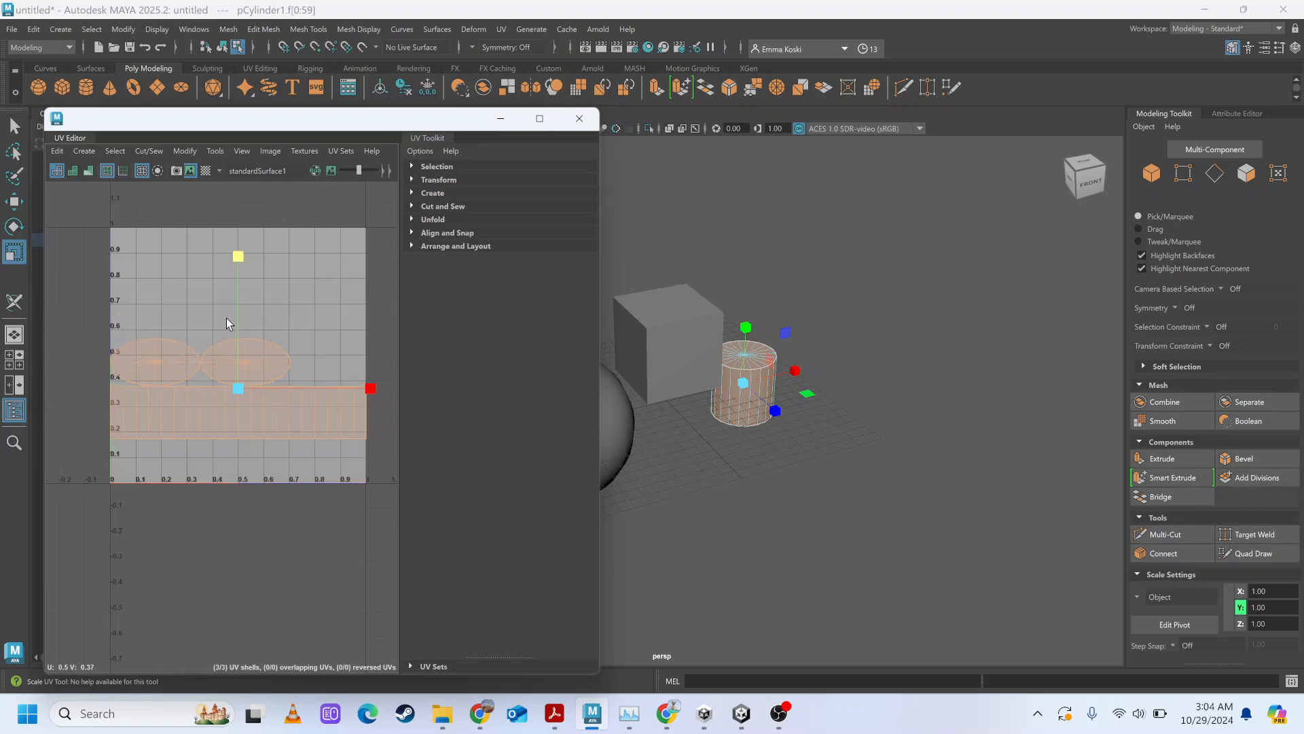
key(ctrl+z)
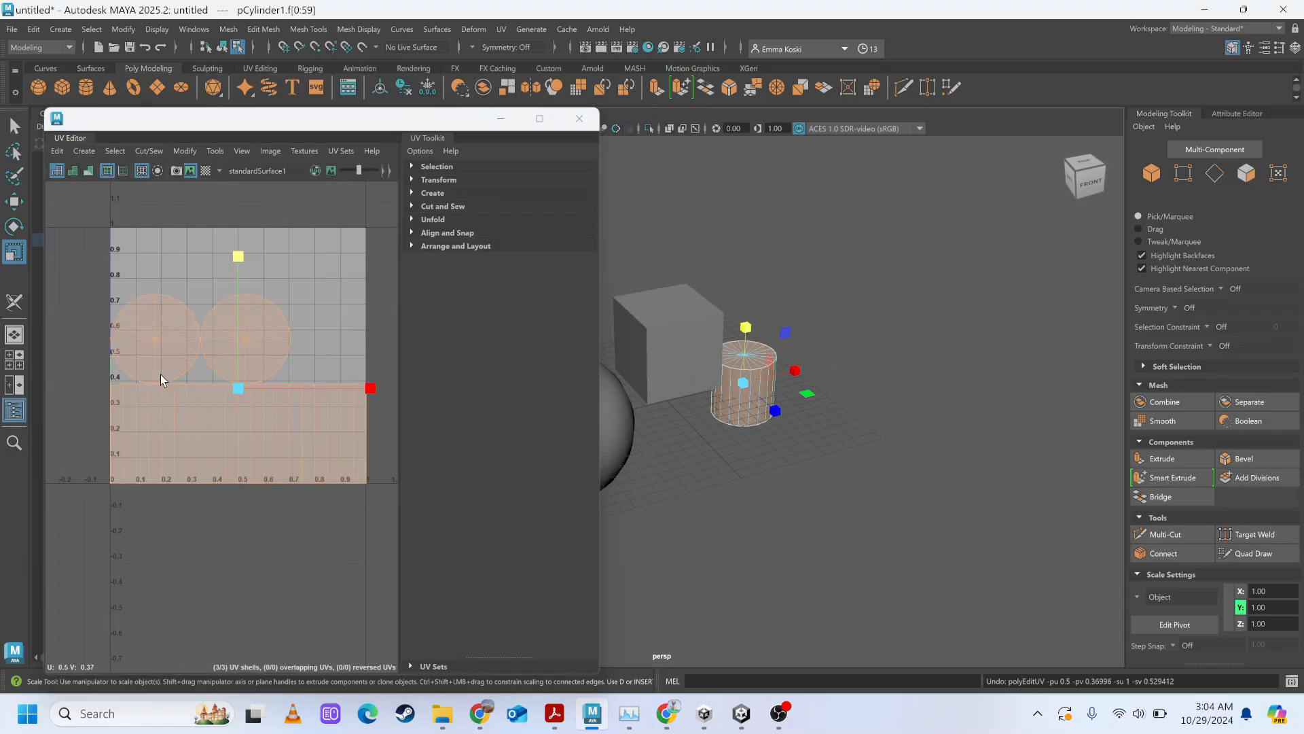
click(204, 561)
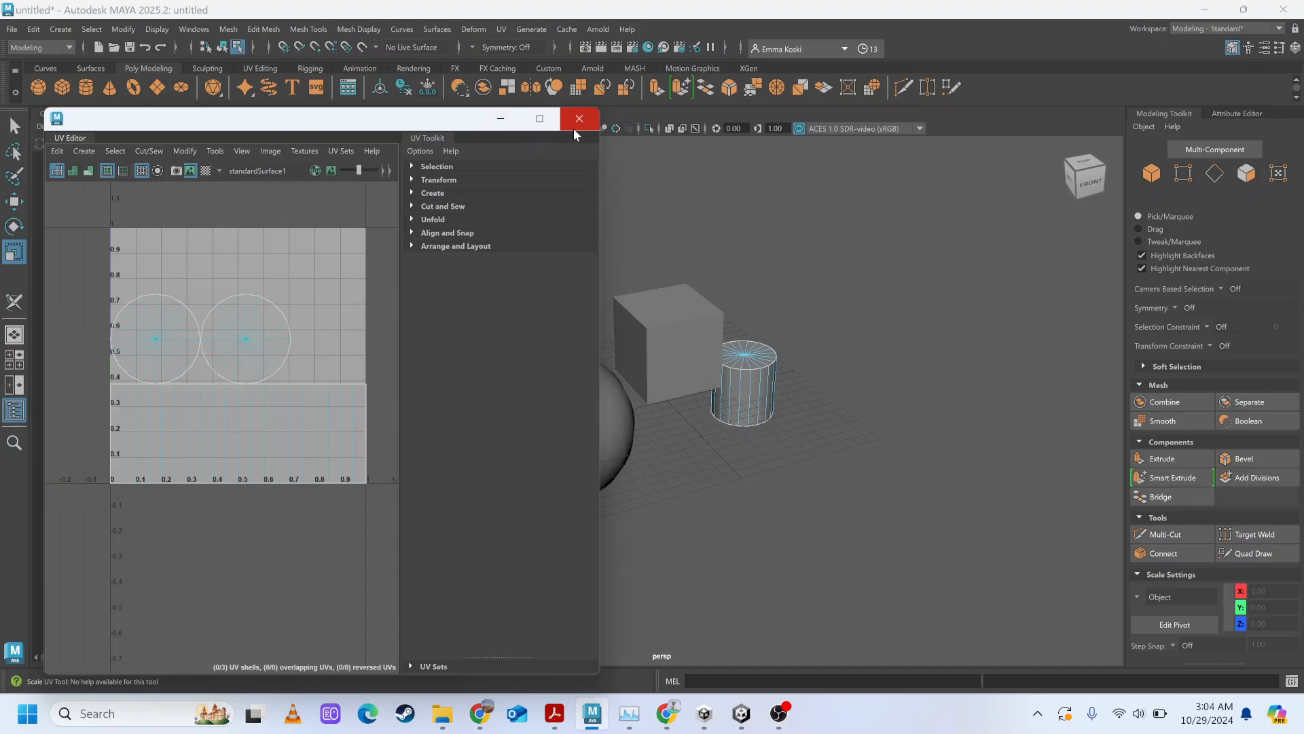
Minimize Maya to the desktop and bring up the OBS Studio window.
click(788, 713)
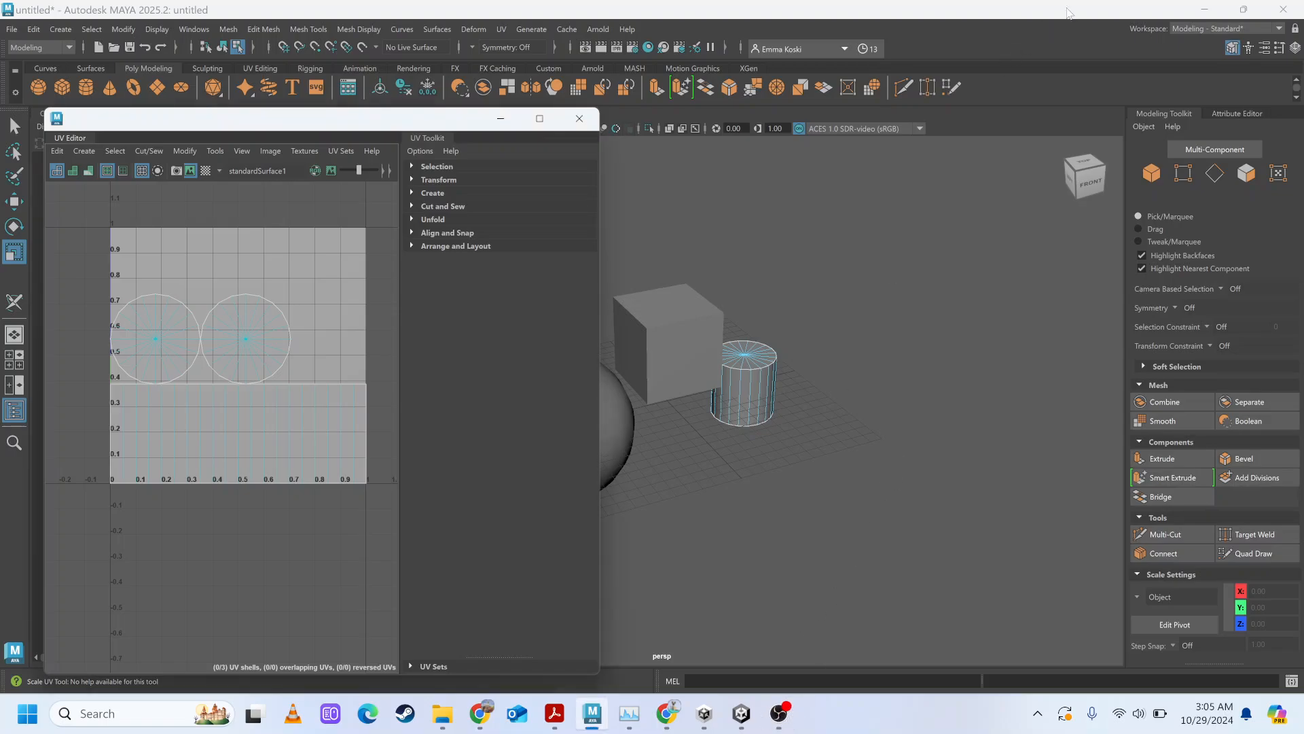
click(1204, 10)
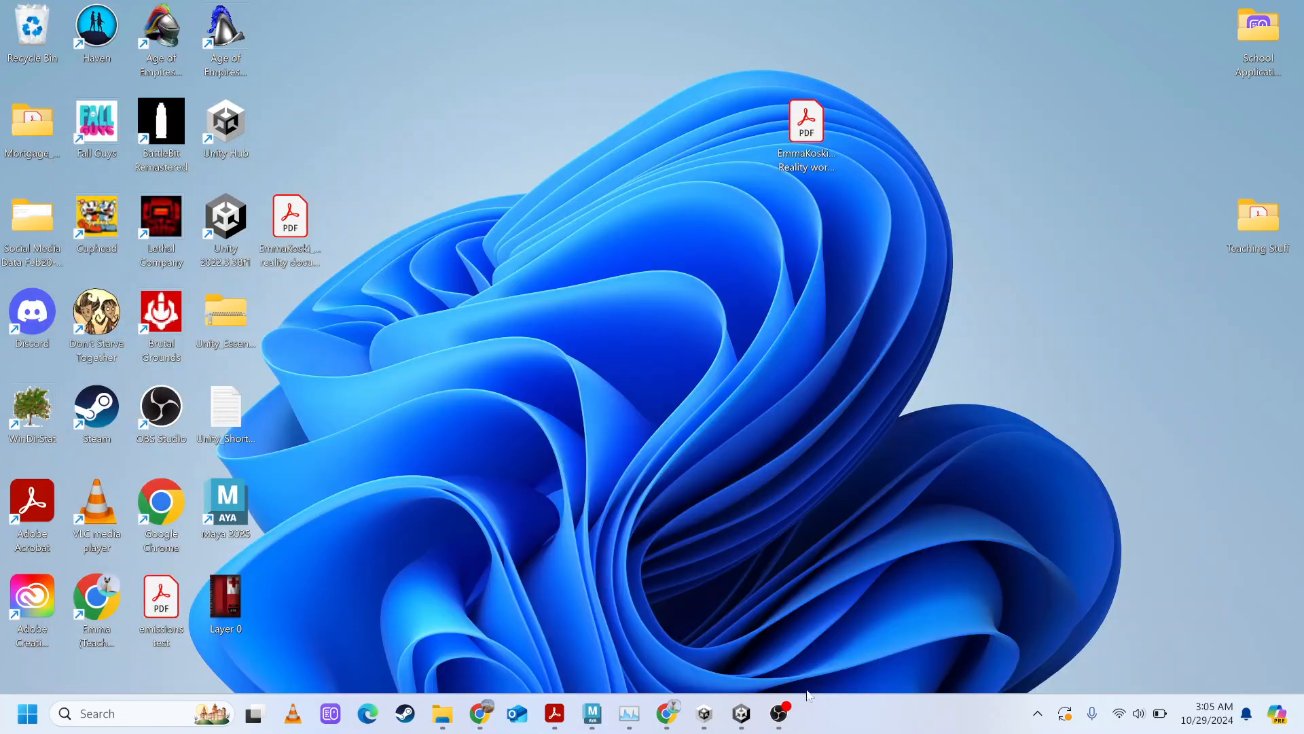
click(779, 713)
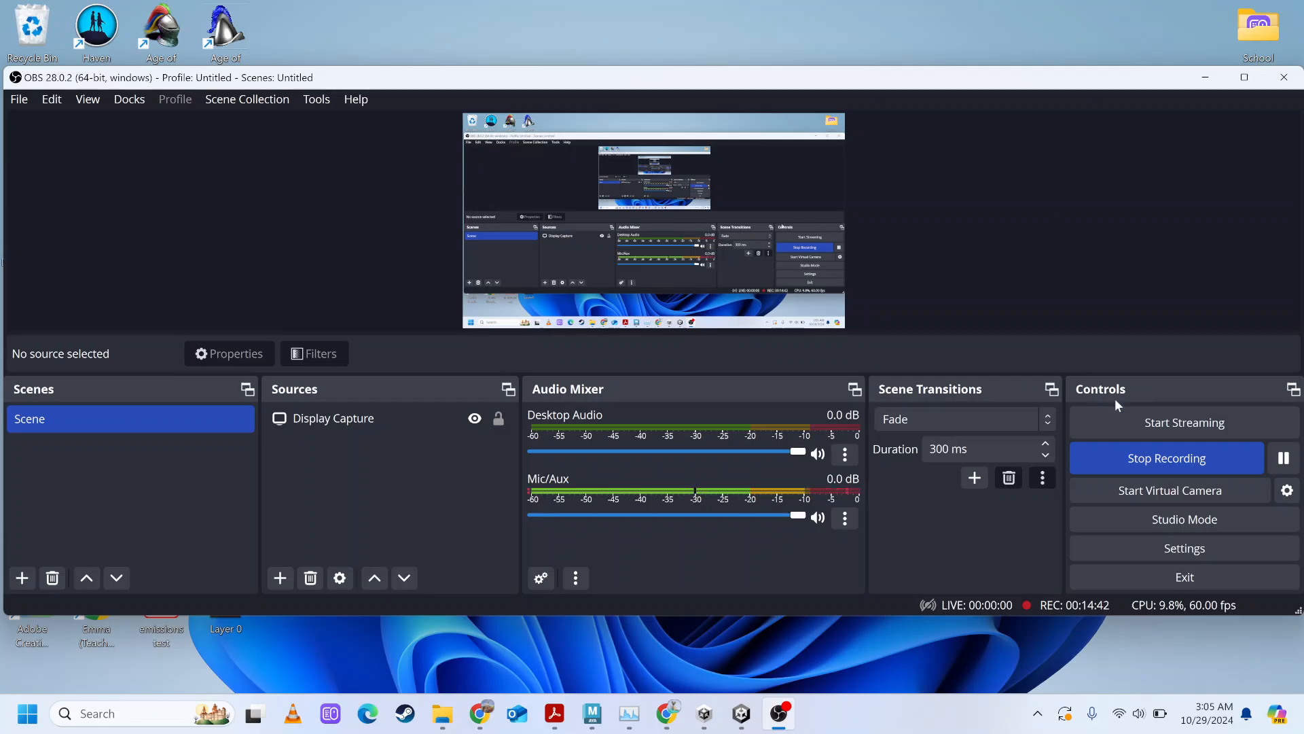